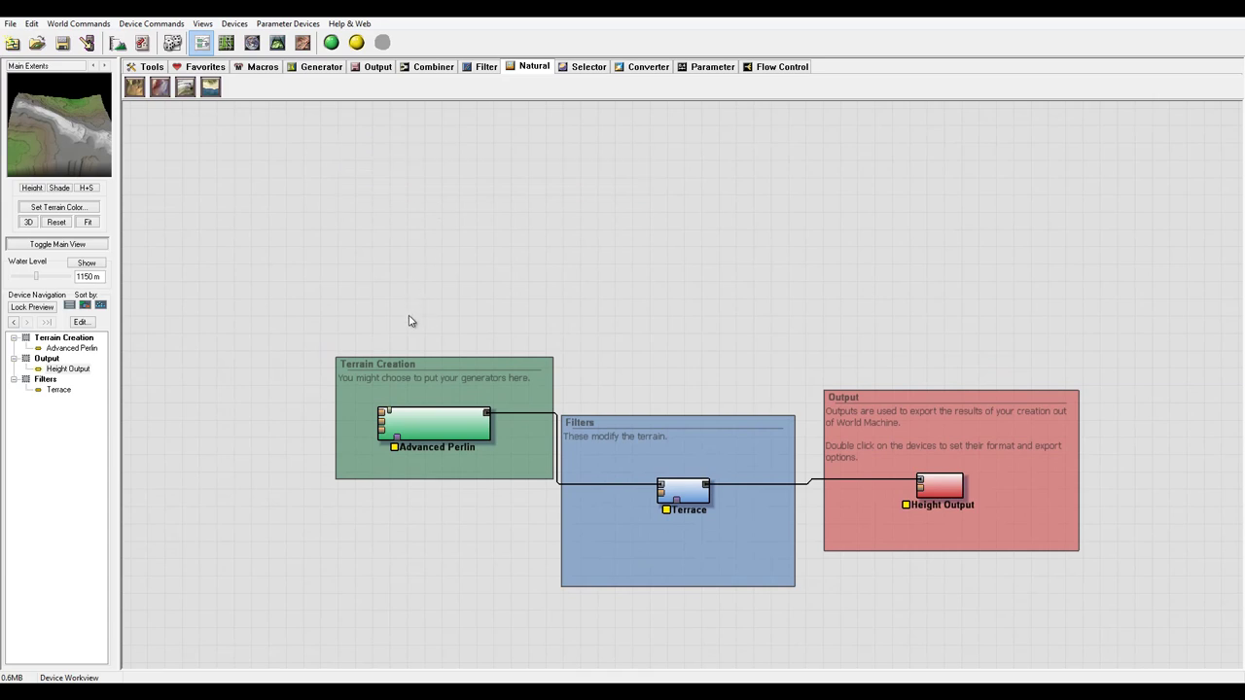
Step: Delete the Terrain Creation, Filters and Output group boxes while keeping the devices inside them
key(Delete)
click(594, 426)
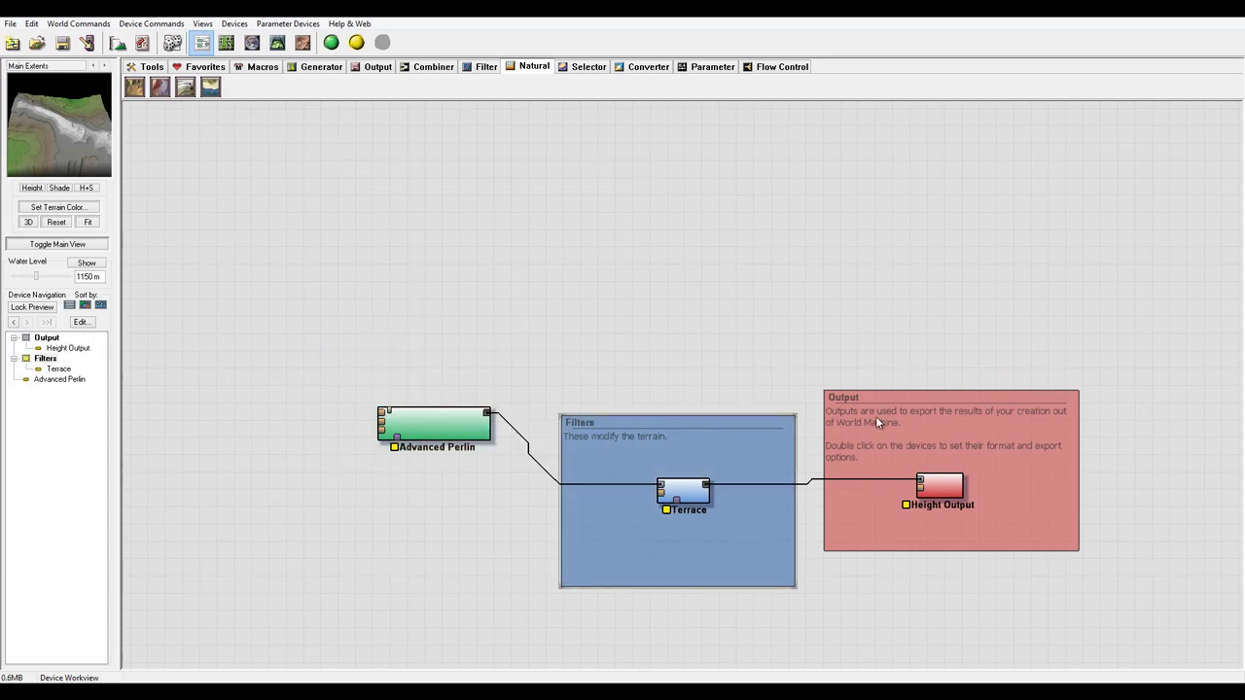
key(Delete)
click(861, 394)
key(Delete)
Step: Delete the Terrace device and reposition the Advanced Perlin and Height Output devices in the network
drag(686, 490, 706, 415)
drag(950, 486, 952, 444)
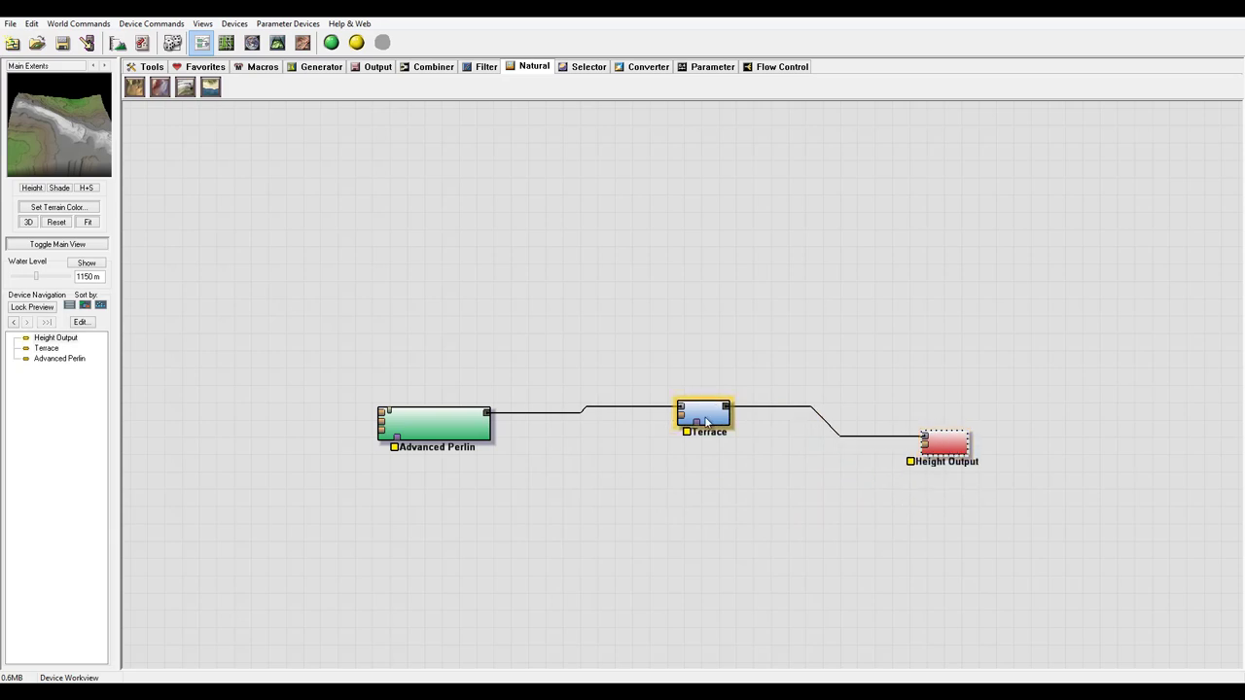
click(704, 417)
key(Delete)
click(662, 378)
drag(427, 419, 467, 384)
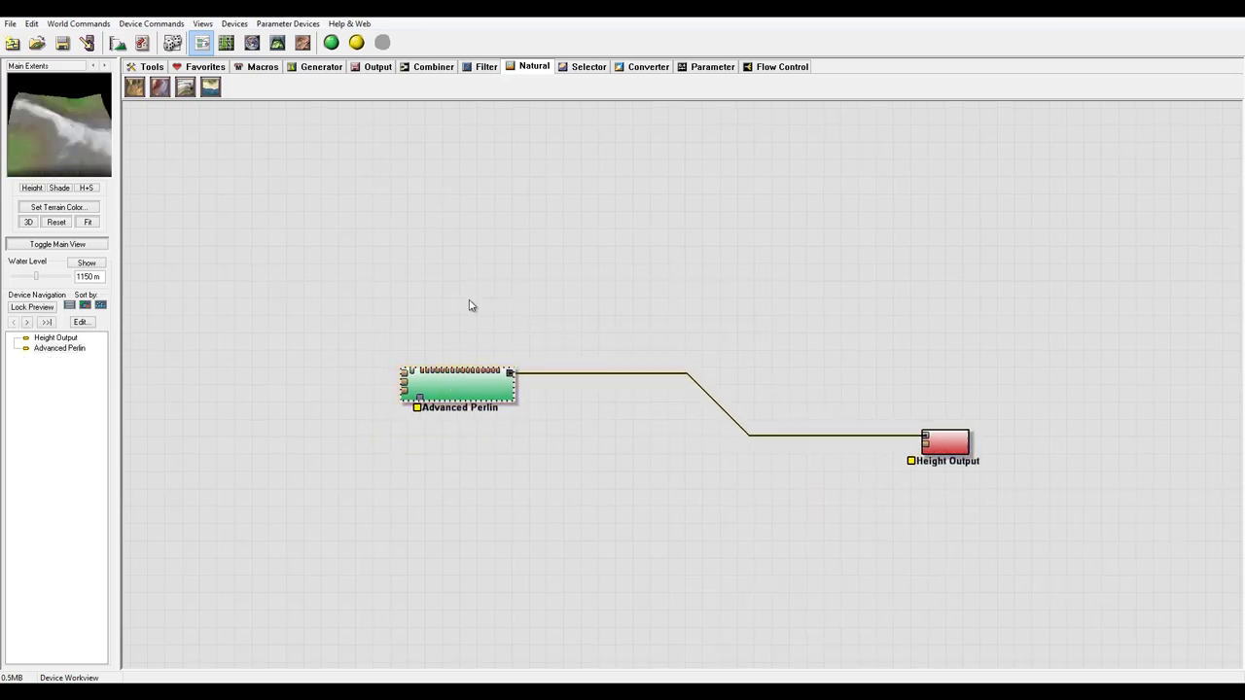
right_drag(468, 306, 587, 338)
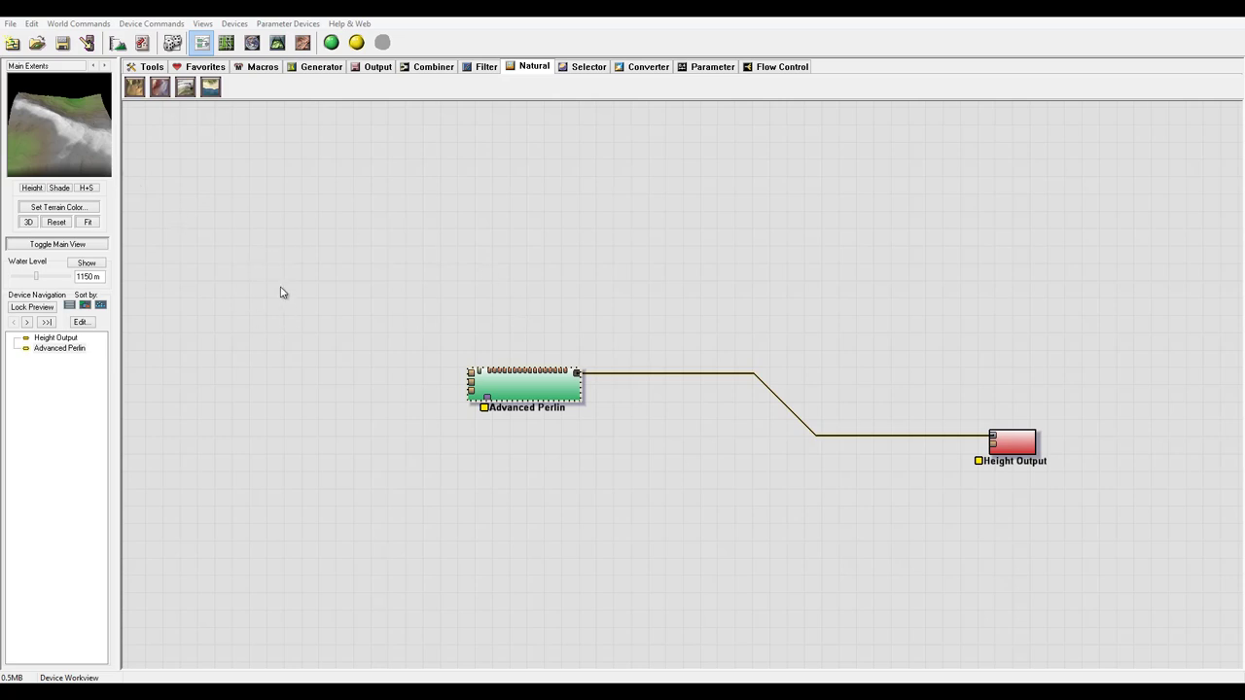
Step: Add a Layout Generator device above and to the left of Advanced Perlin and open its layout view
click(317, 68)
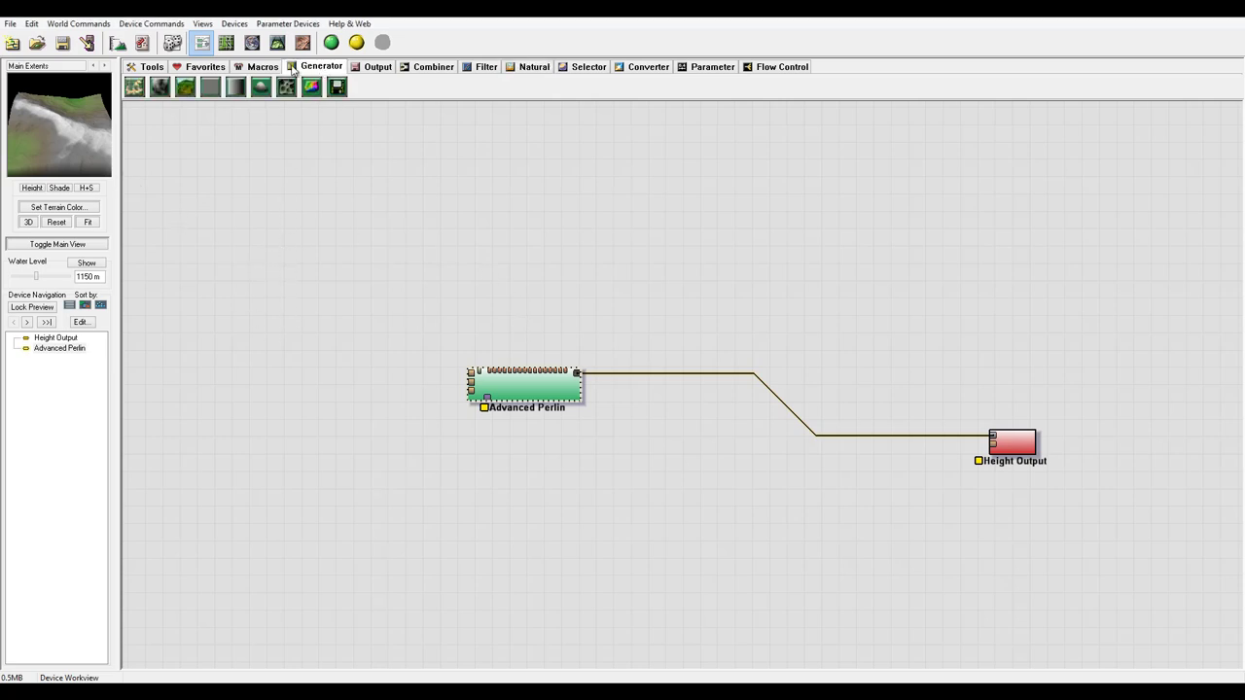
click(133, 88)
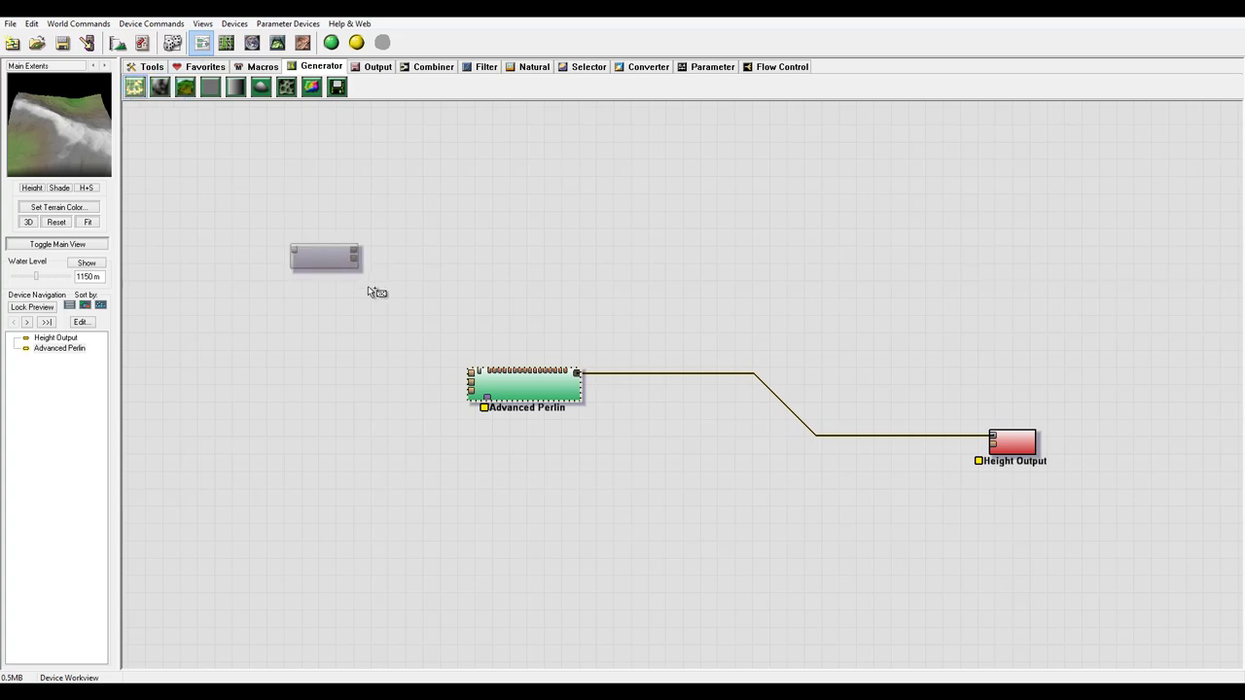
click(380, 277)
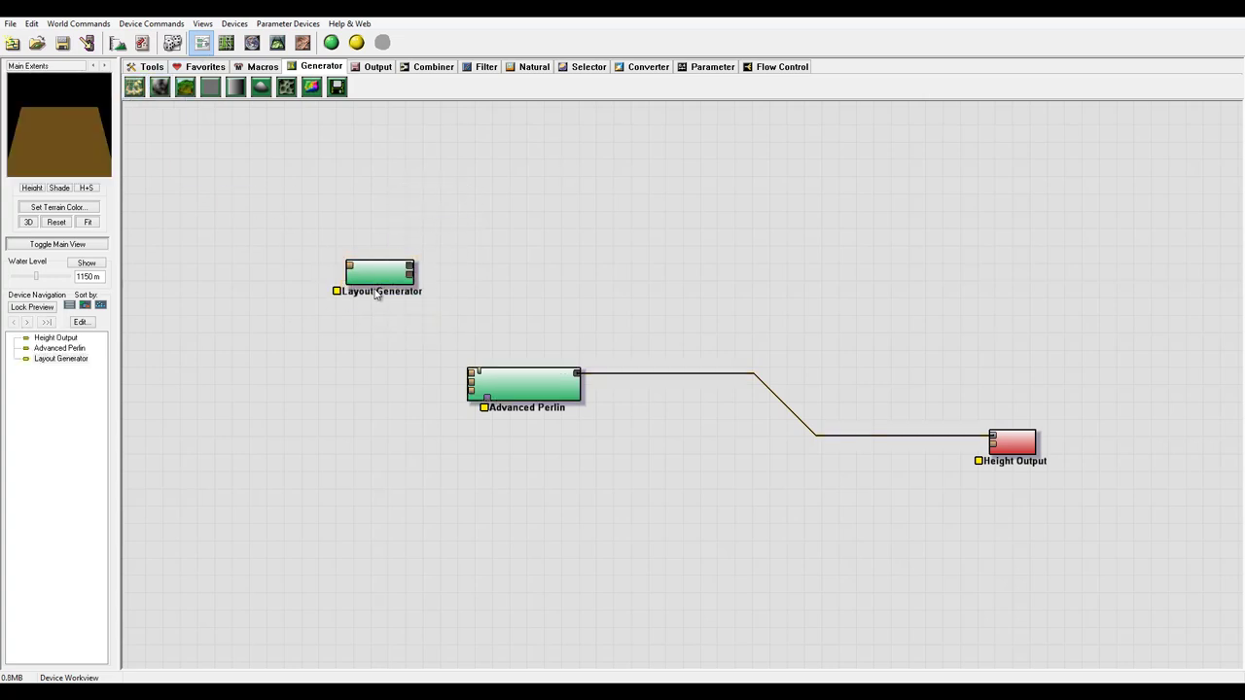
click(373, 280)
double_click(371, 277)
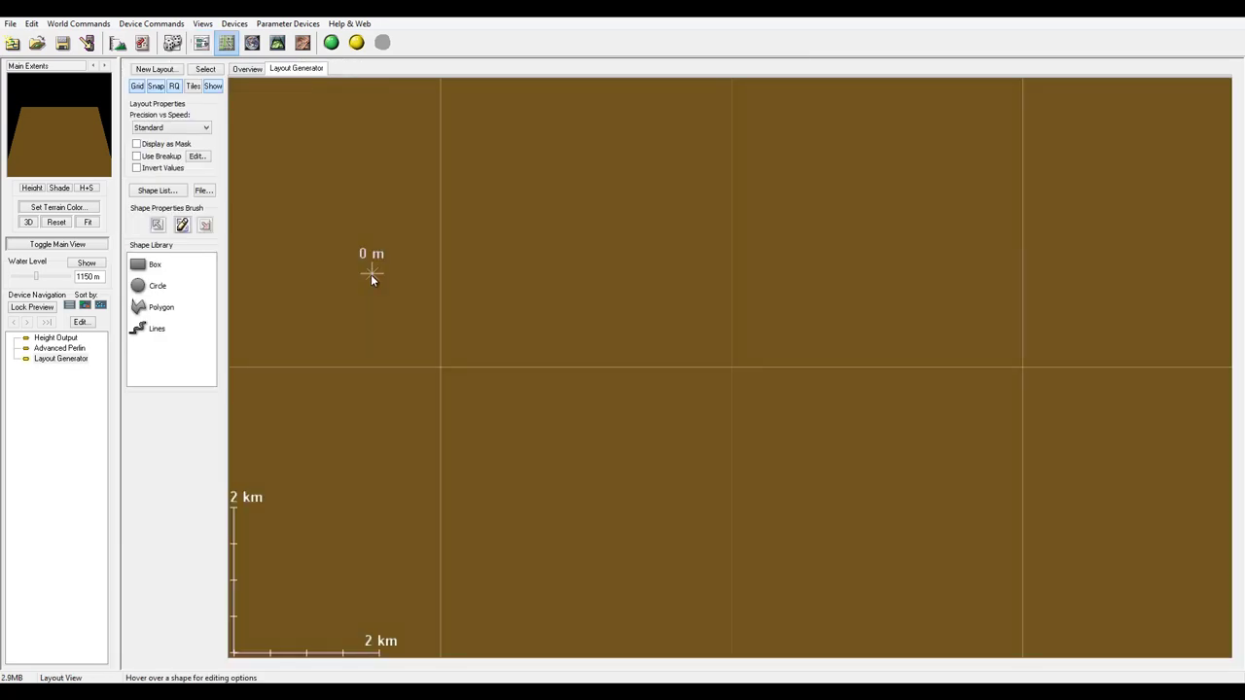
Step: Draw a large circle shape centred in the square terrain extents
scroll(739, 381, down, 4)
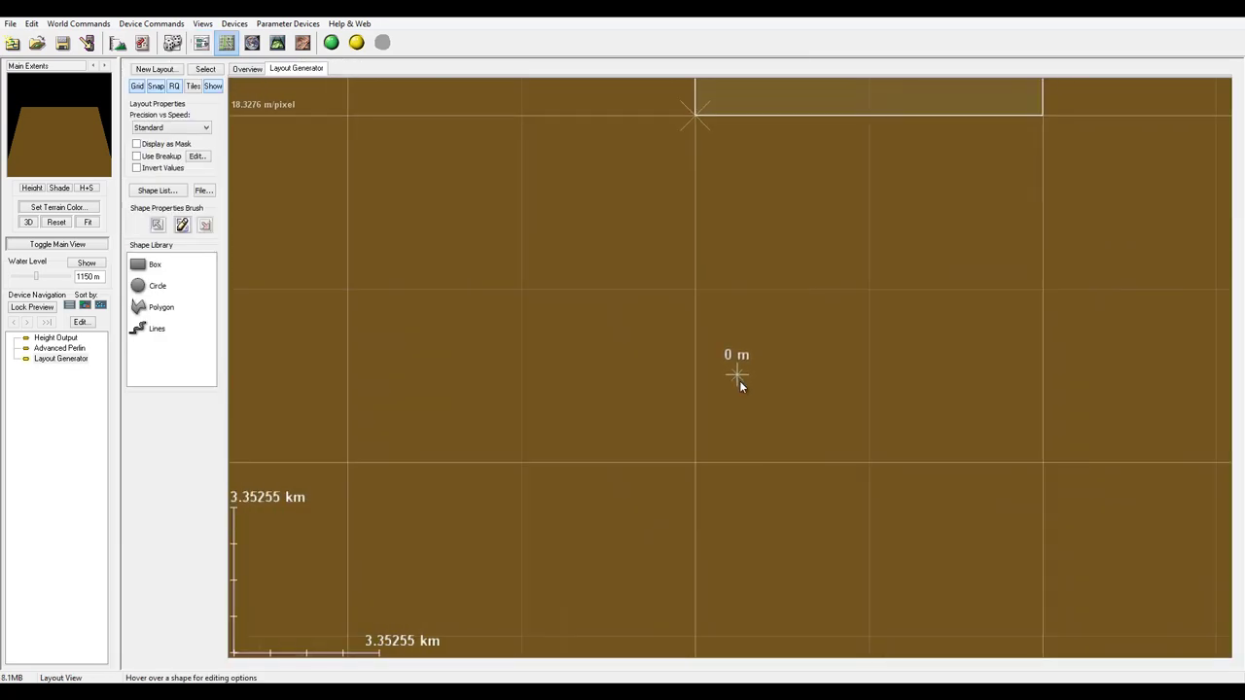
right_drag(744, 347, 621, 476)
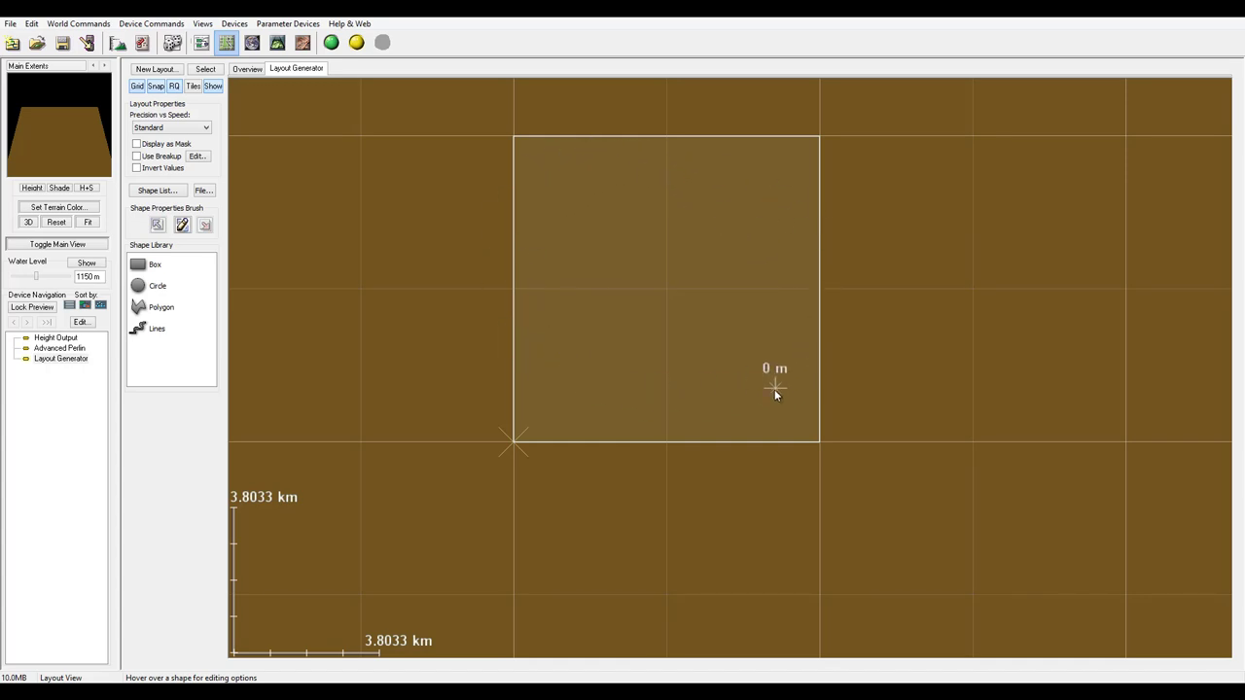
click(138, 287)
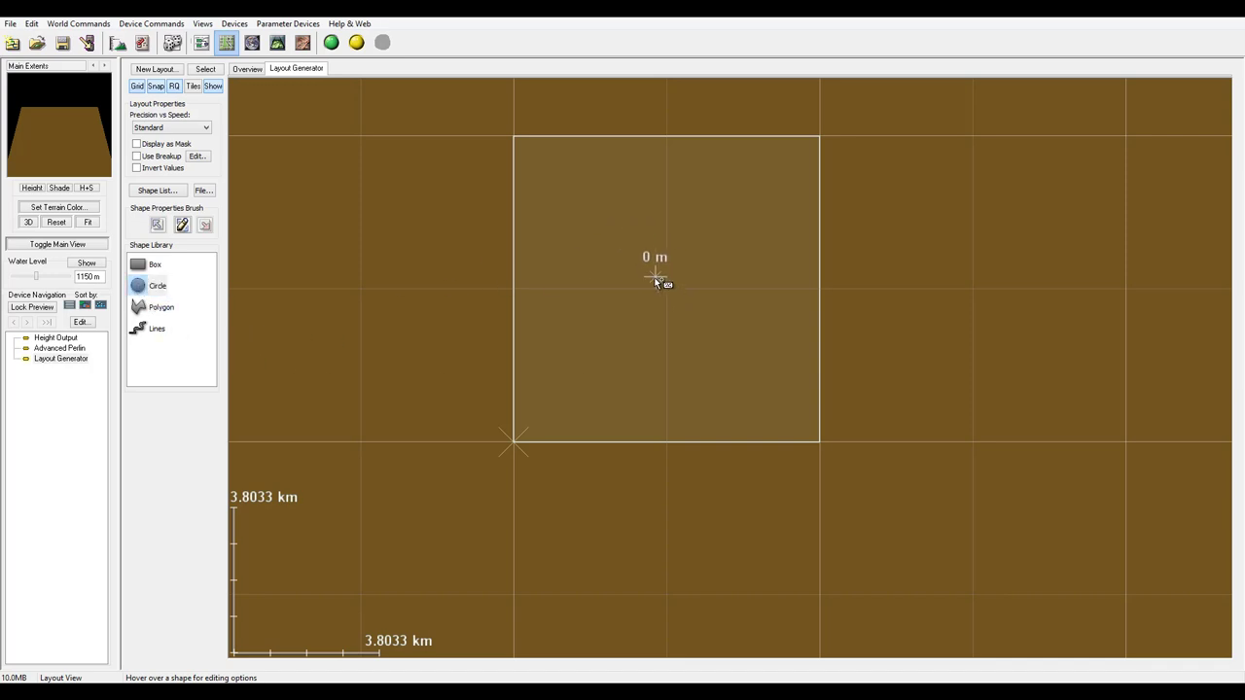
drag(657, 279, 763, 341)
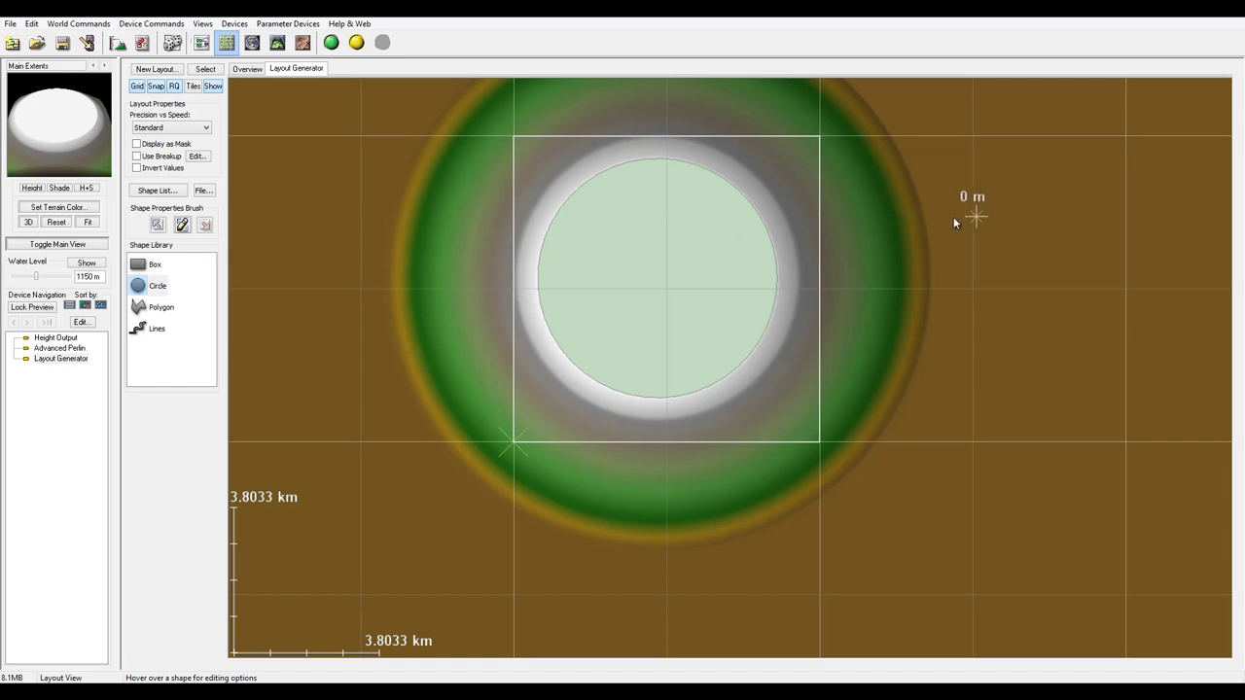
Step: Shrink the circle to a small central core and adjust its falloff to extend slightly beyond the terrain square's edges
mouse_move(678, 228)
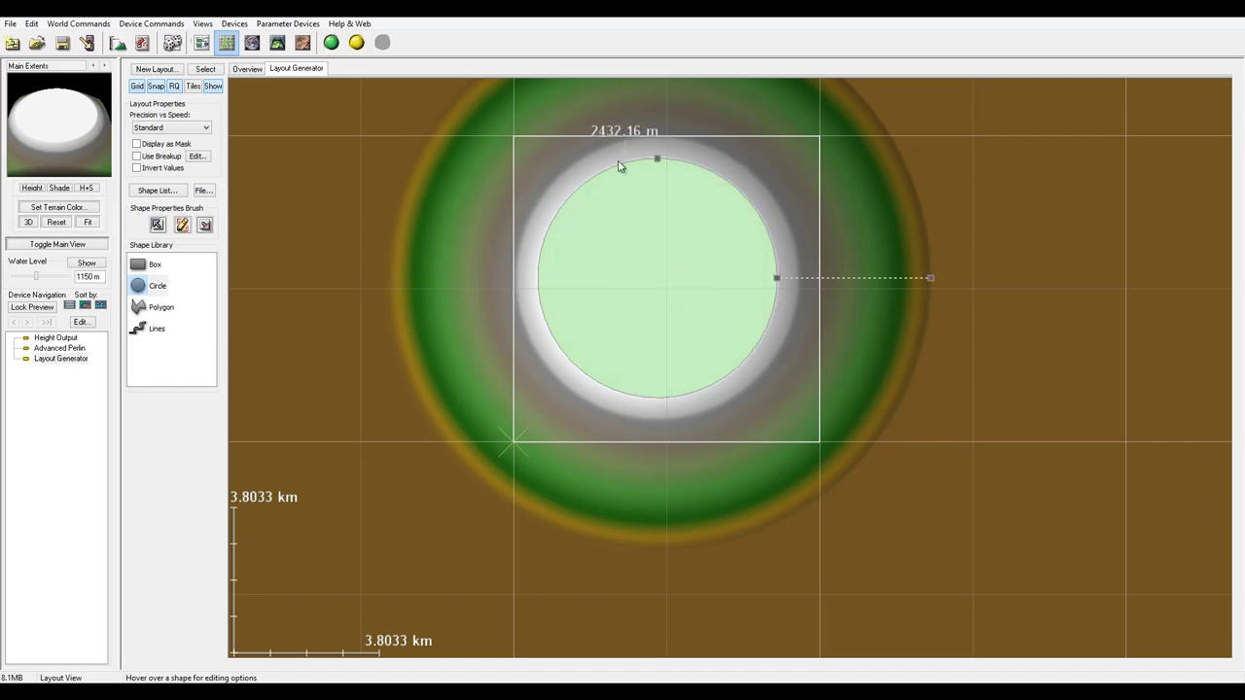
drag(775, 276, 743, 275)
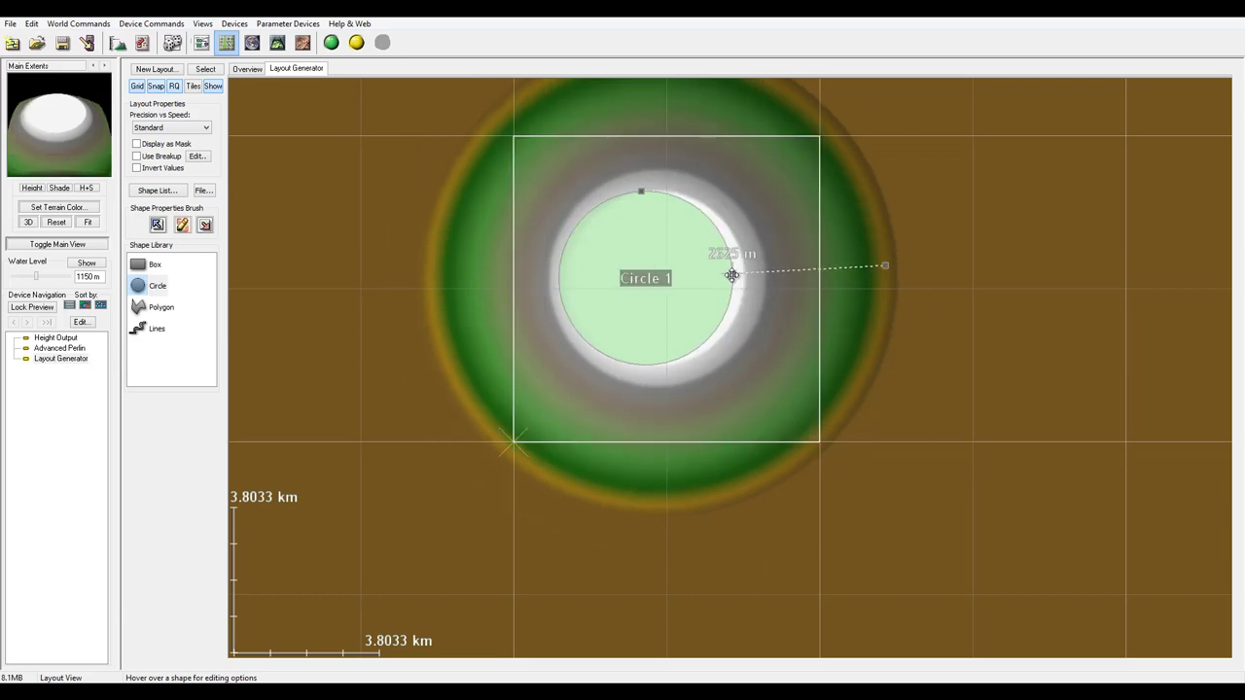
drag(698, 270, 715, 269)
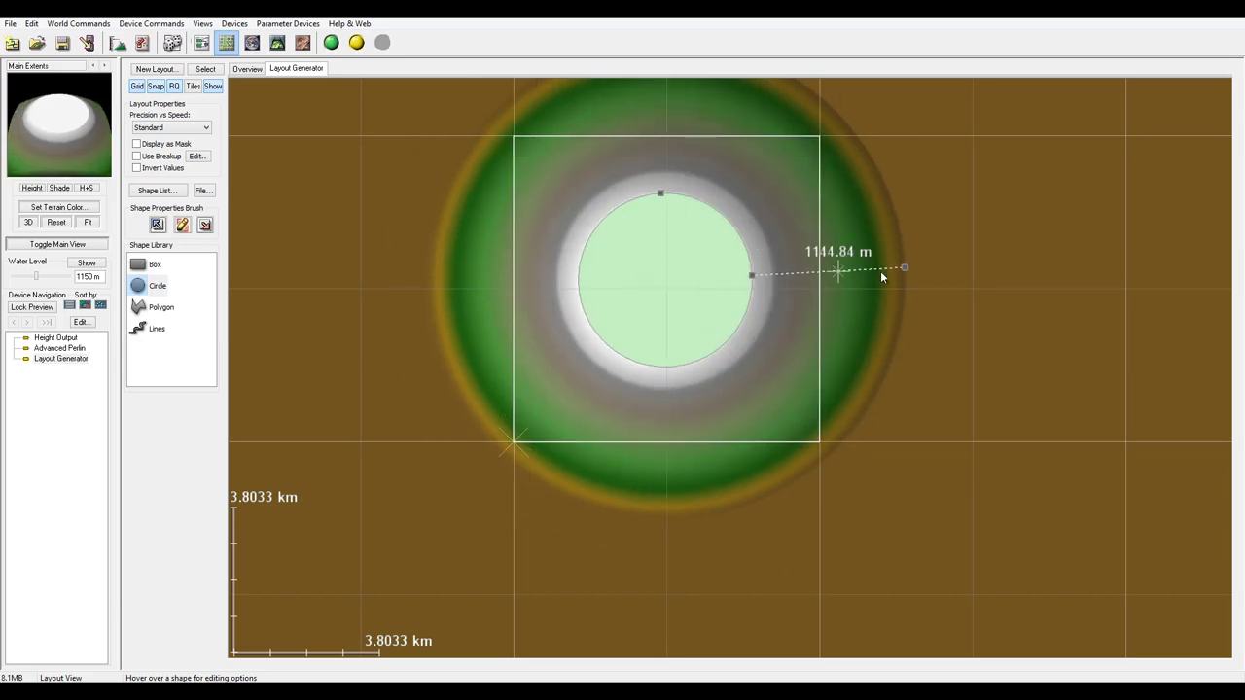
drag(899, 272, 871, 277)
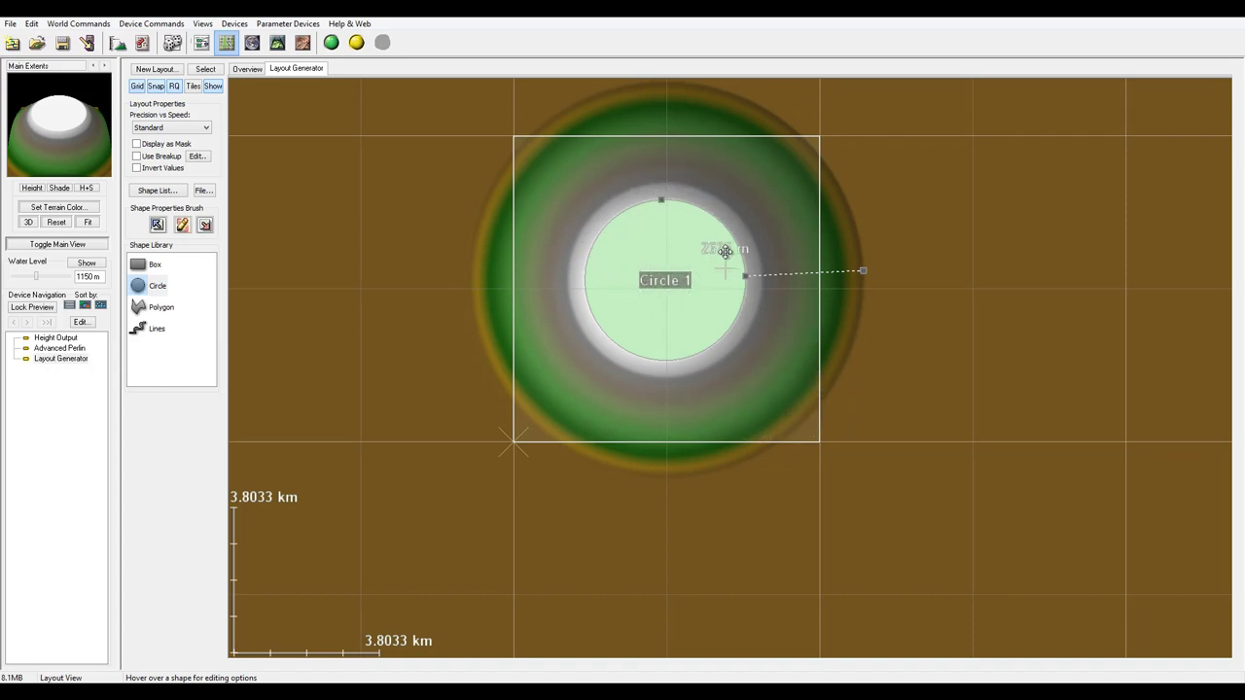
drag(742, 275, 668, 281)
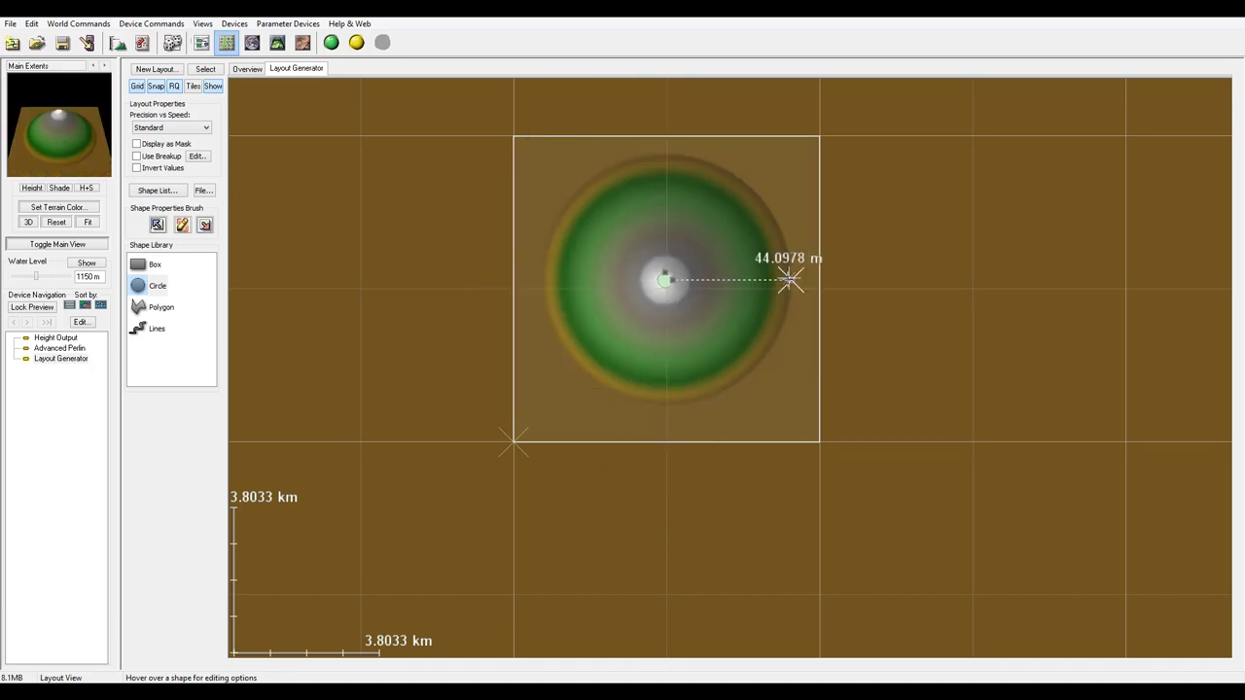
drag(792, 277, 861, 284)
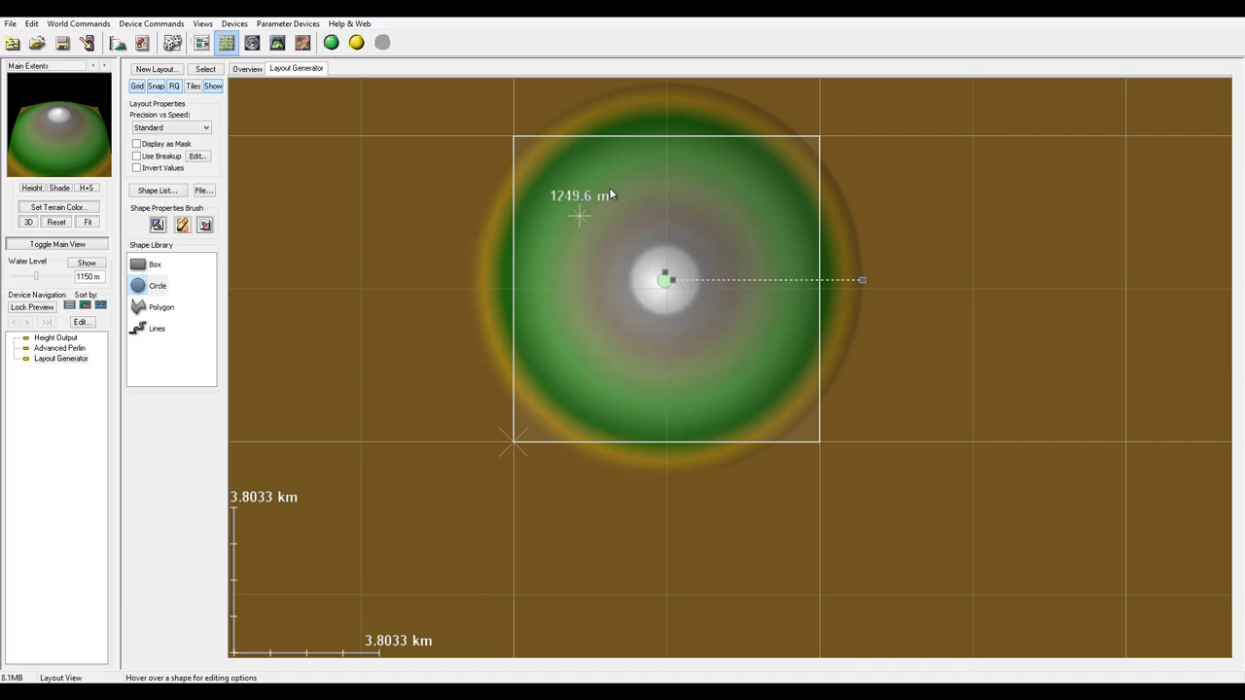
Step: Return to the device network and connect the Layout Generator's primary output to Advanced Perlin's uppermost side input
click(201, 42)
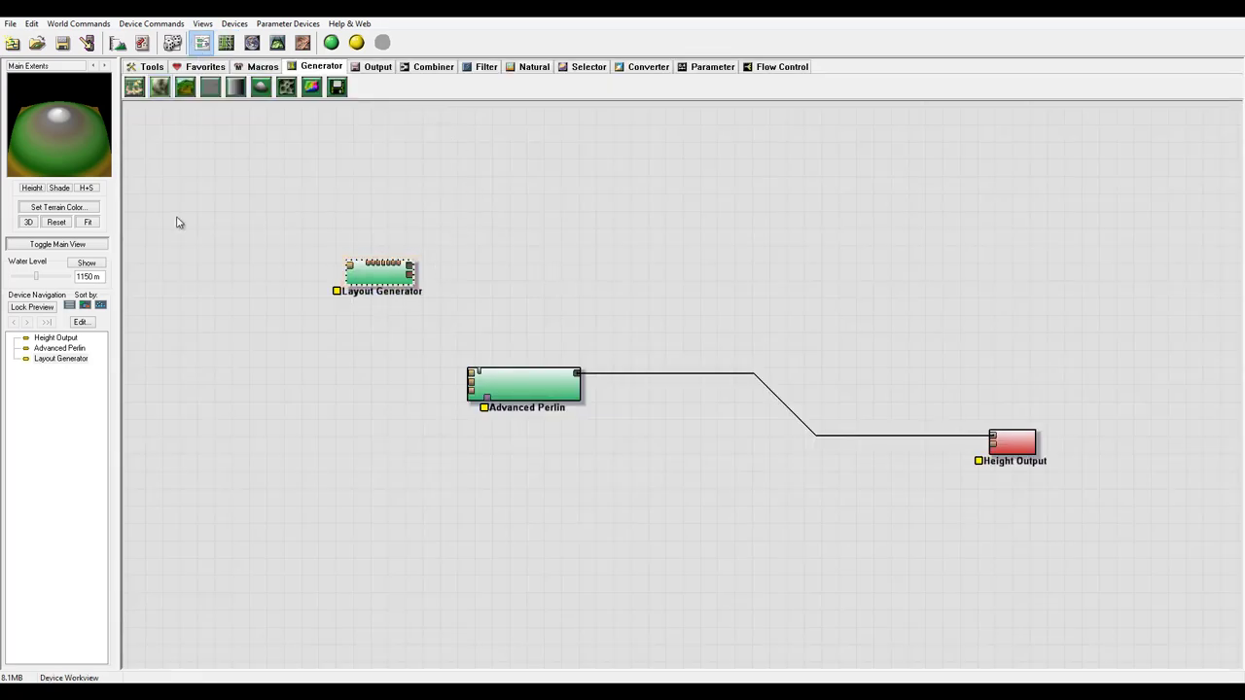
drag(362, 270, 325, 283)
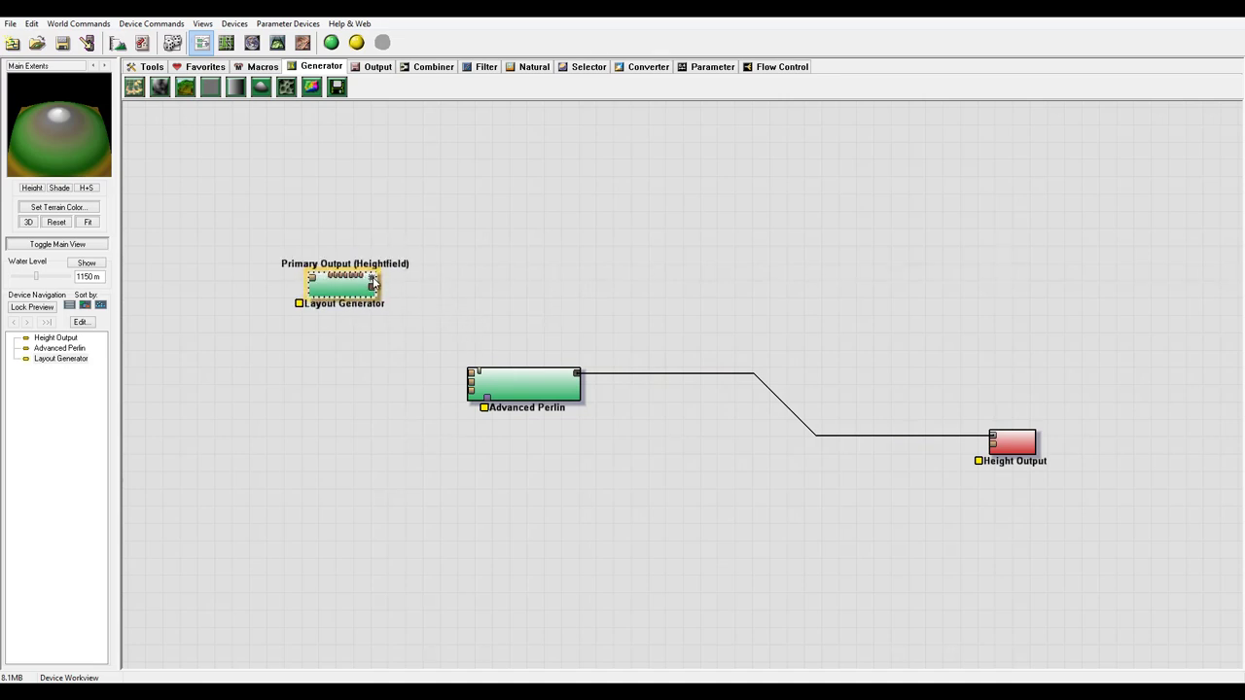
drag(373, 281, 528, 333)
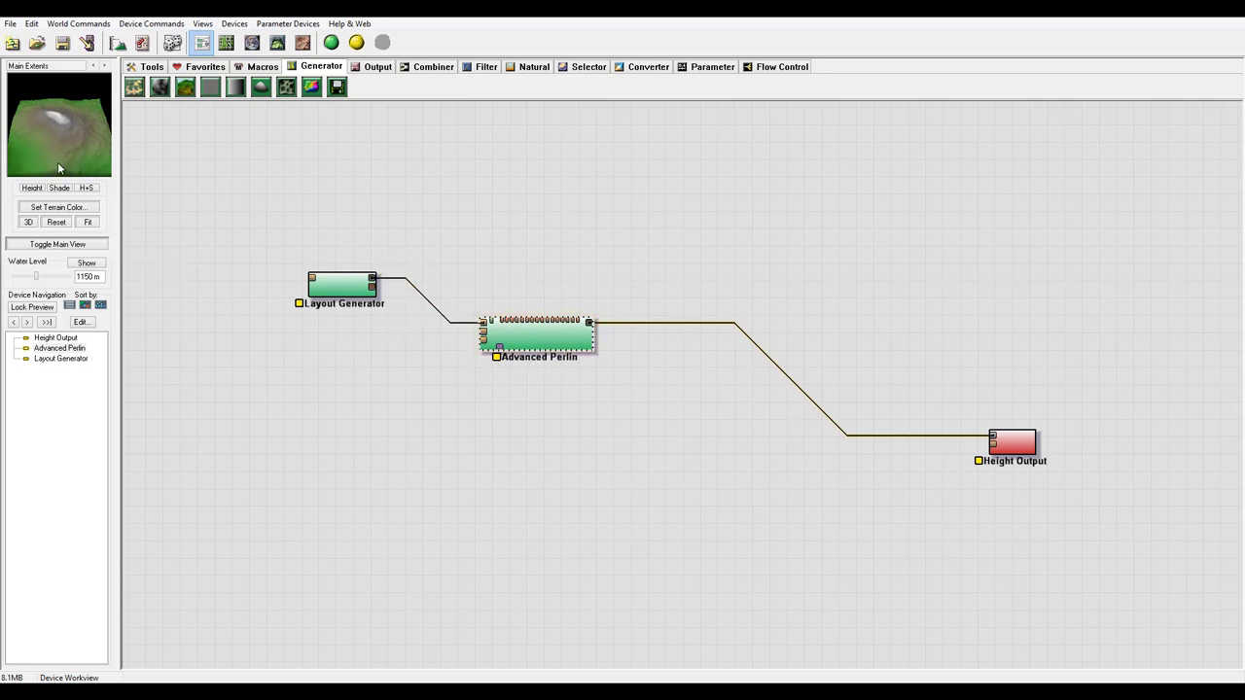
Step: Also connect the Layout Generator's primary output to Advanced Perlin's mask input and place the Layout Generator lower left of it
drag(372, 280, 497, 358)
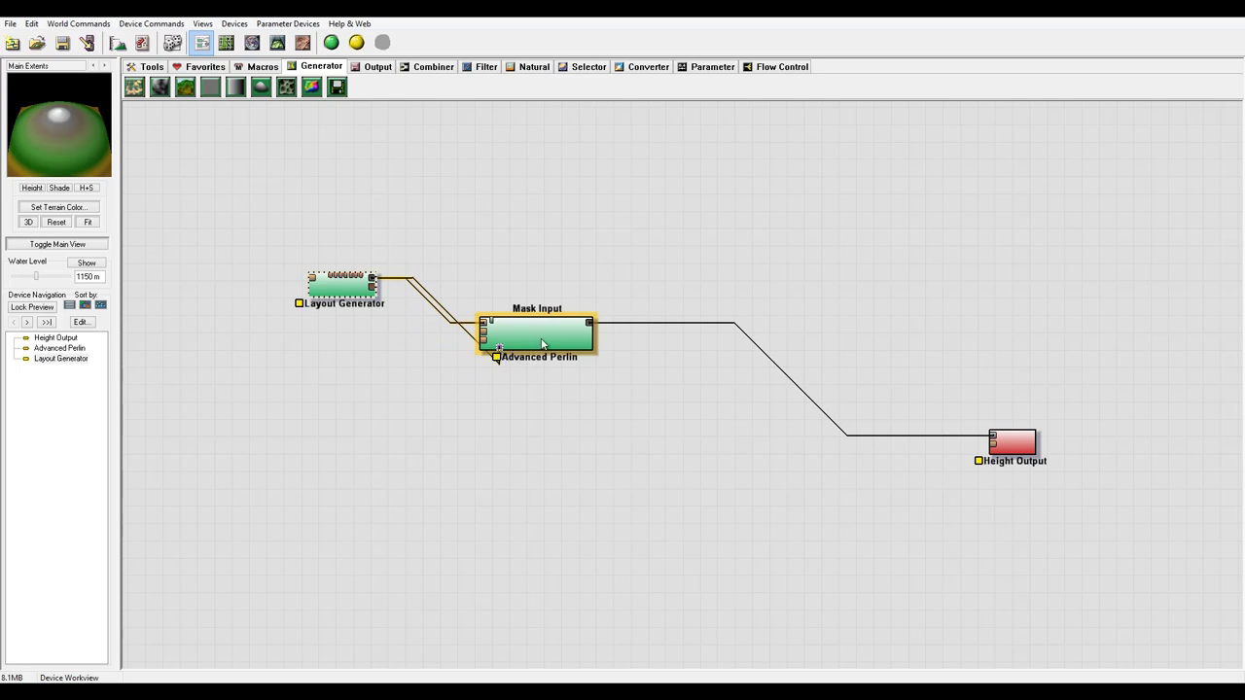
click(528, 335)
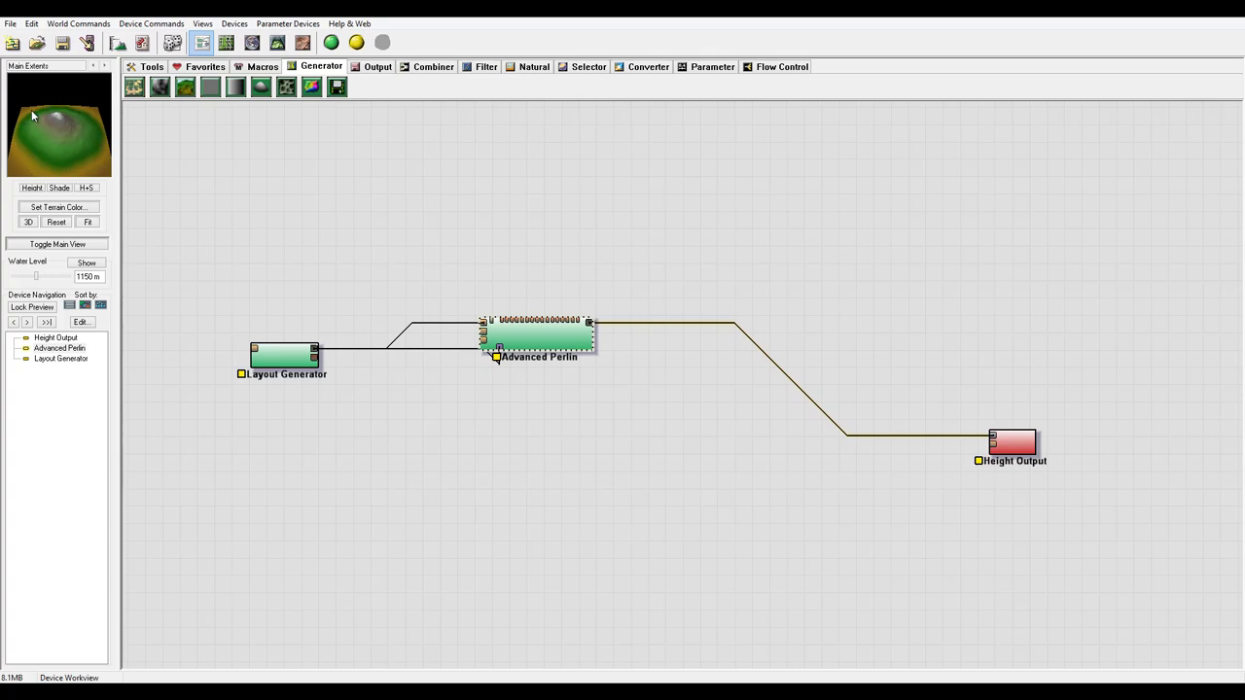
drag(292, 360, 274, 379)
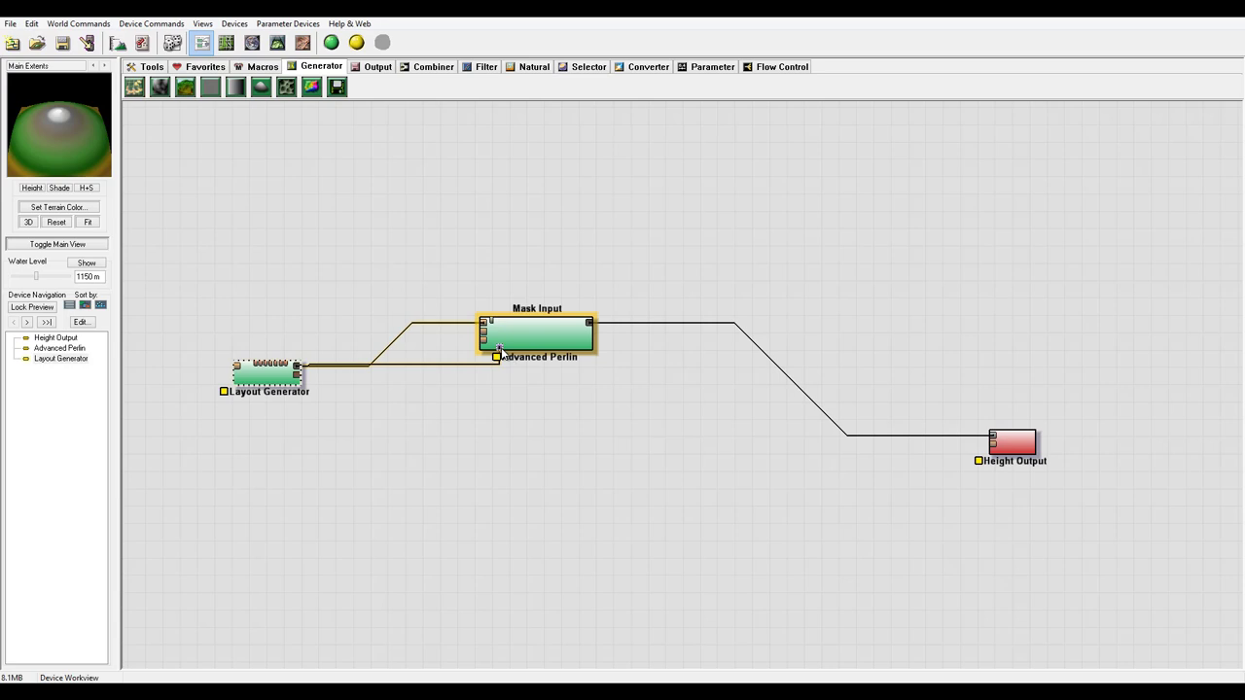
Step: Enable breakup for the layout shape and adjust its fractal breakup scale and roughness for a more irregular outline
double_click(261, 375)
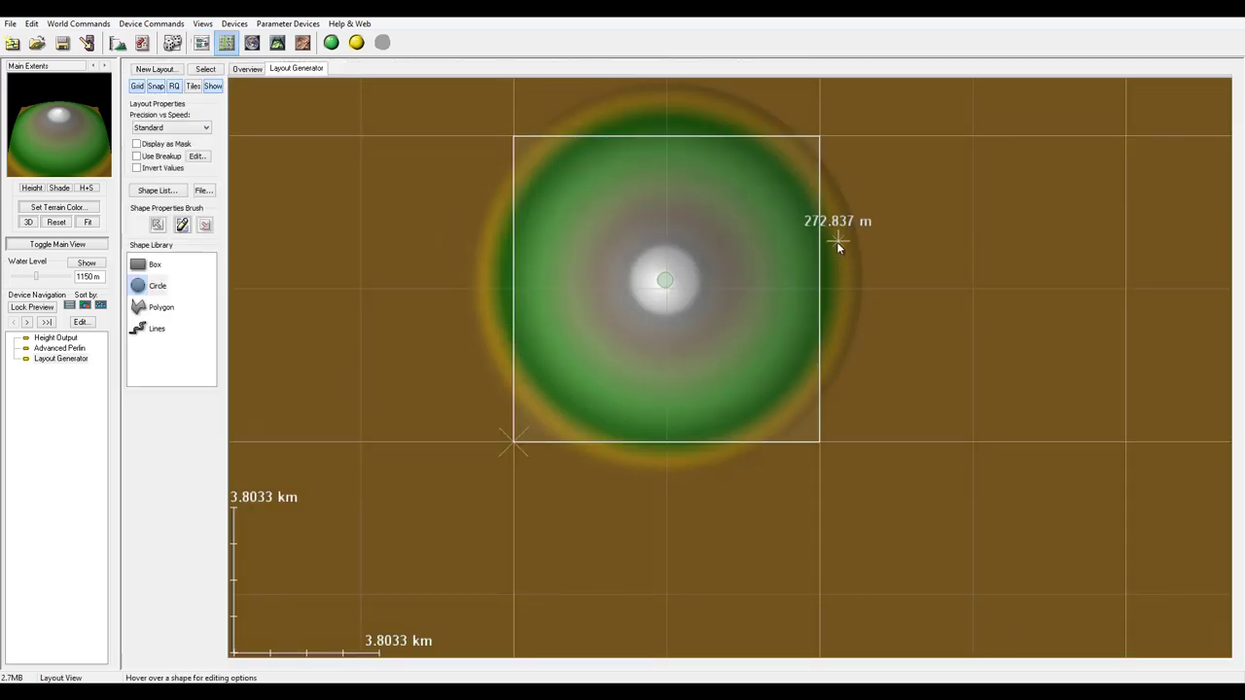
click(137, 156)
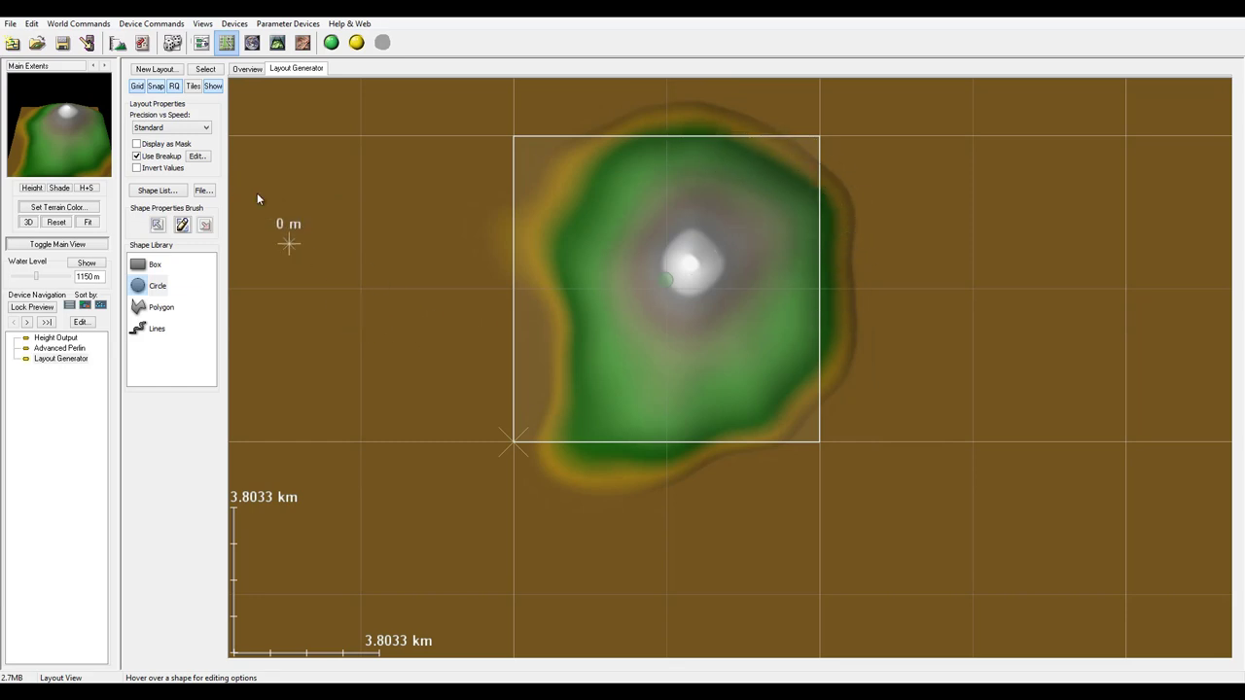
click(197, 157)
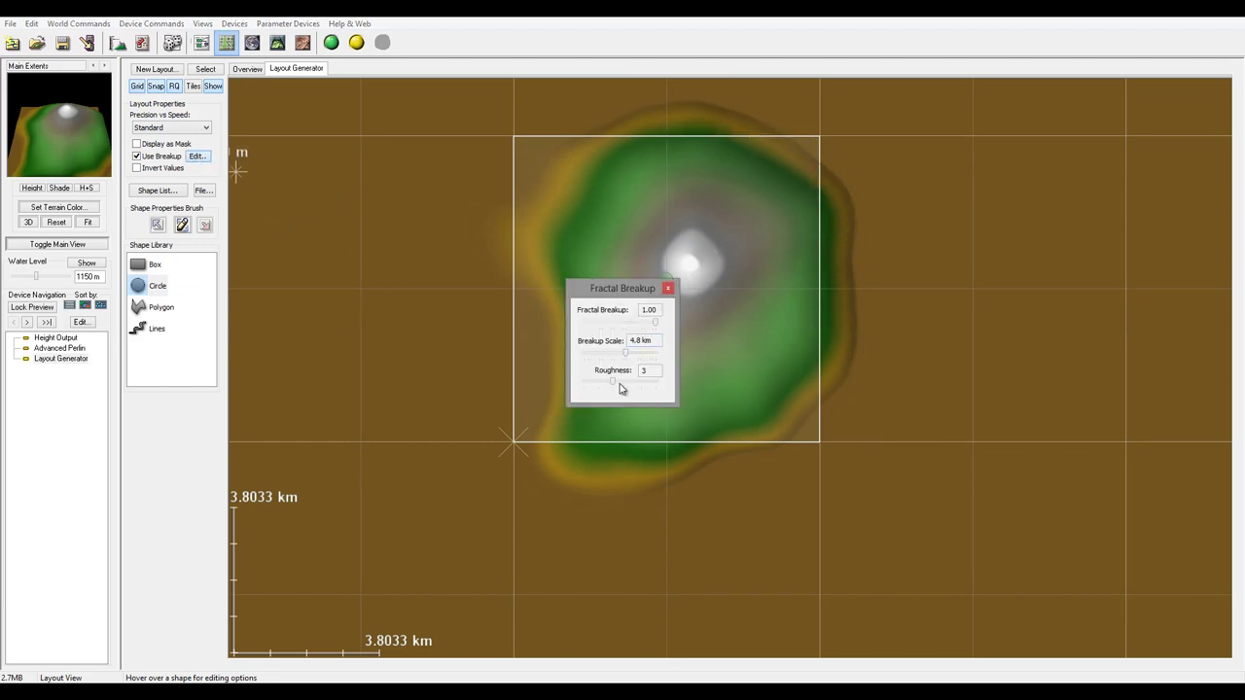
drag(612, 386, 599, 386)
drag(628, 356, 642, 328)
click(668, 290)
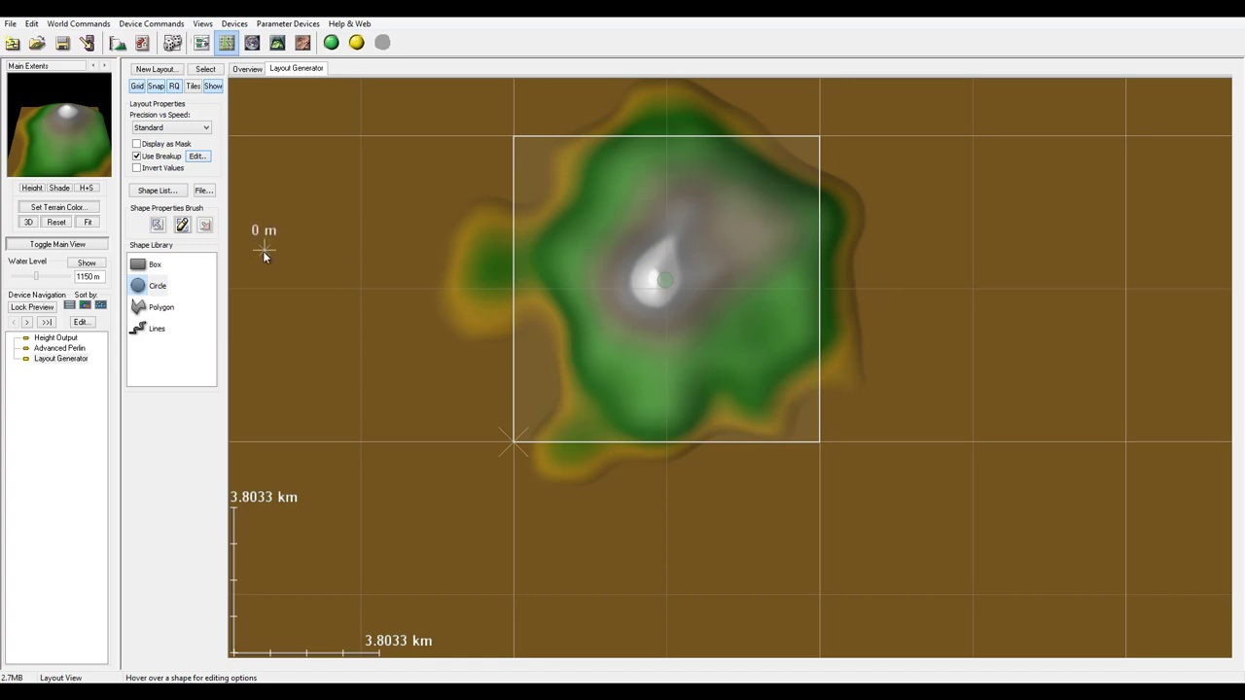
Step: Open the Advanced Perlin settings and set the feature scale to 4 km and persistence to 0.578
click(202, 42)
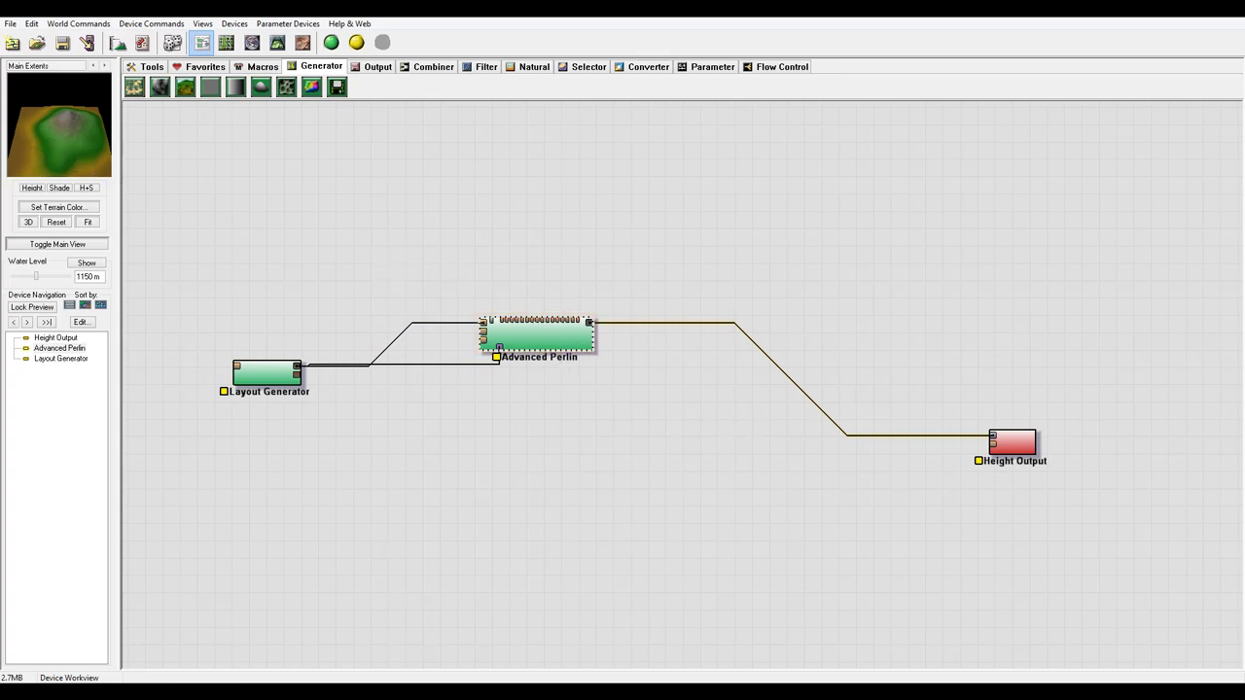
double_click(545, 334)
drag(623, 202, 838, 96)
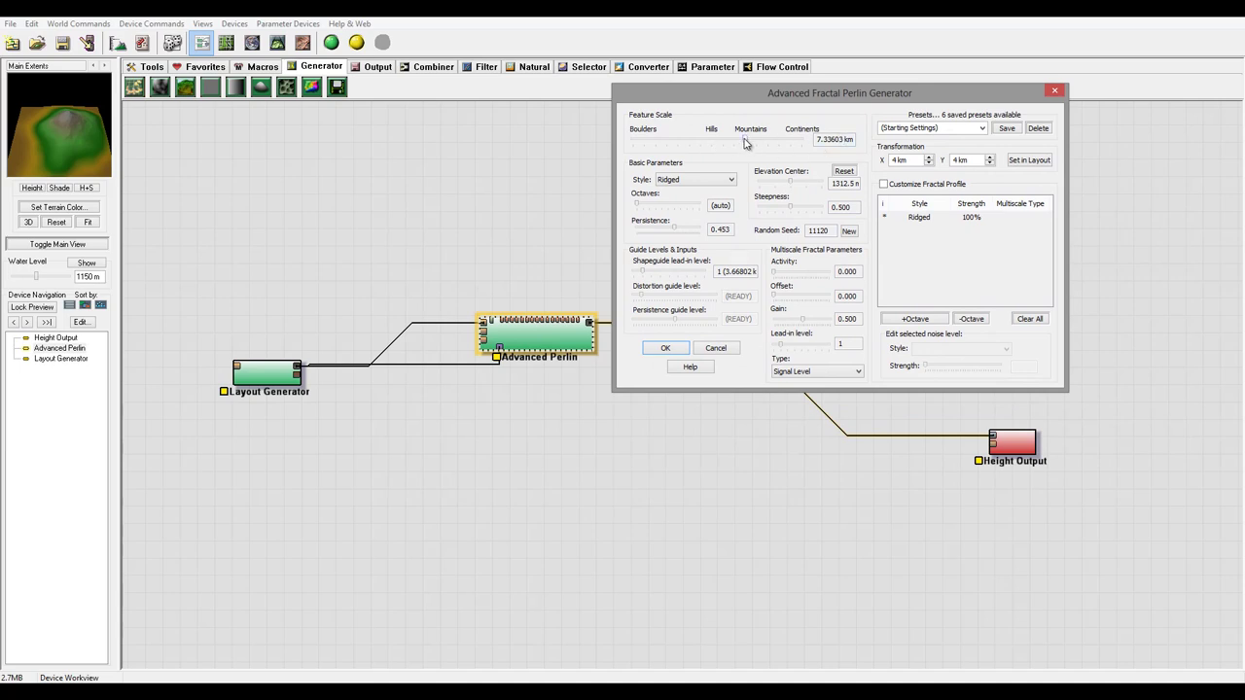
drag(745, 143, 734, 142)
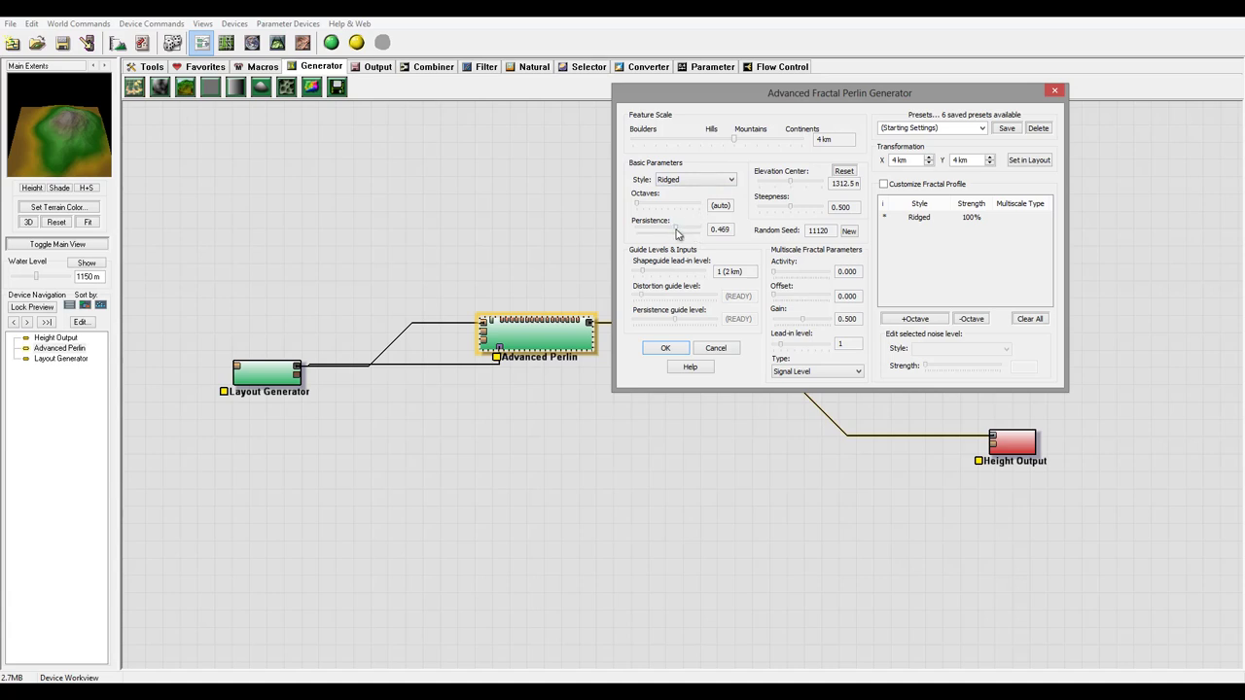
drag(678, 233, 682, 235)
drag(685, 235, 657, 232)
Step: Set Advanced Perlin's elevation center to about 738.281 and steepness to about 0.875, and accept the settings
click(840, 171)
drag(790, 185, 779, 182)
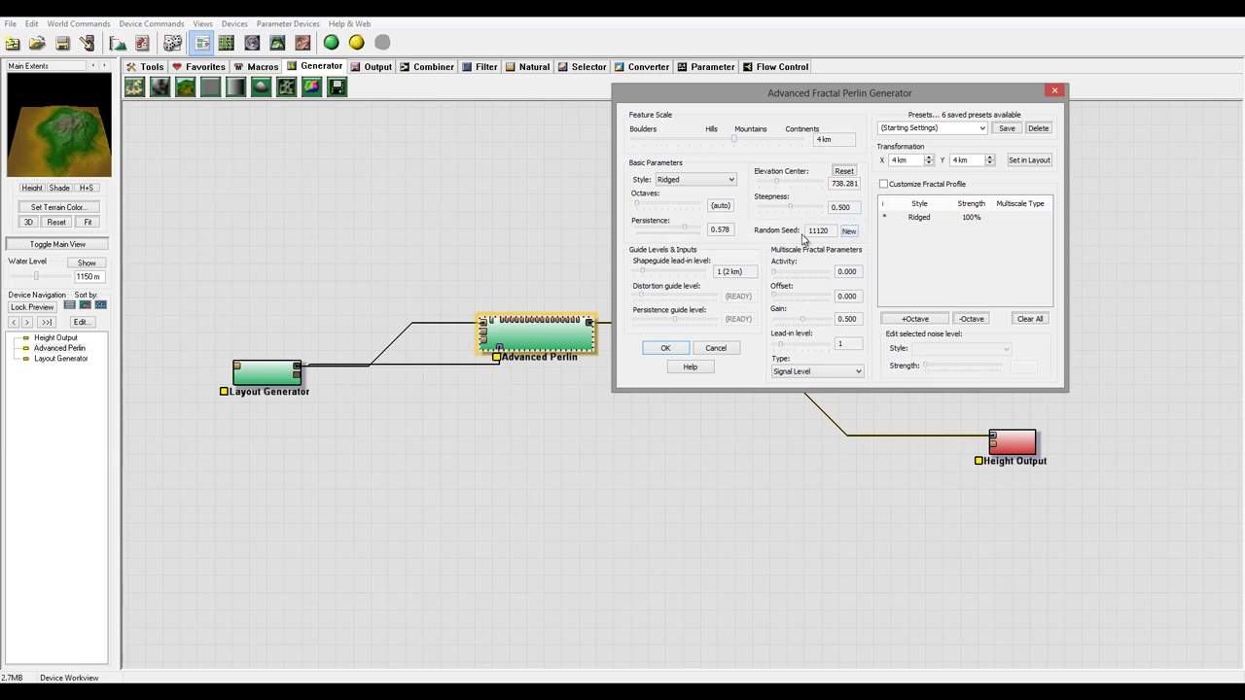
drag(793, 214, 806, 211)
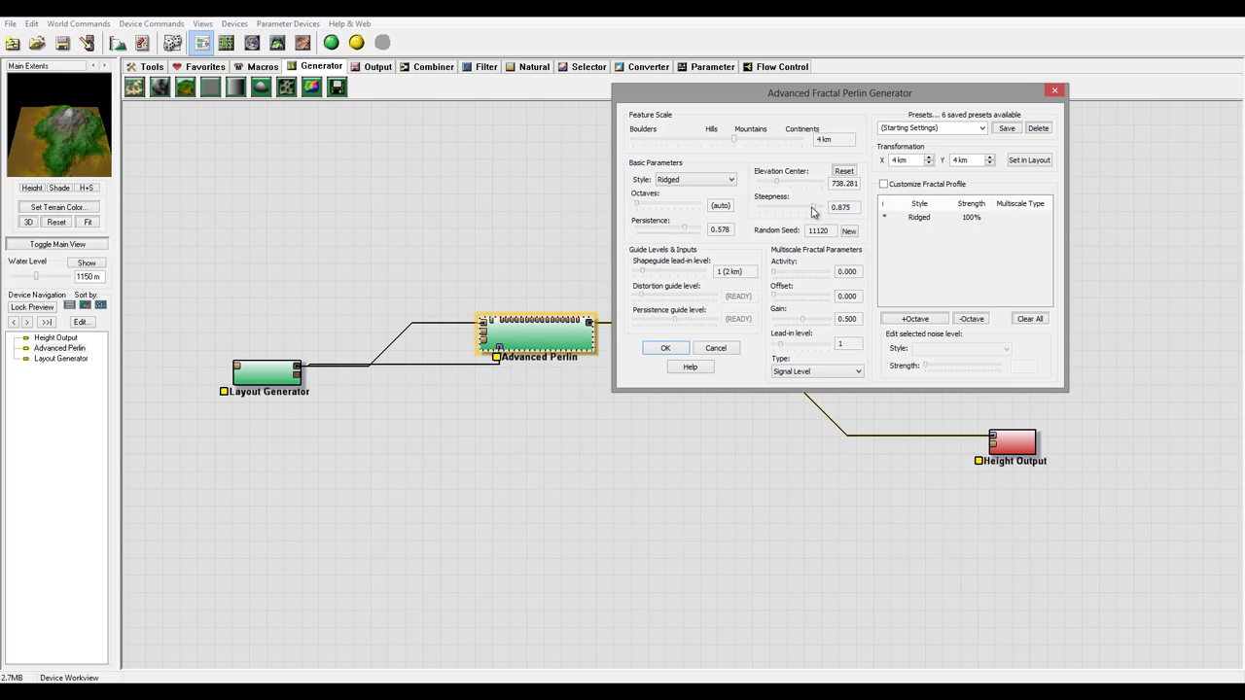
drag(810, 211, 812, 212)
click(664, 348)
Step: Move Advanced Perlin and the Layout Generator farther from Height Output to make room, and display the natural devices
drag(531, 328, 458, 267)
drag(272, 372, 221, 366)
drag(475, 281, 408, 276)
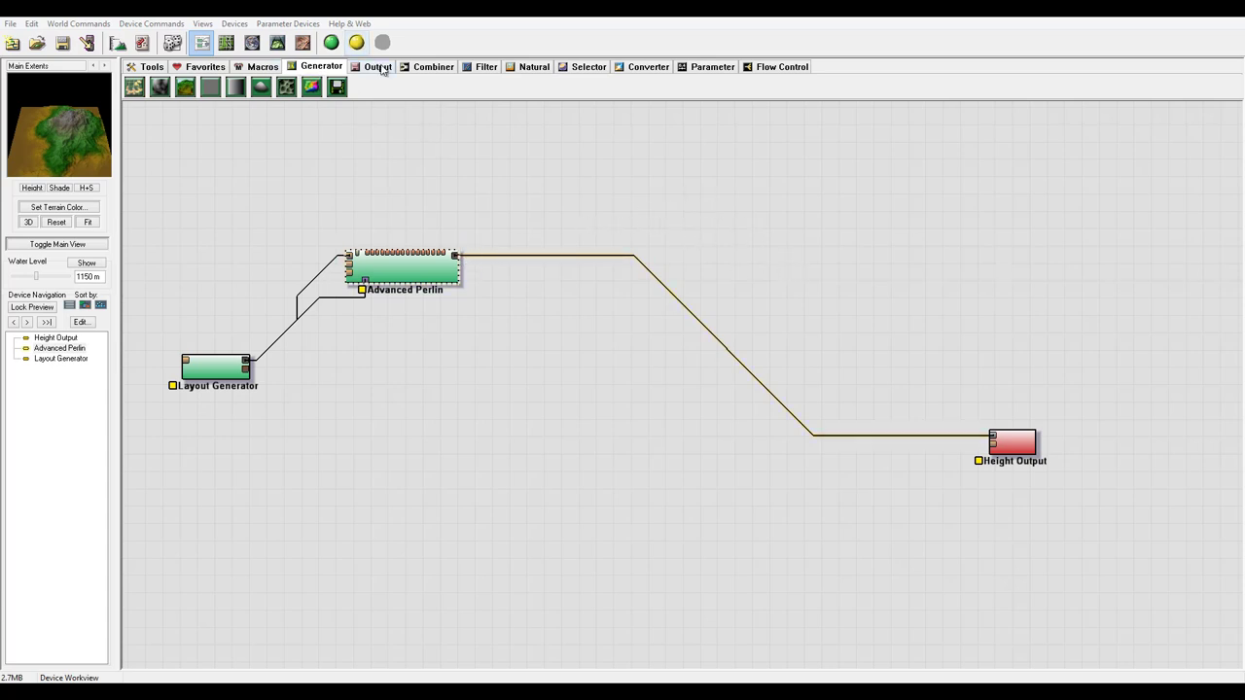
click(526, 67)
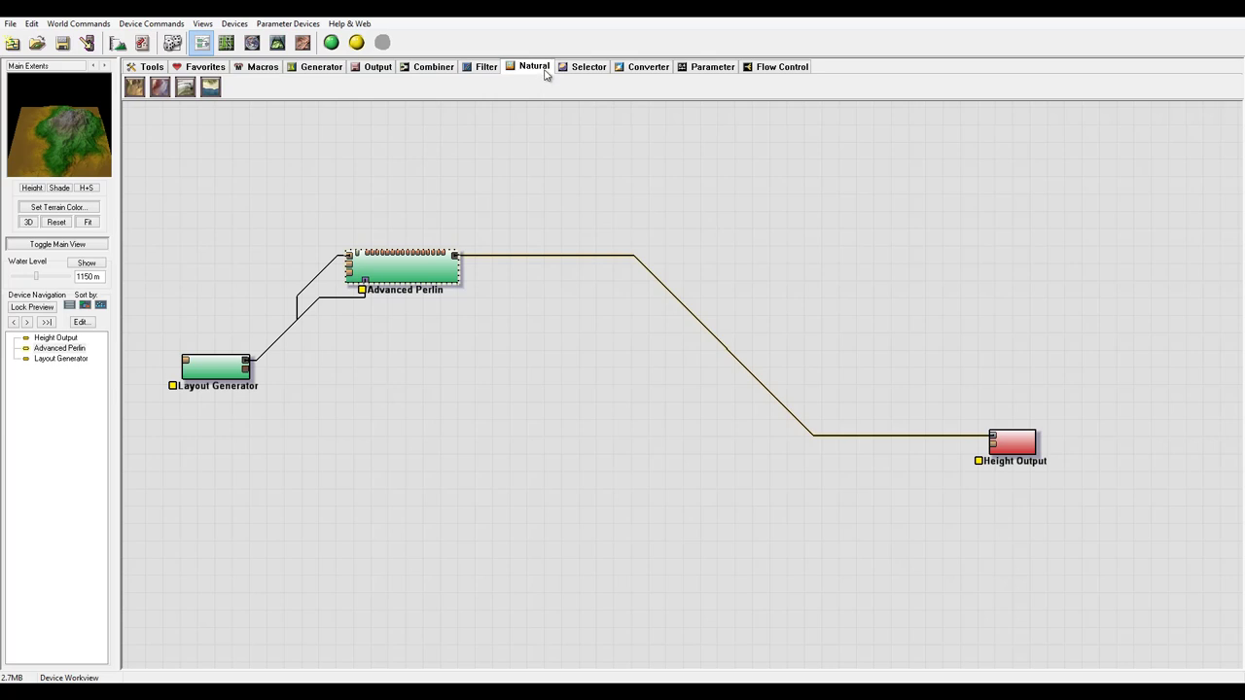
Step: Add an Erosion device above Advanced Perlin's output line and connect Advanced Perlin's output to its input
click(135, 89)
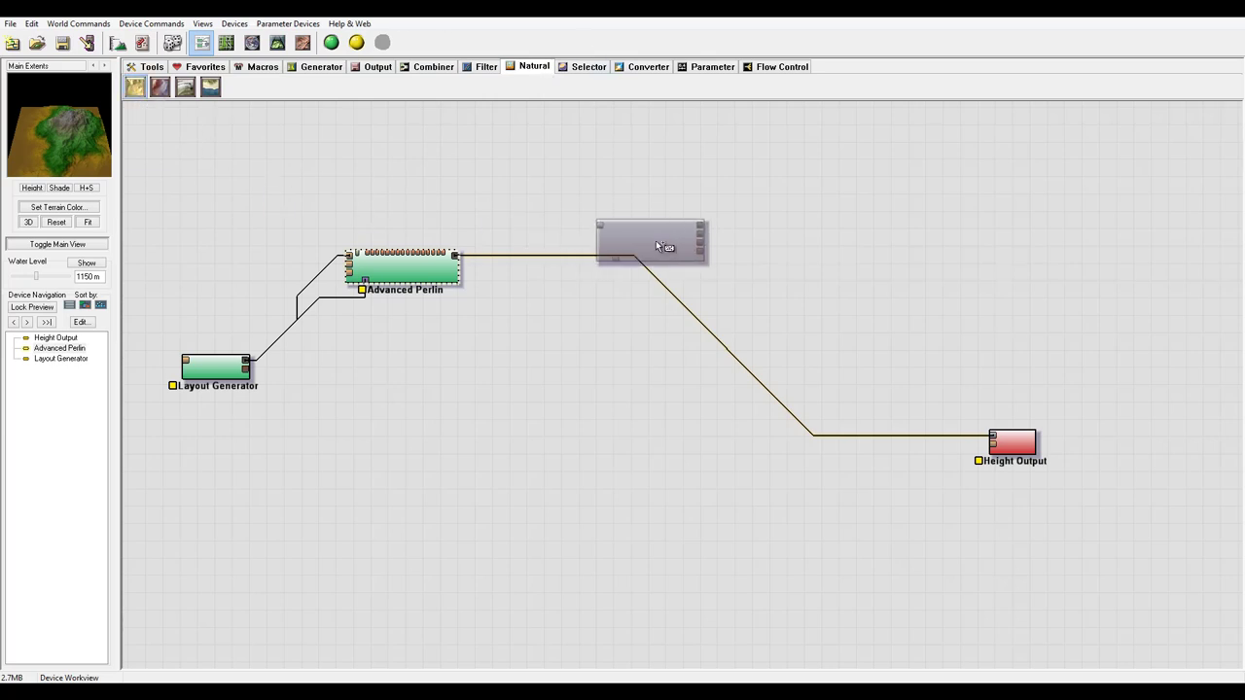
click(638, 211)
click(638, 224)
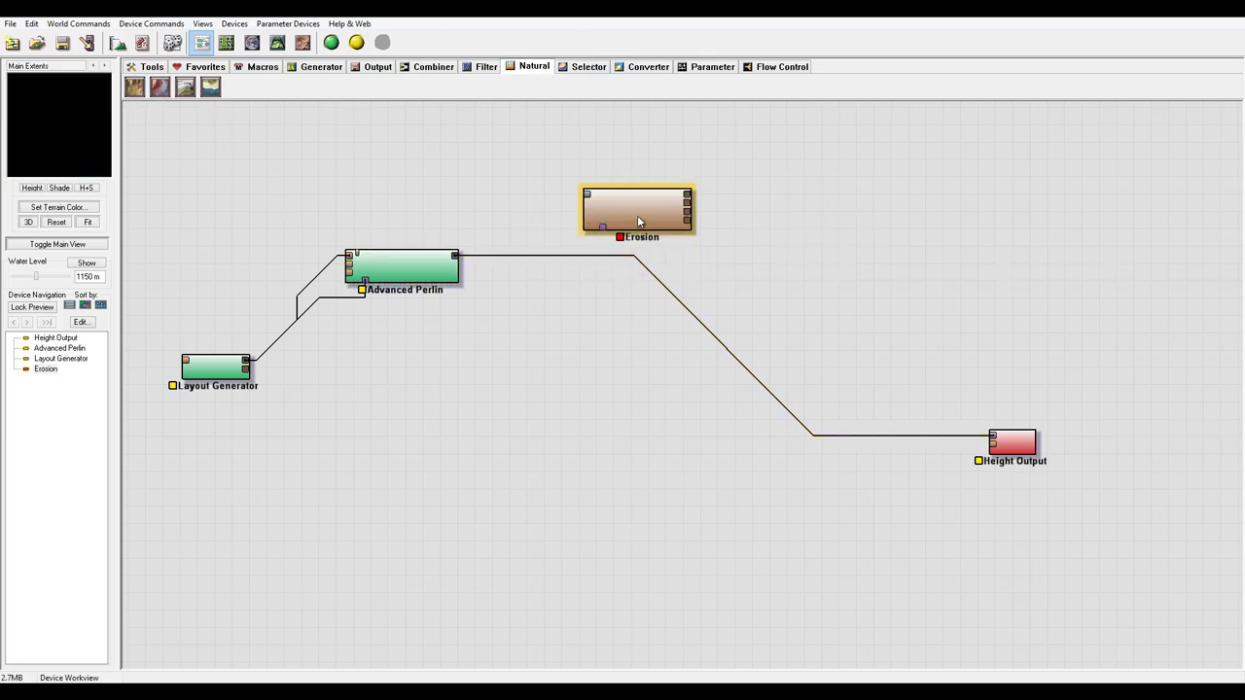
drag(455, 254, 586, 211)
click(639, 208)
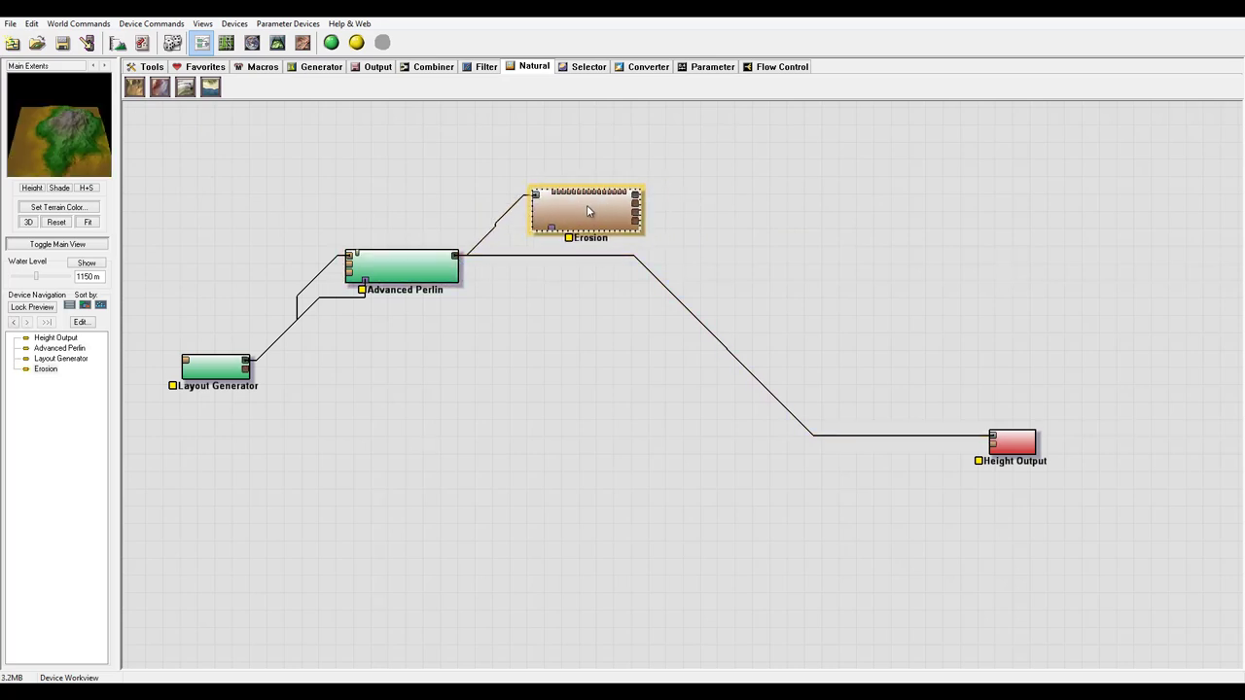
Step: Switch to the 3D view of the terrain and set the Erosion device's method to Channeled Erosion
click(277, 43)
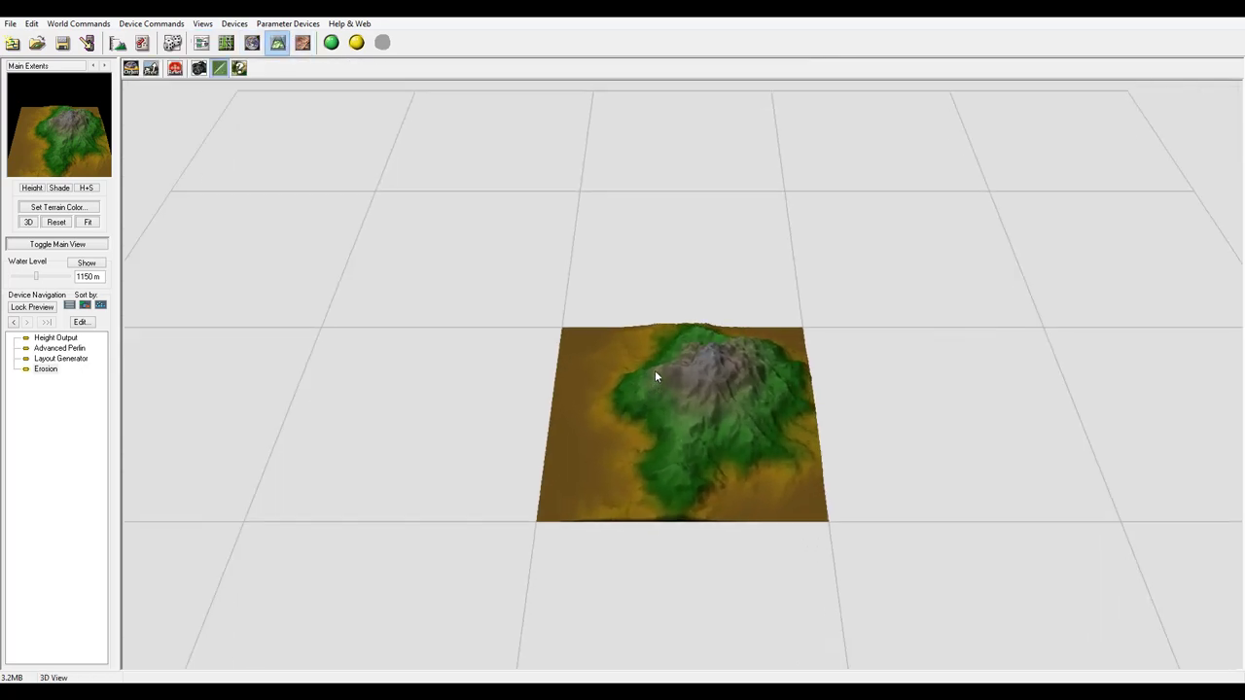
scroll(653, 337, up, 3)
drag(653, 337, 720, 353)
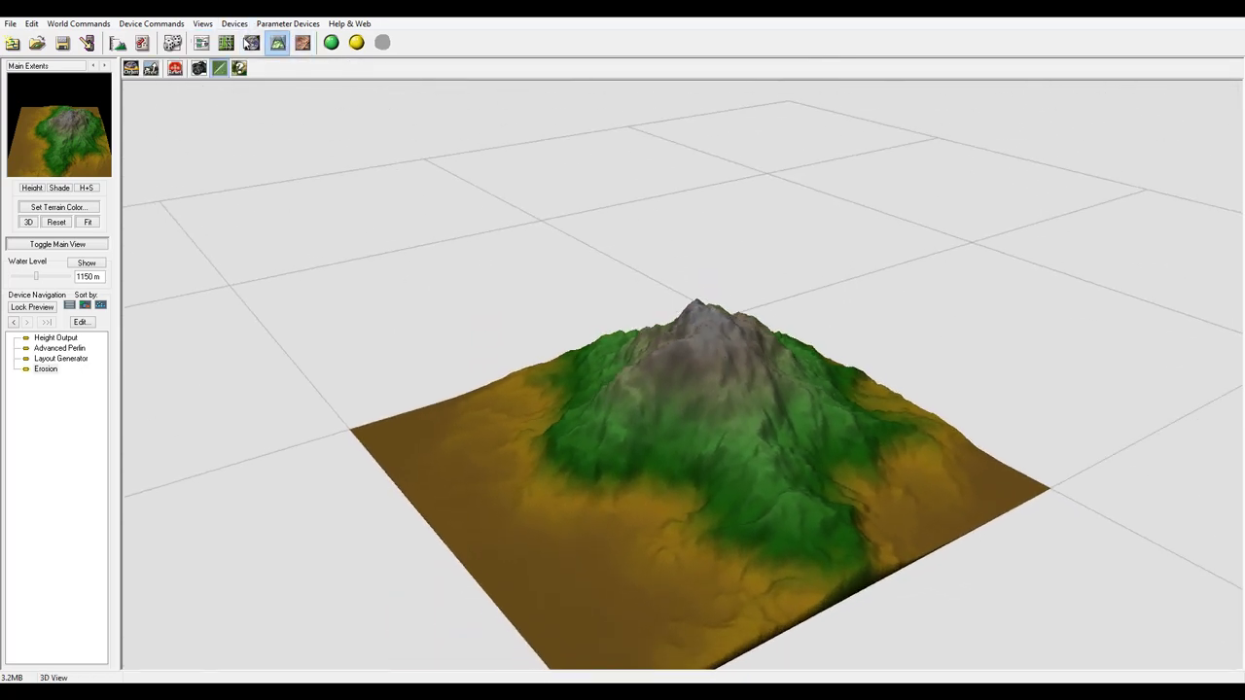
drag(764, 411, 674, 441)
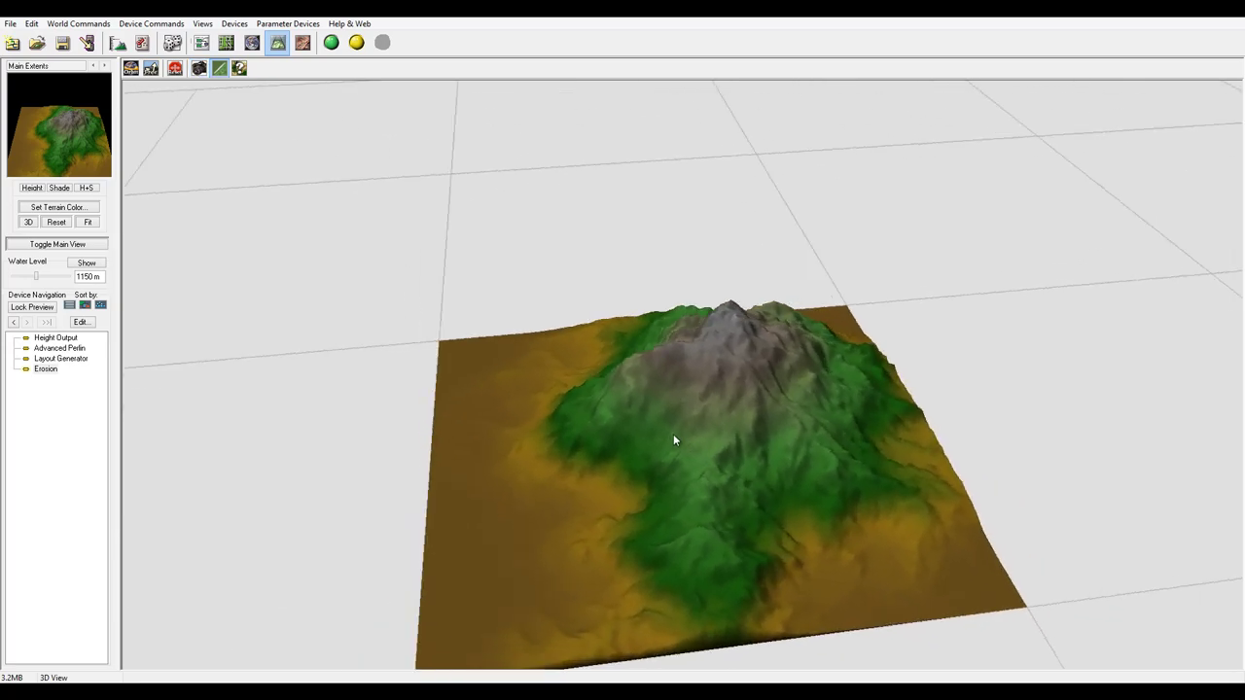
double_click(45, 369)
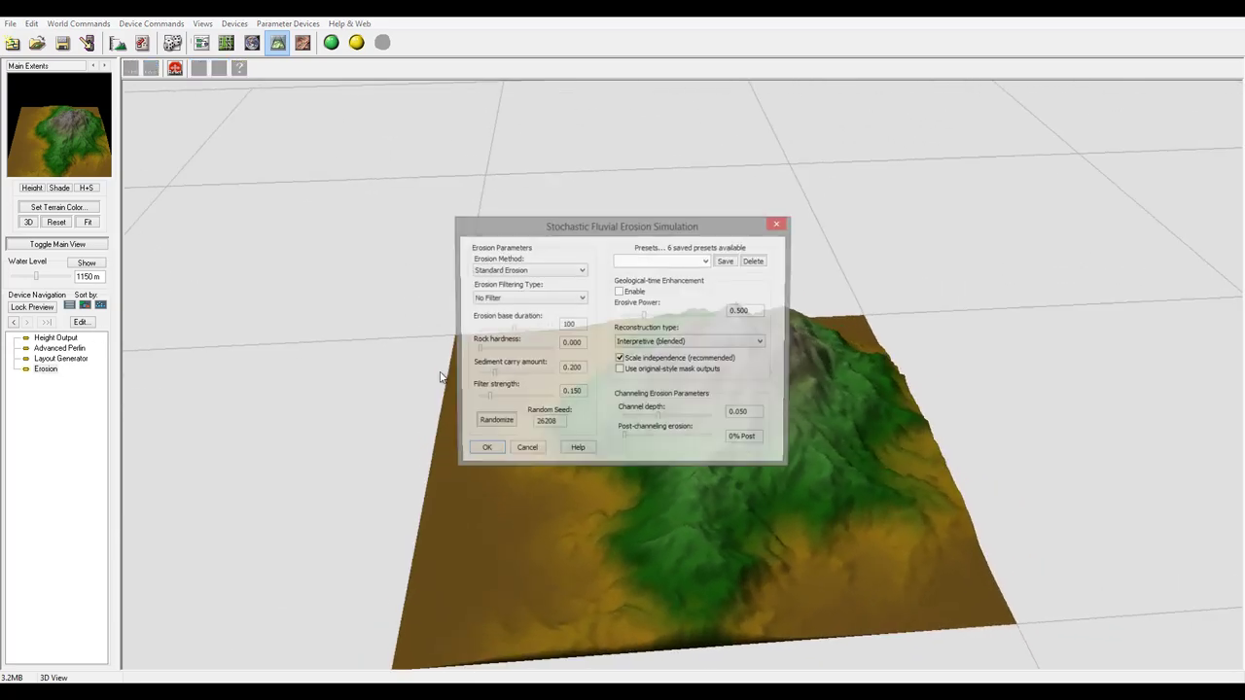
drag(642, 230, 418, 127)
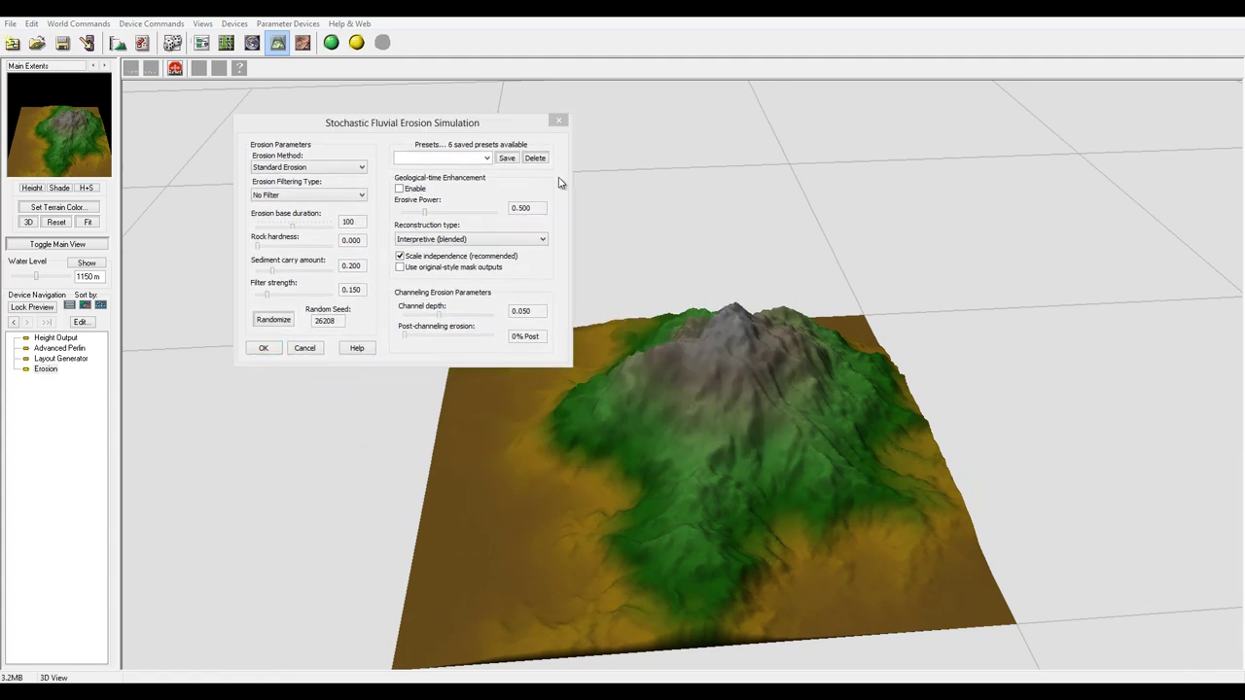
click(359, 170)
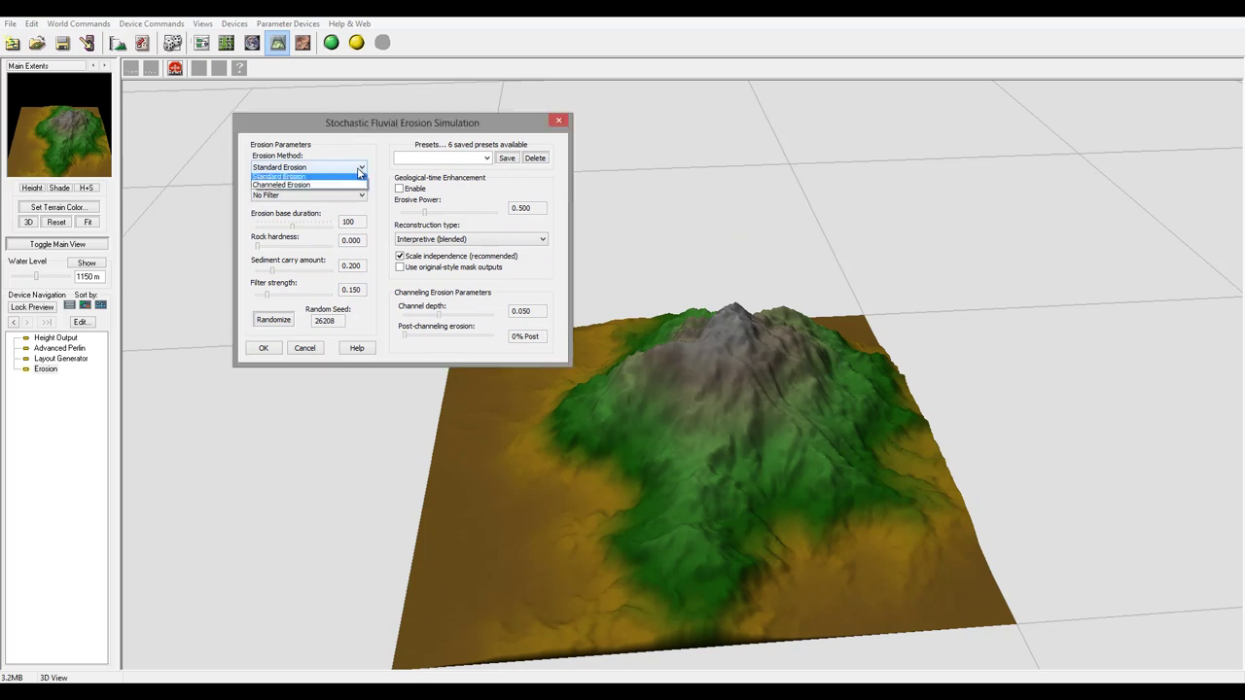
click(318, 188)
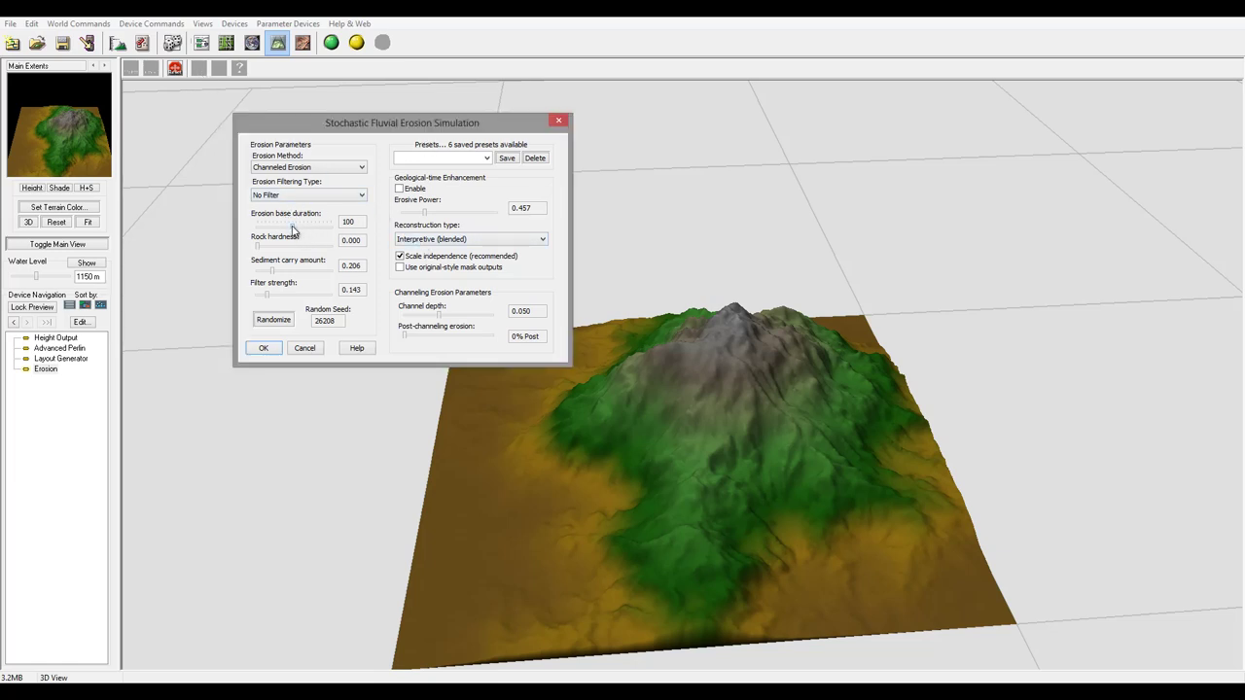
Step: Set erosion base duration to 110 and sediment carry amount to 0.381, enable geological-time enhancement with slightly more erosive power, and accept
drag(293, 227, 296, 226)
mouse_move(277, 275)
mouse_down()
mouse_move(318, 280)
mouse_move(285, 276)
mouse_up()
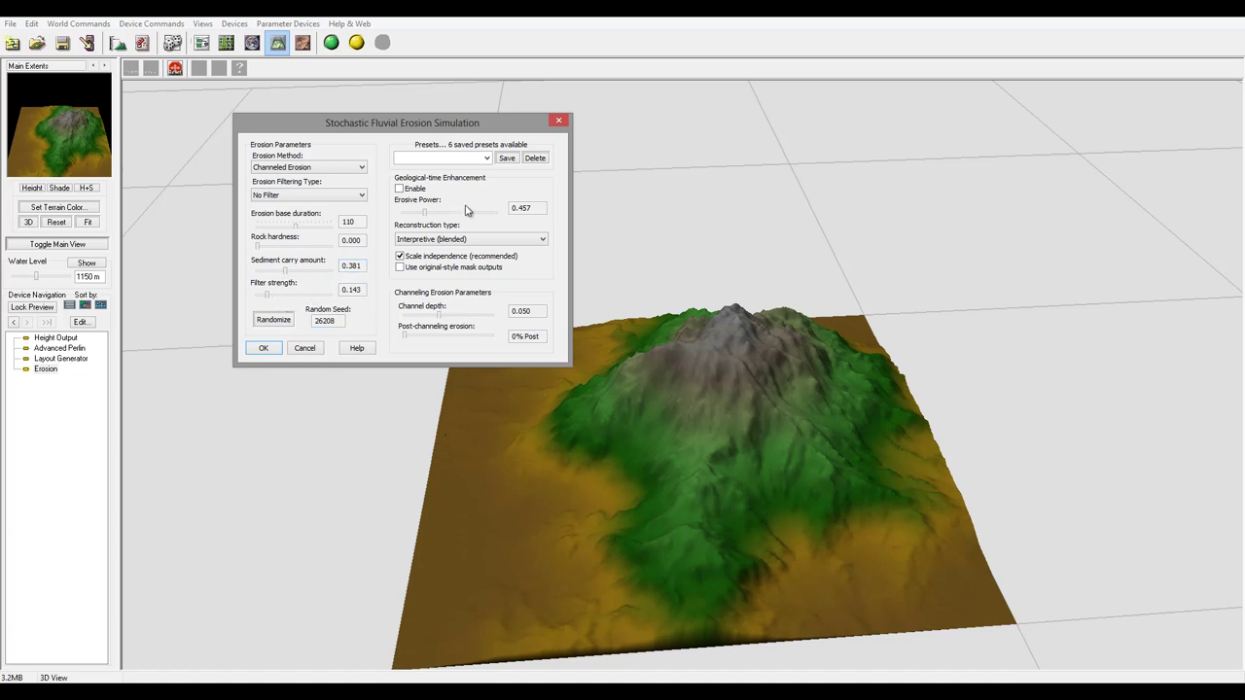
click(400, 189)
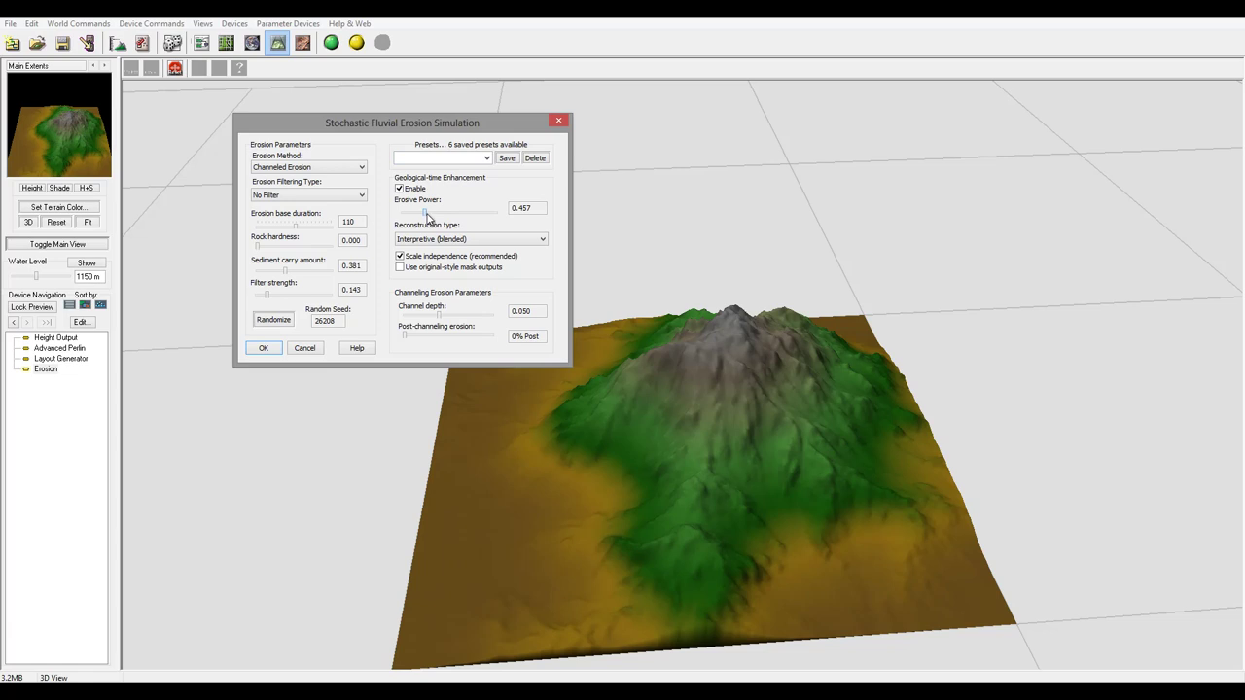
drag(428, 216, 431, 217)
click(264, 349)
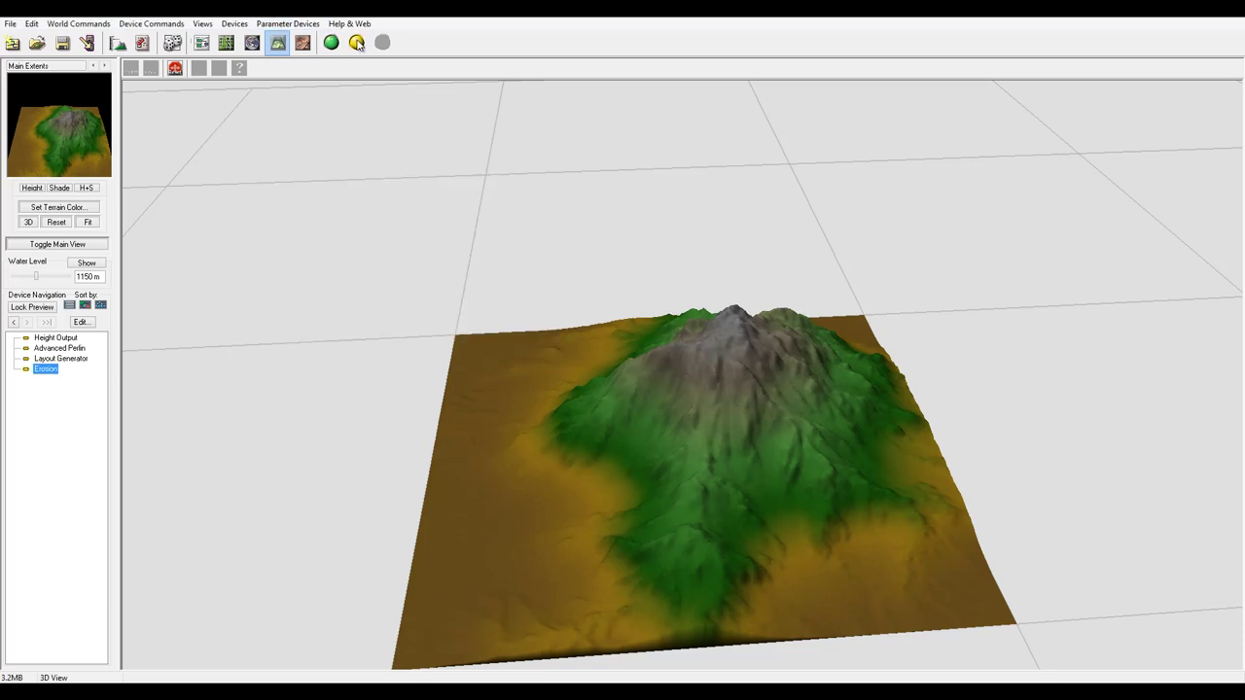
Step: Build the terrain and inspect the eroded mountain from other angles in 3D
click(359, 42)
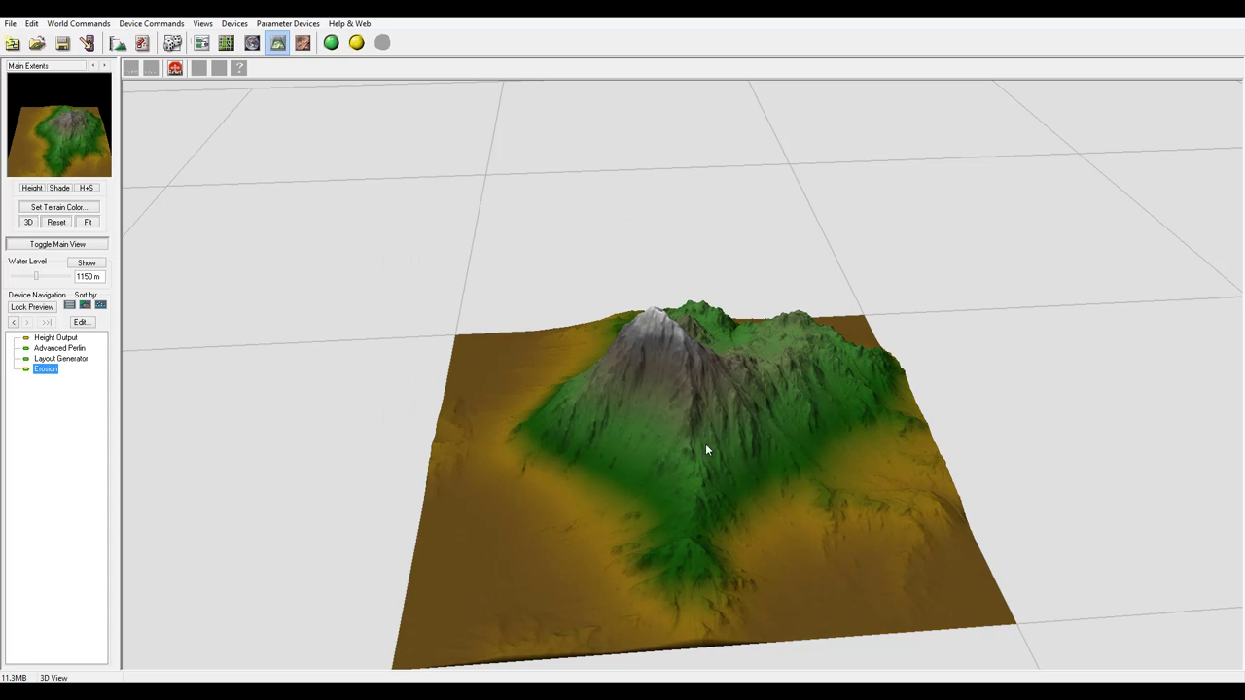
drag(694, 440, 1076, 347)
drag(792, 439, 778, 375)
Step: In the device workview, add a Snow device beside Erosion and connect Erosion's primary output to it
click(201, 41)
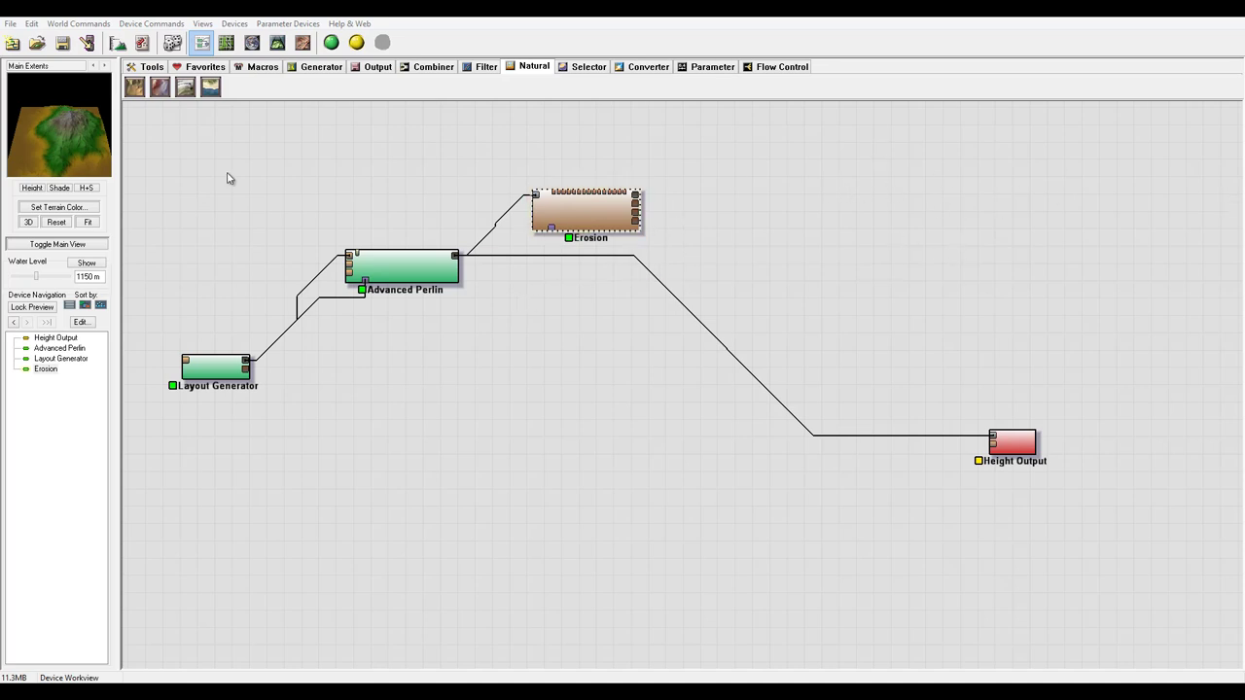
drag(185, 87, 800, 218)
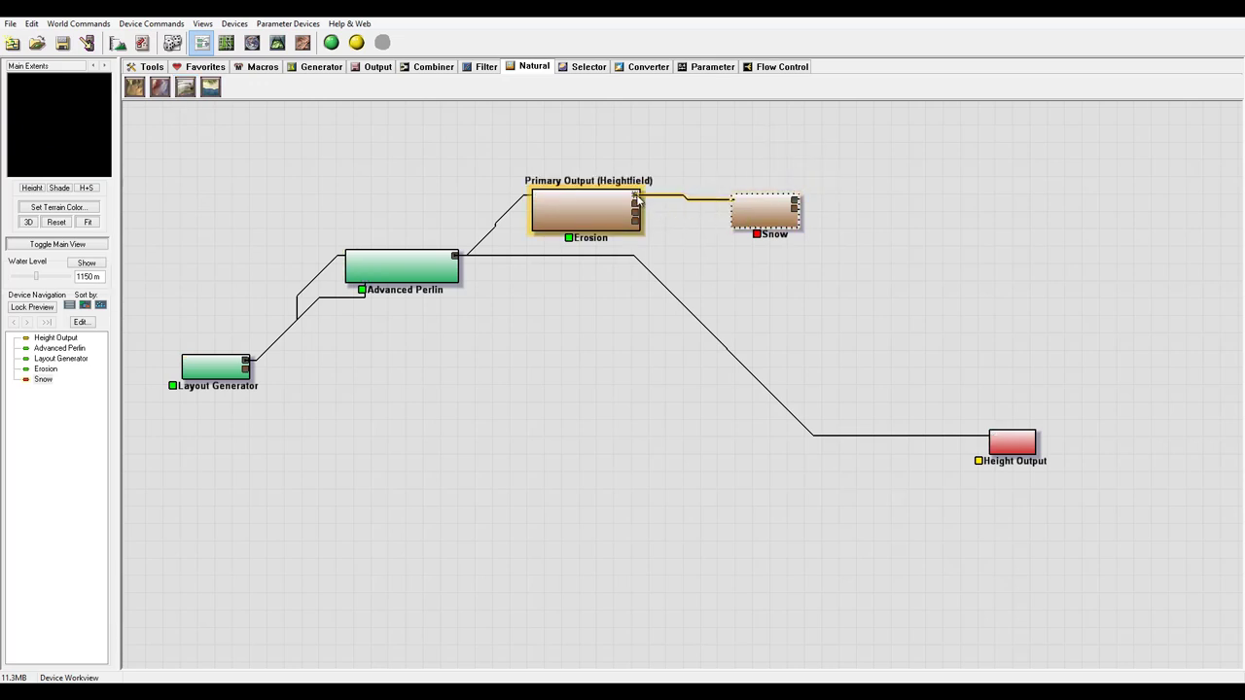
drag(635, 194, 749, 211)
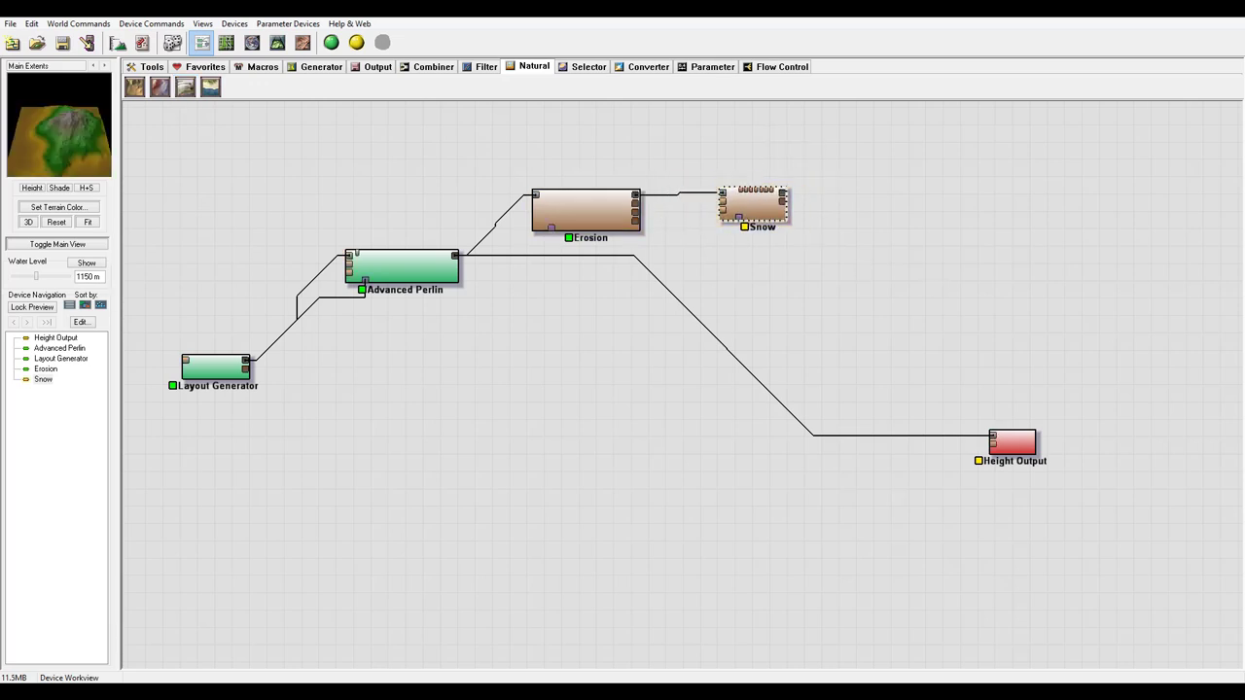
Step: Open the Snow device's properties and raise its intensity and snow amount
double_click(768, 220)
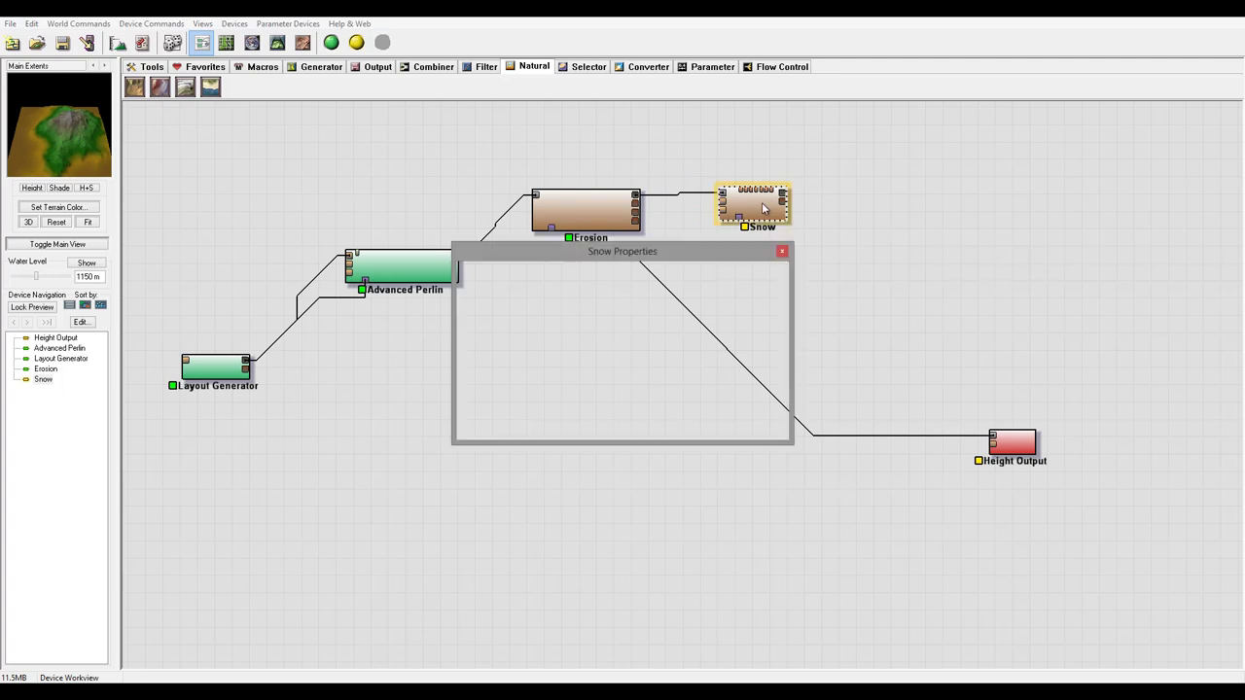
drag(699, 258, 897, 306)
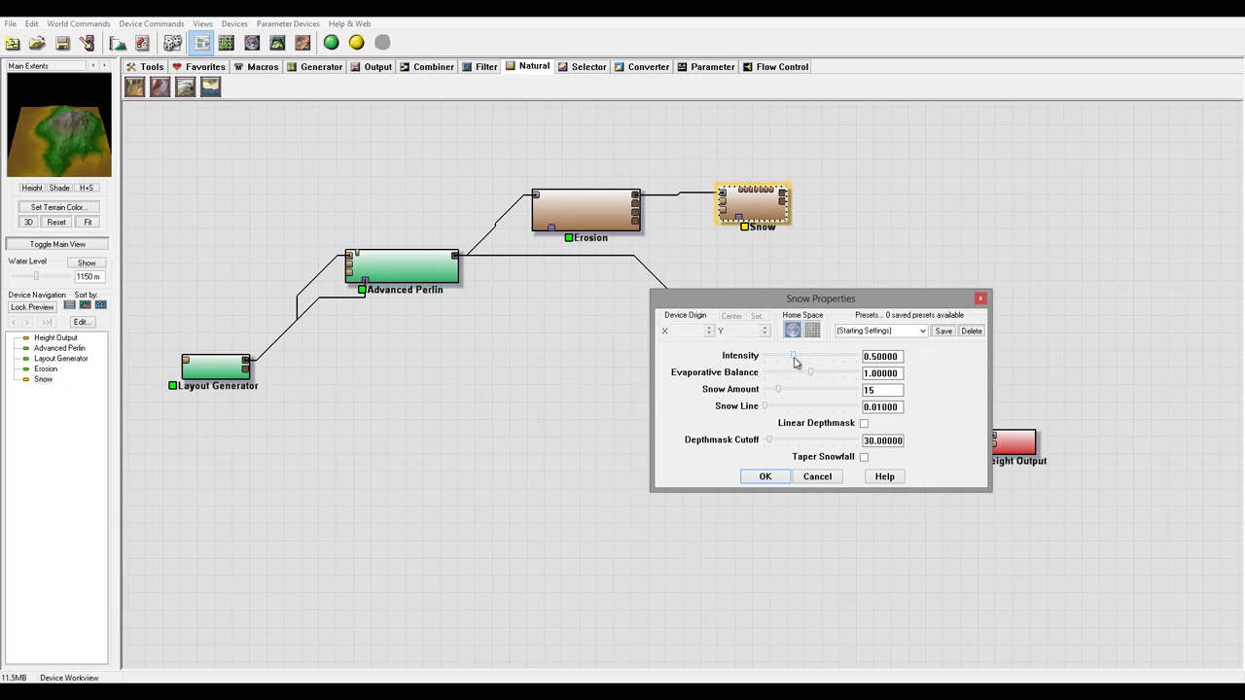
drag(794, 361, 820, 361)
drag(779, 394, 806, 393)
Step: Raise the Snow device's snow line slightly, increase its depthmask cutoff, and accept the settings
click(773, 406)
click(784, 443)
click(827, 435)
drag(796, 443, 807, 447)
scroll(837, 377, down, 2)
click(765, 477)
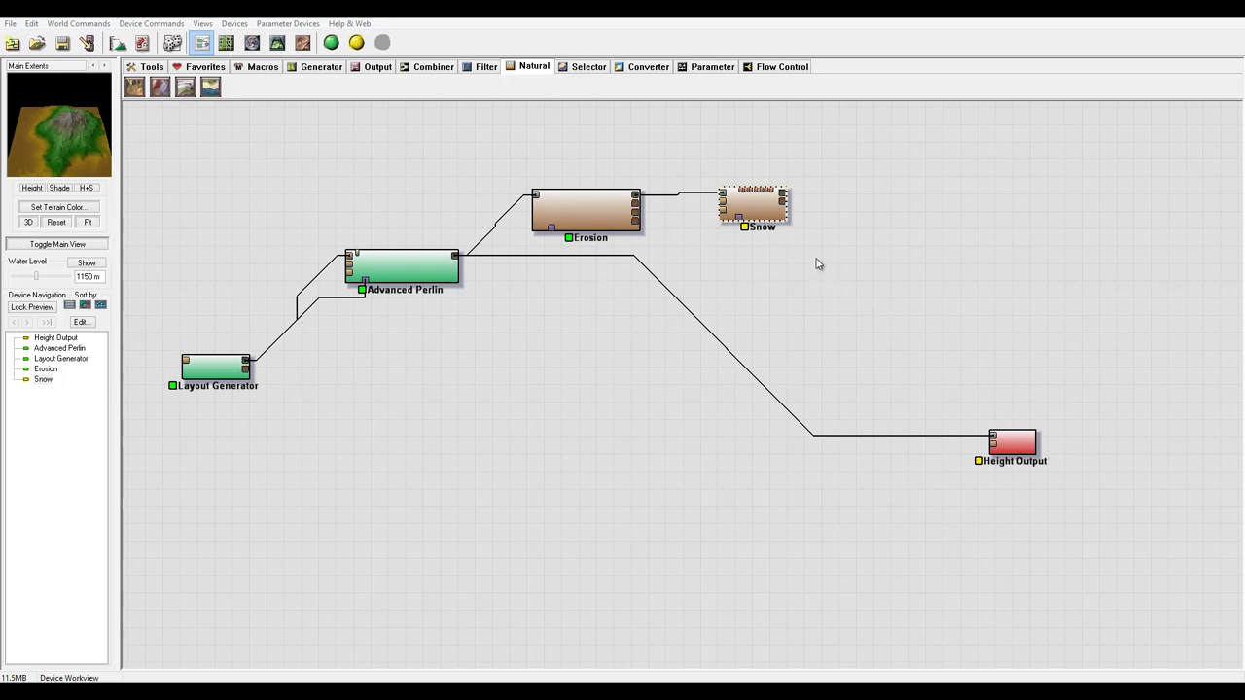
Step: Load the Basic Coverage macro from the library's Surface Maps group and place it next to the Snow device
right_drag(804, 247, 751, 341)
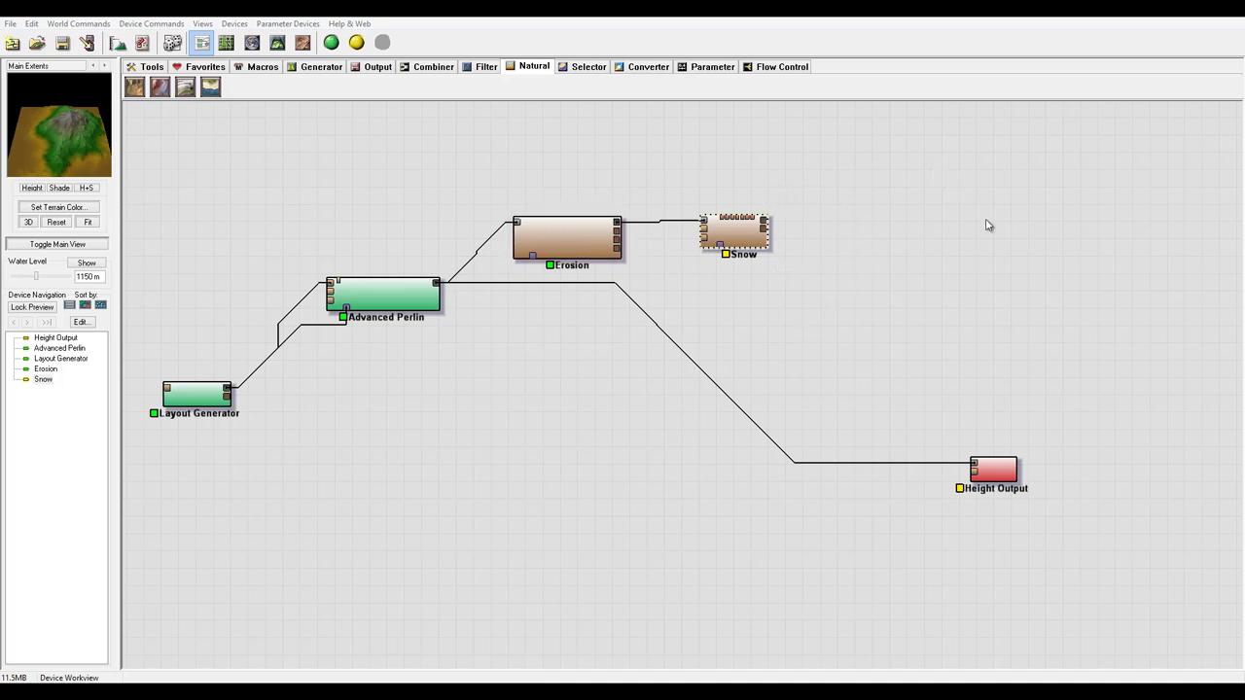
click(264, 66)
click(136, 86)
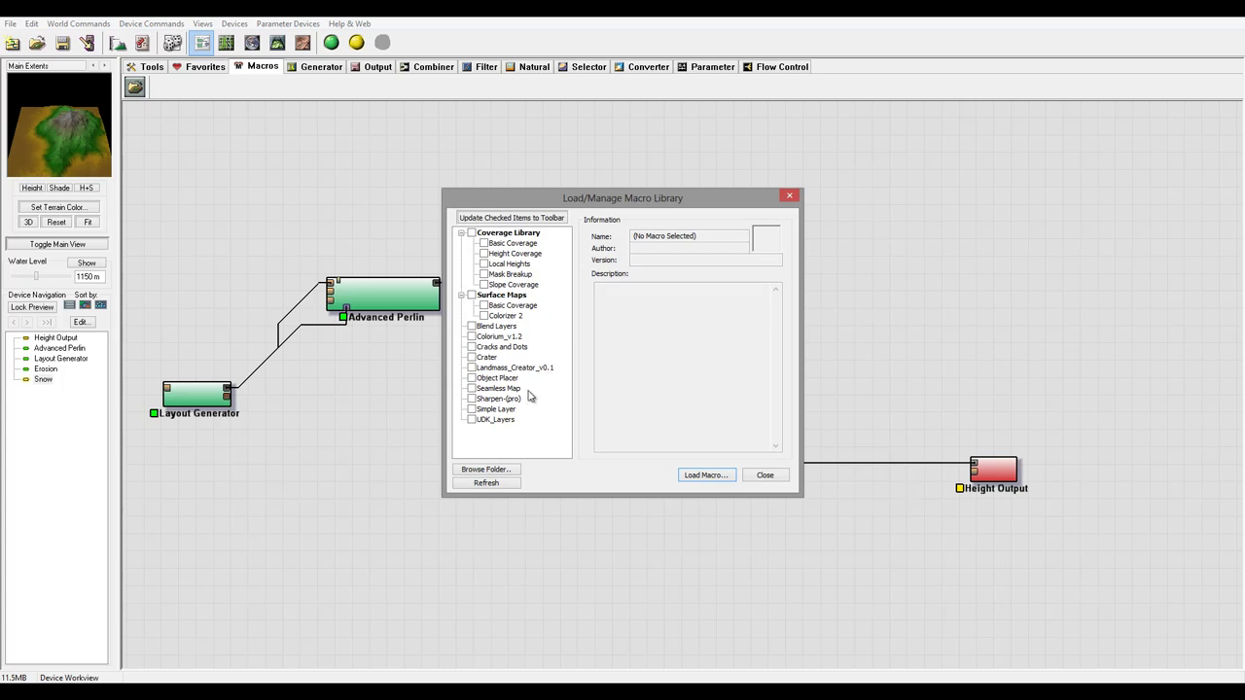
click(515, 306)
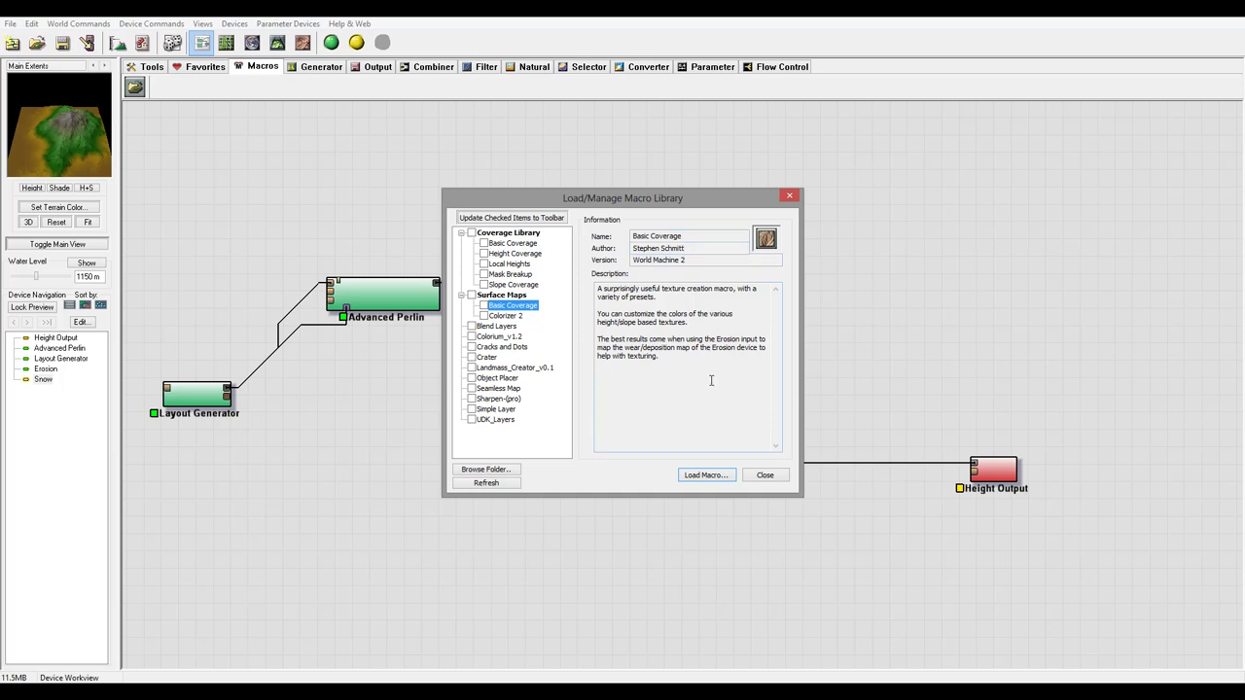
click(706, 475)
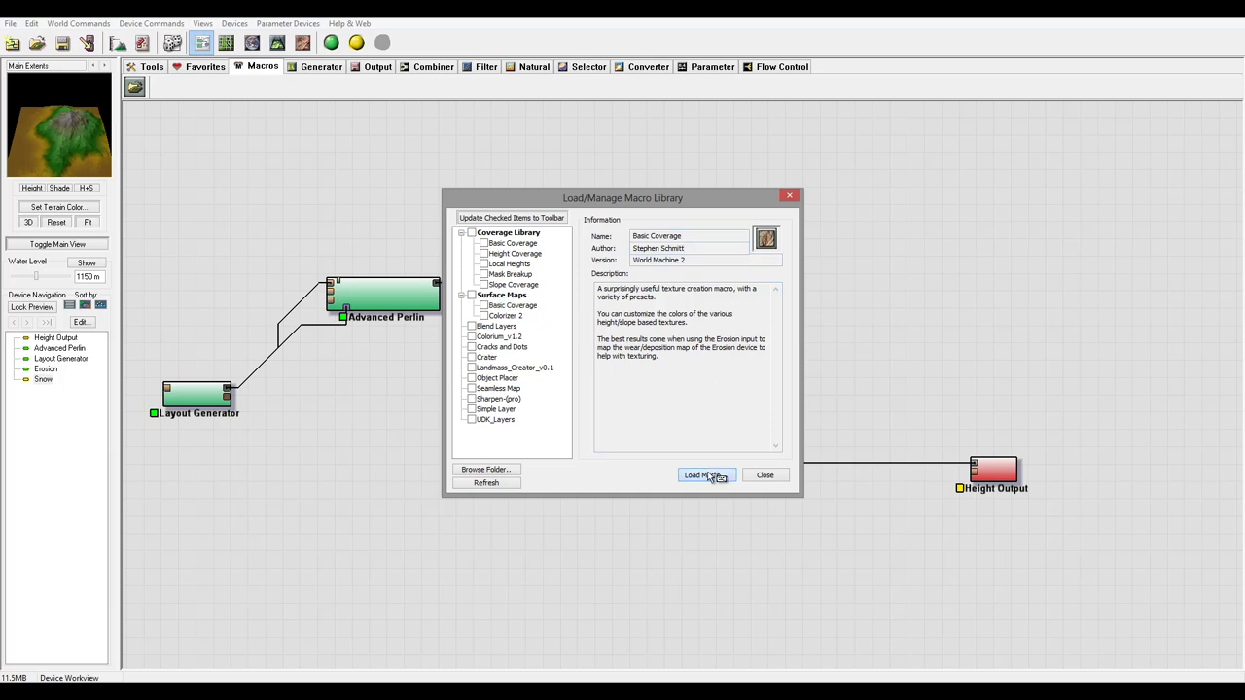
click(866, 211)
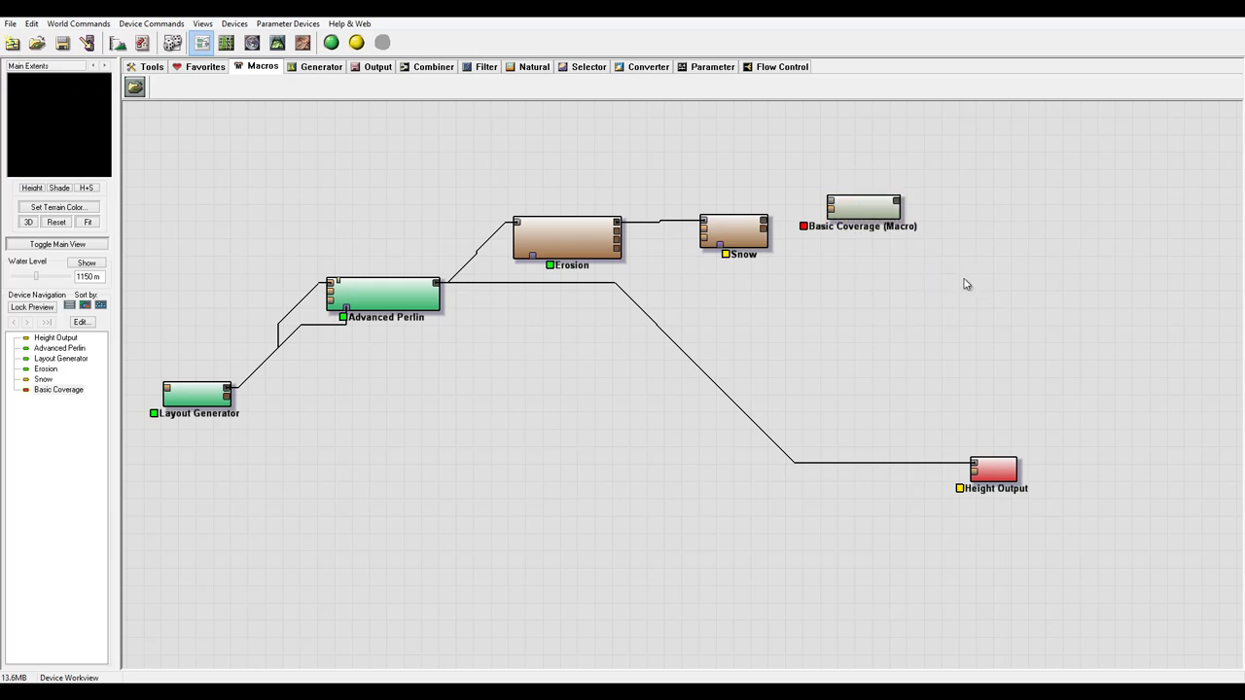
Step: Enter the Basic Coverage macro to examine its internal device network, and return to the top level
click(864, 211)
double_click(864, 210)
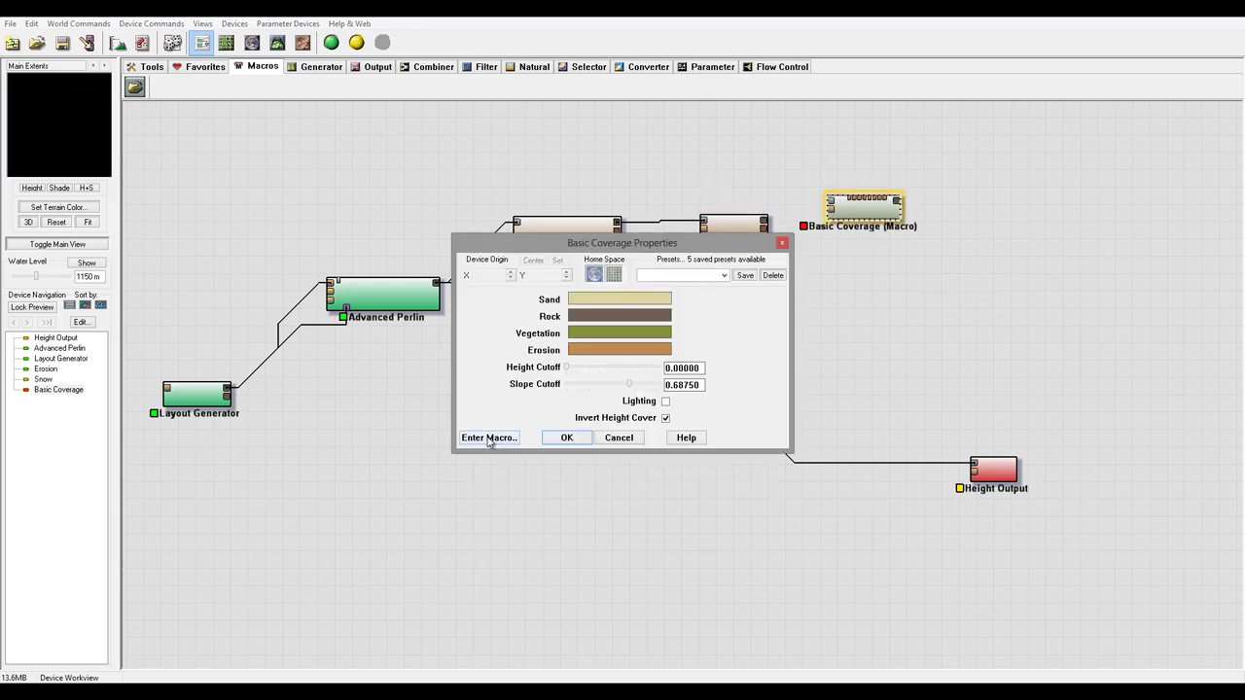
click(489, 438)
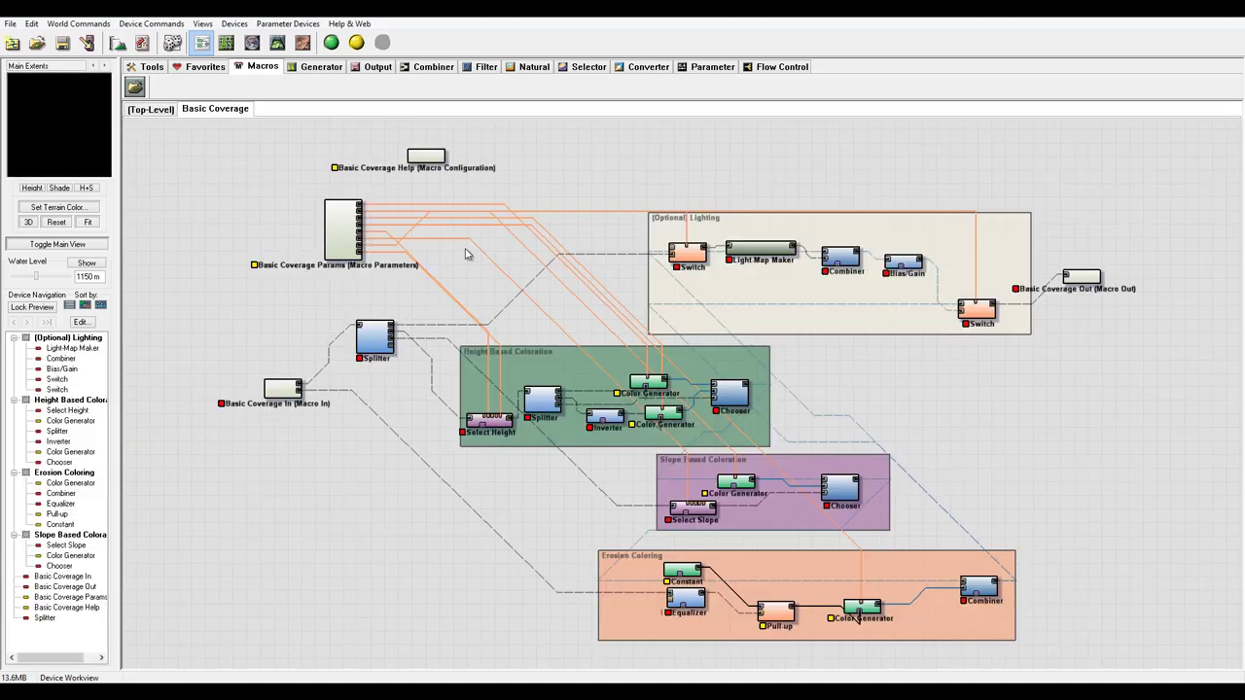
double_click(191, 148)
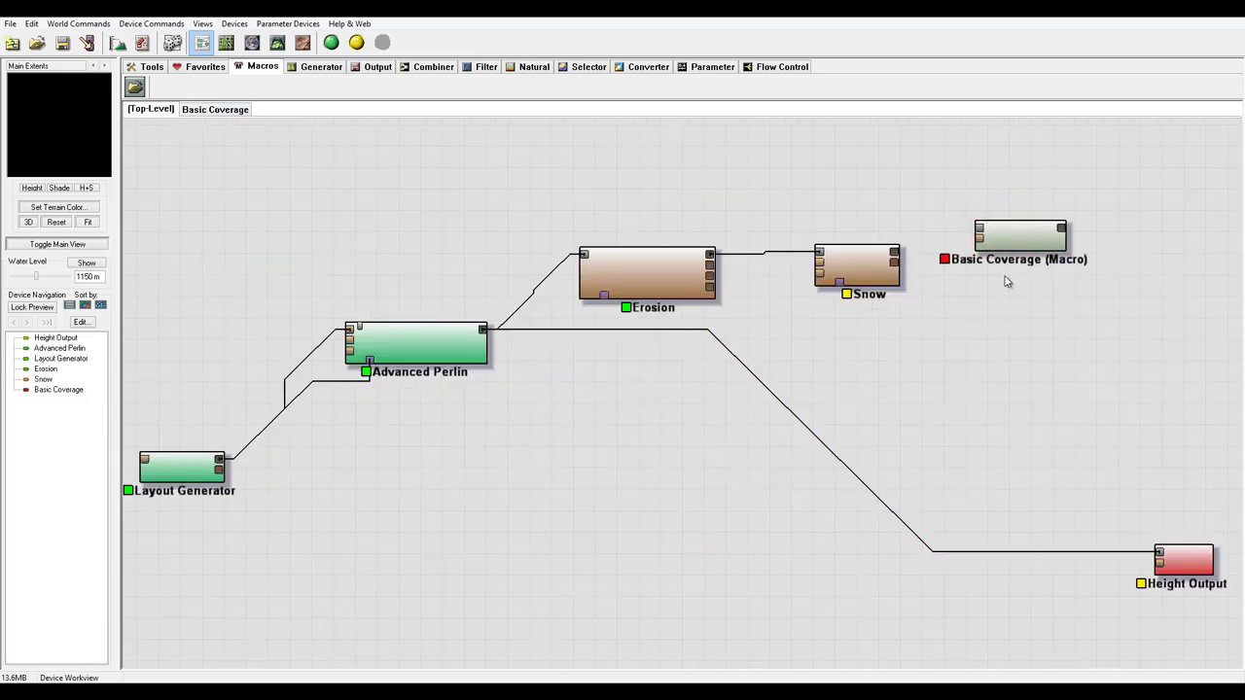
Step: Align the Basic Coverage macro with the Snow device and connect Snow's two outputs to the macro's two inputs
right_drag(1031, 321, 934, 334)
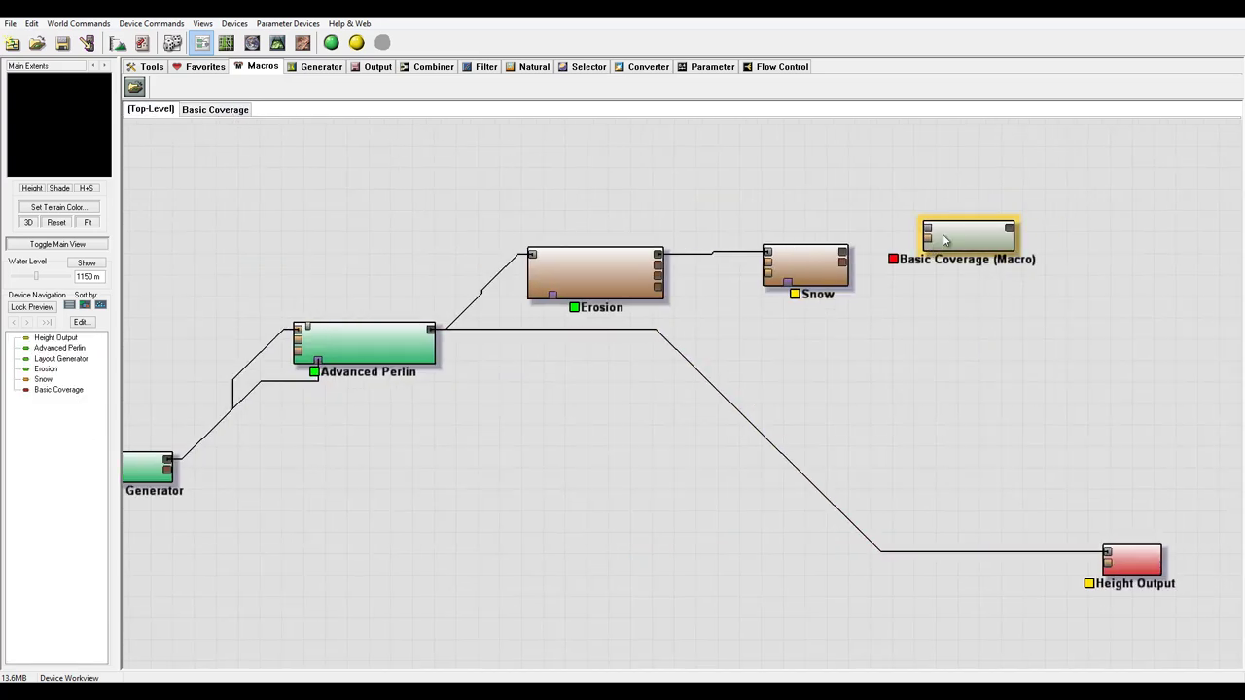
drag(943, 240, 929, 258)
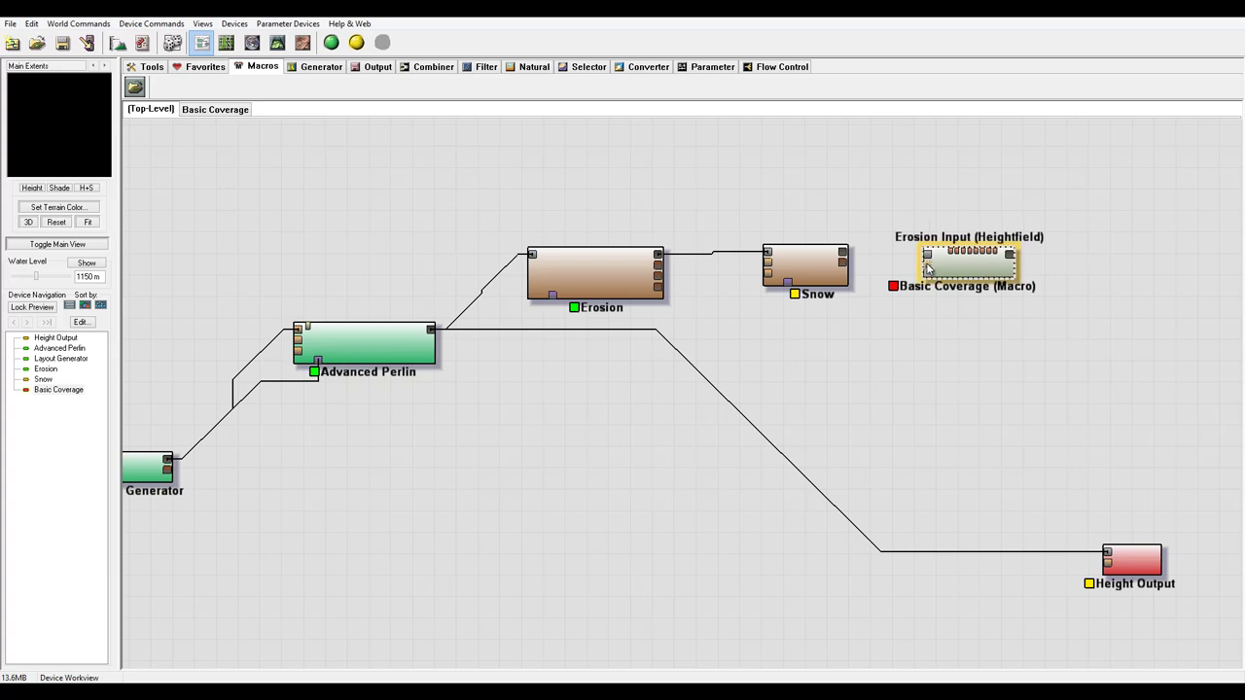
drag(928, 255, 971, 261)
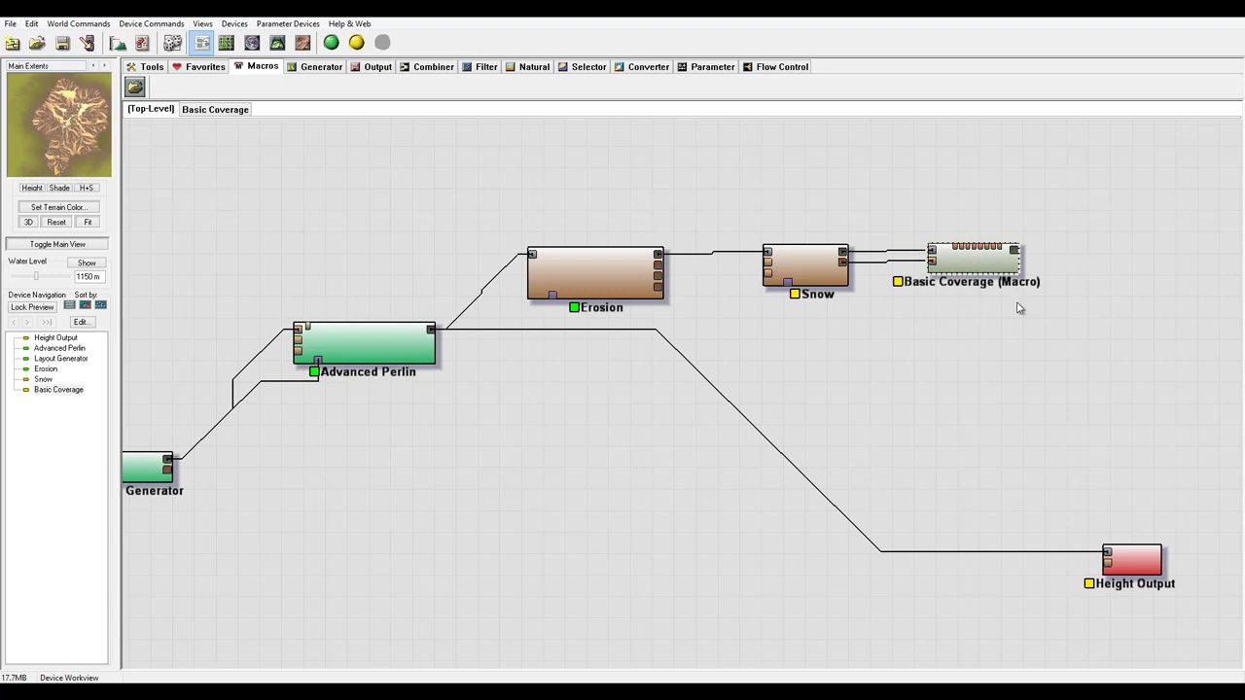
Step: Change Basic Coverage's Sand color to a neutral gray with red, green and blue at 121
double_click(1000, 258)
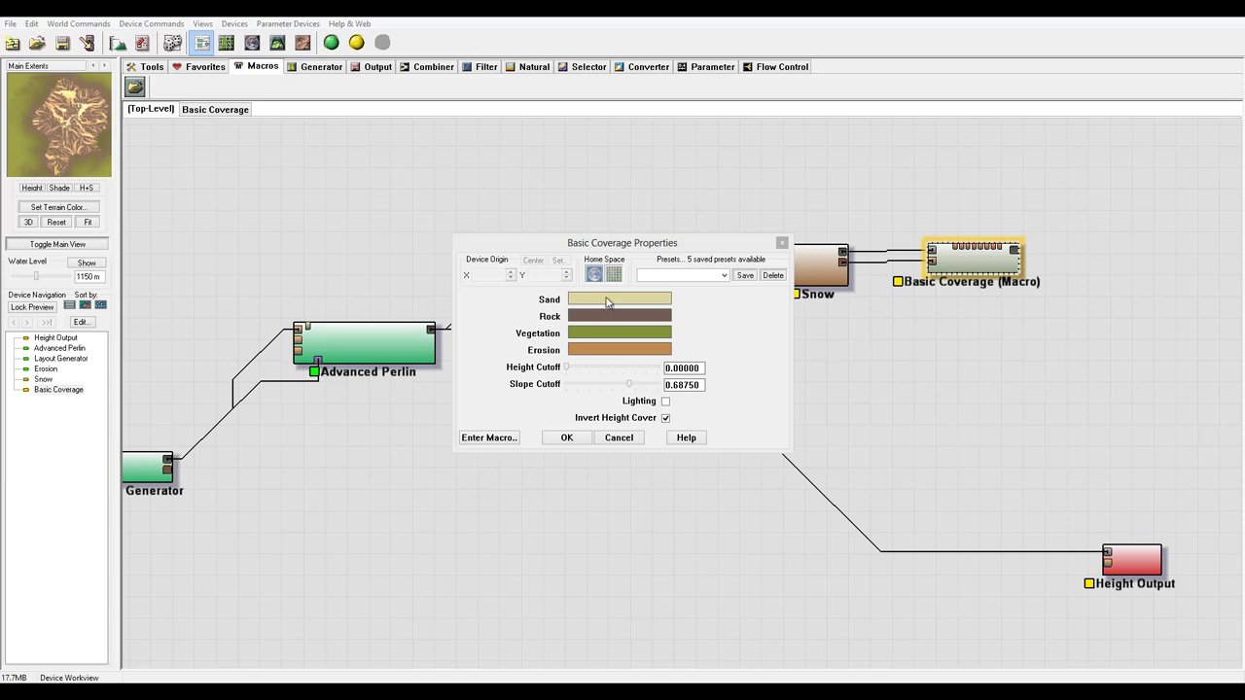
click(606, 300)
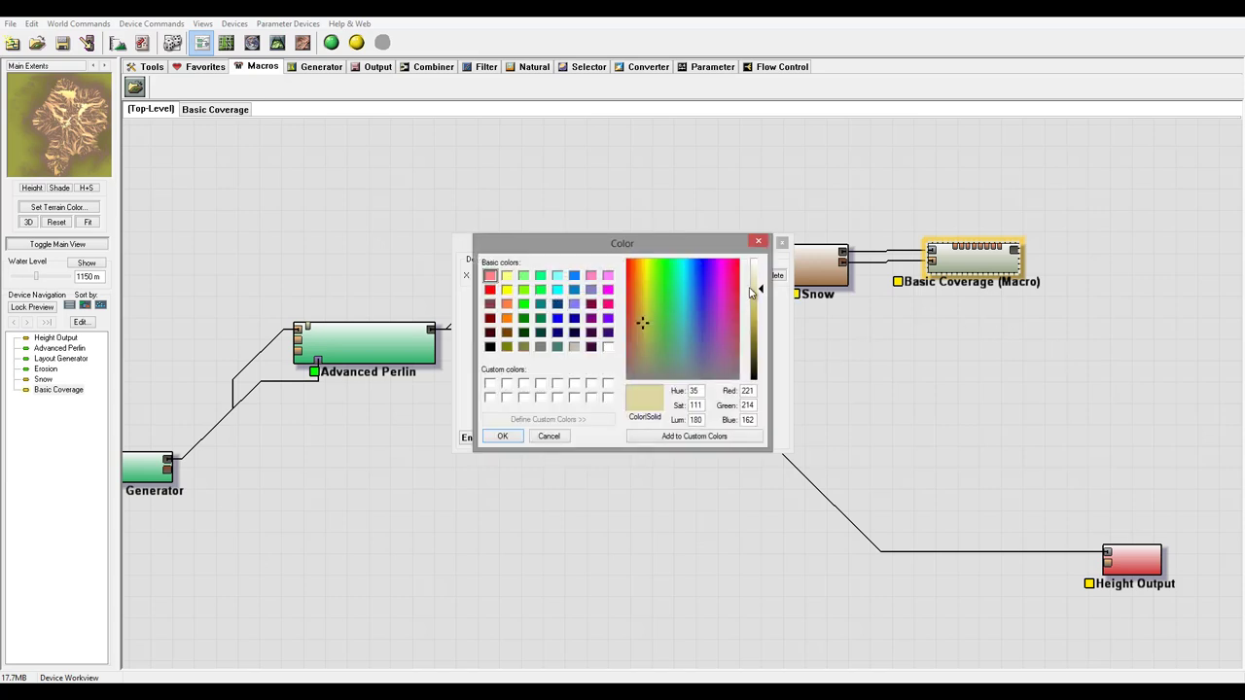
drag(649, 362, 634, 384)
drag(762, 297, 760, 329)
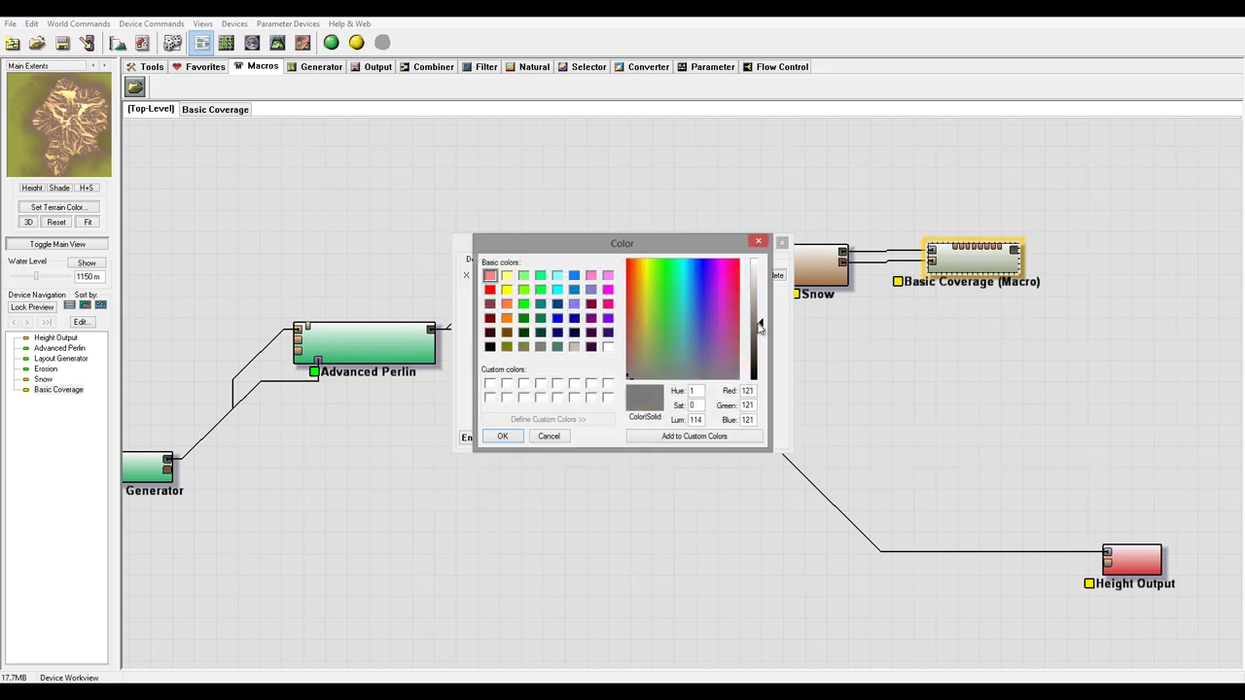
click(502, 436)
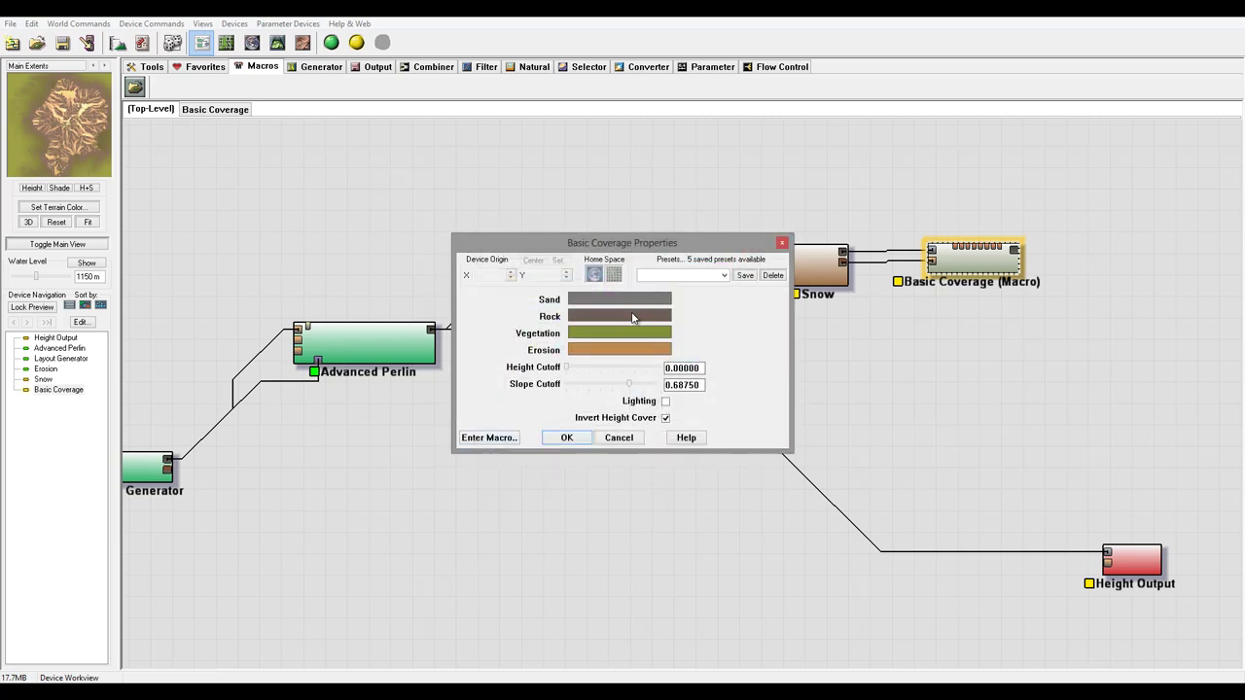
Step: Set Basic Coverage's Rock color to black and its Vegetation color to white
click(633, 317)
drag(678, 320, 633, 378)
drag(759, 373, 759, 382)
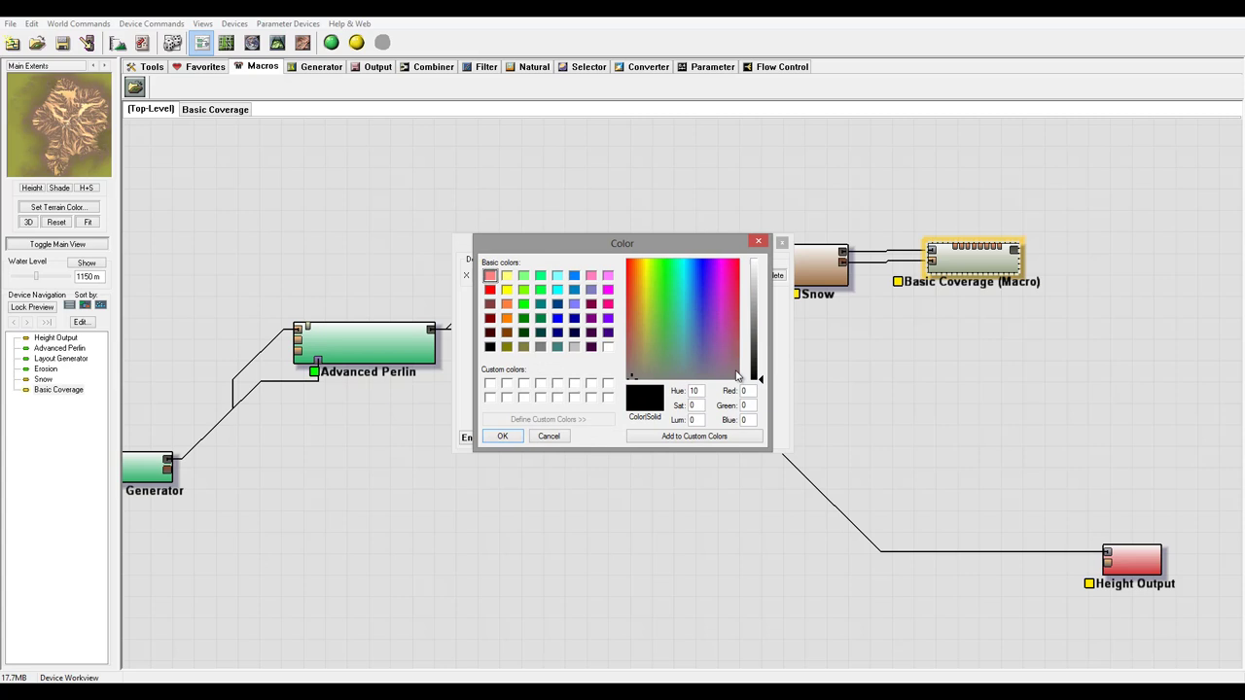
click(503, 437)
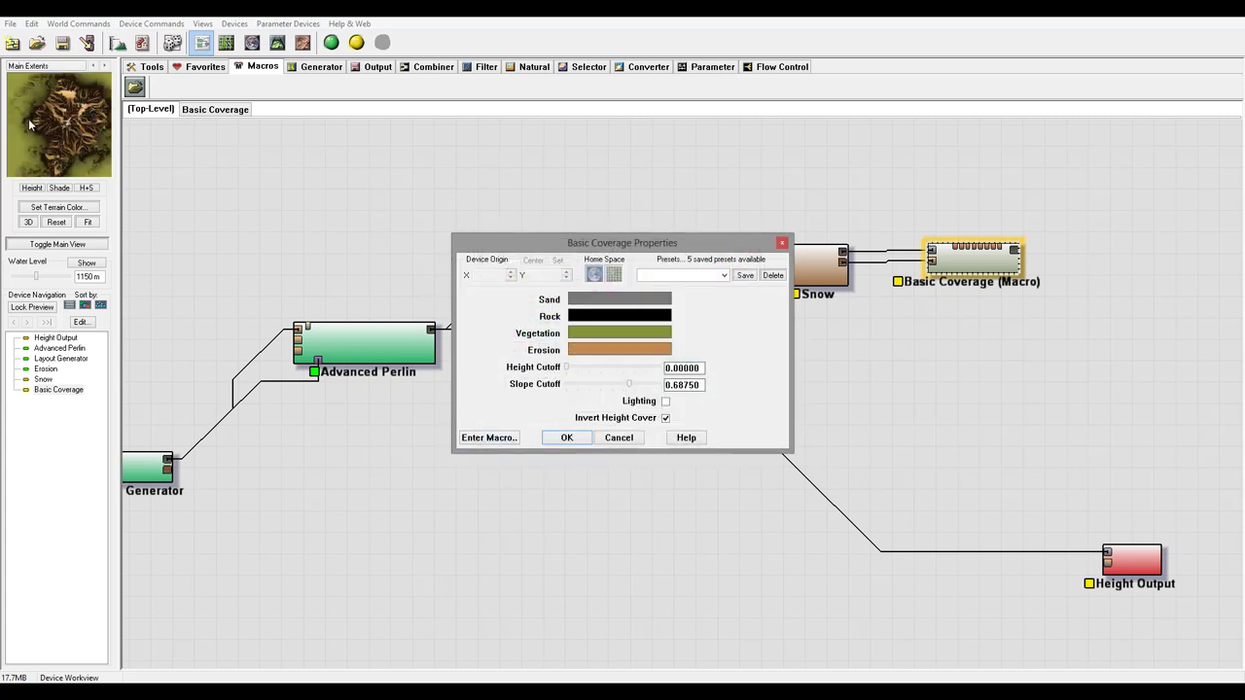
click(601, 335)
drag(761, 319, 764, 263)
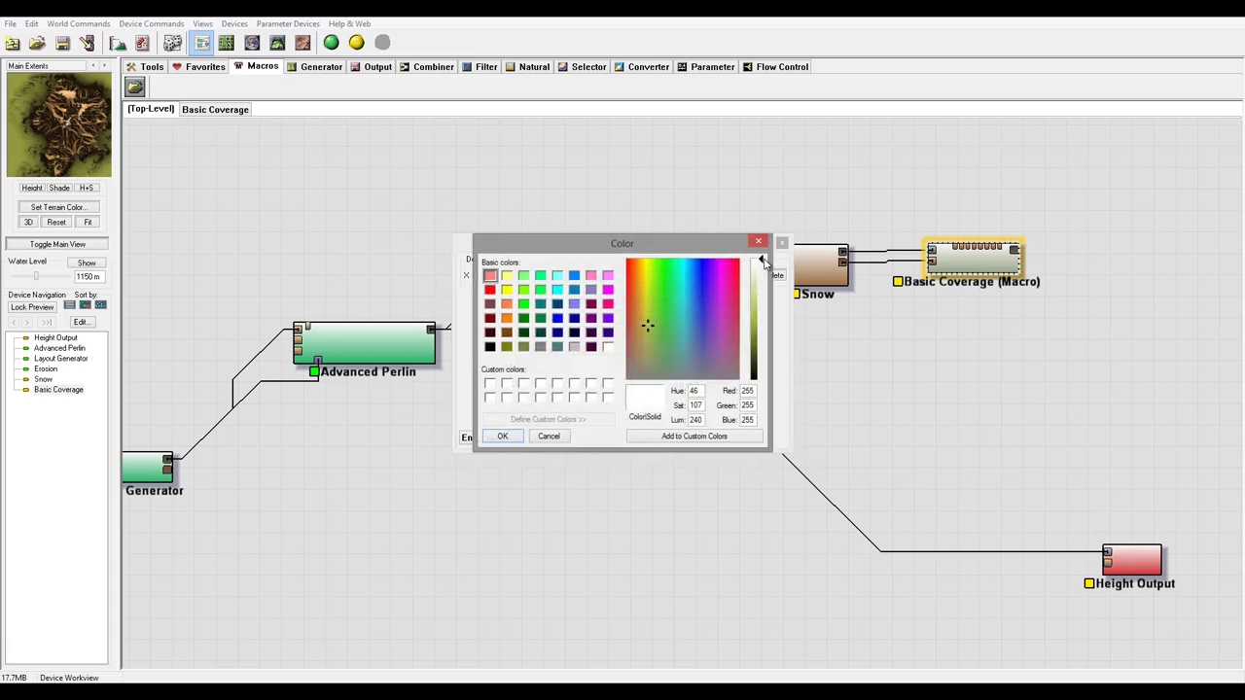
click(503, 437)
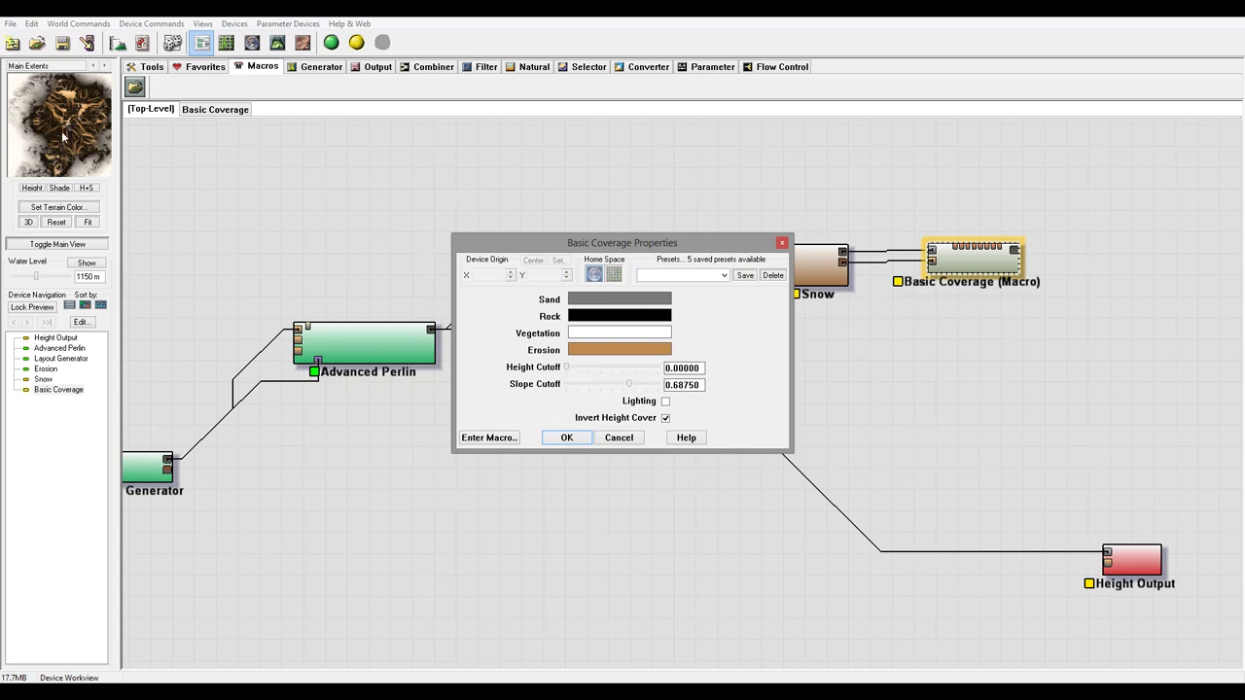
Step: Change Basic Coverage's Erosion color to a neutral gray with red, green and blue at 155, and accept the macro's properties
click(599, 350)
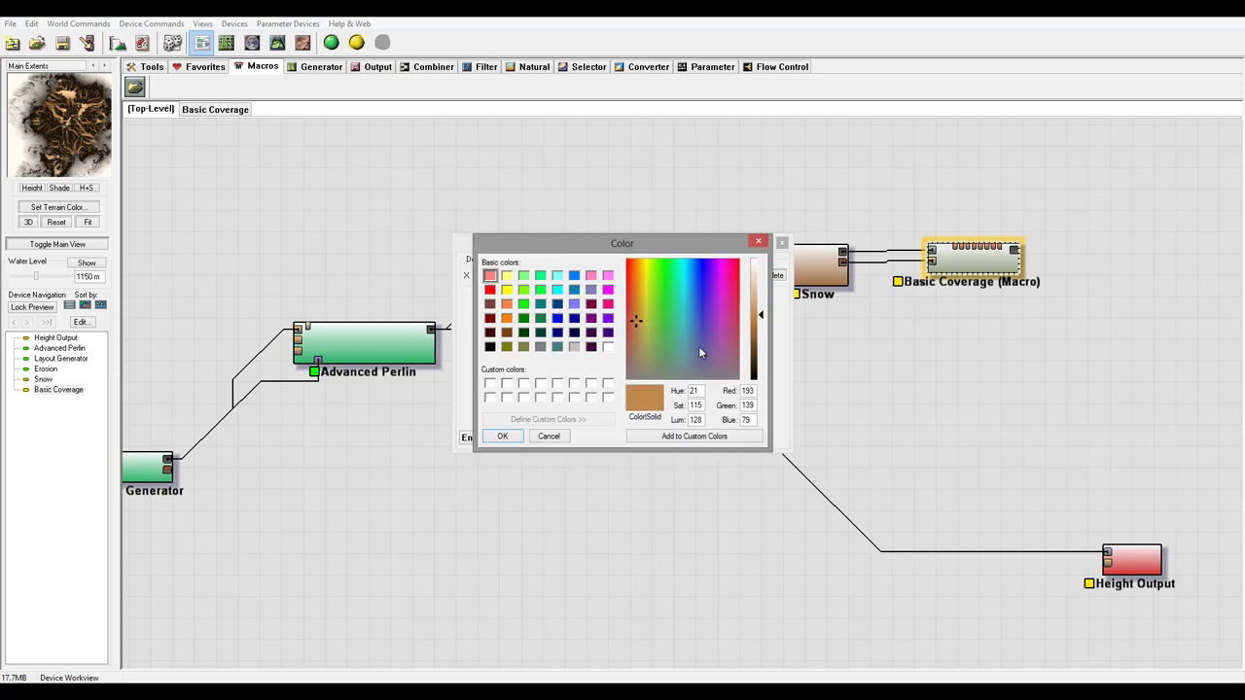
drag(749, 302, 762, 268)
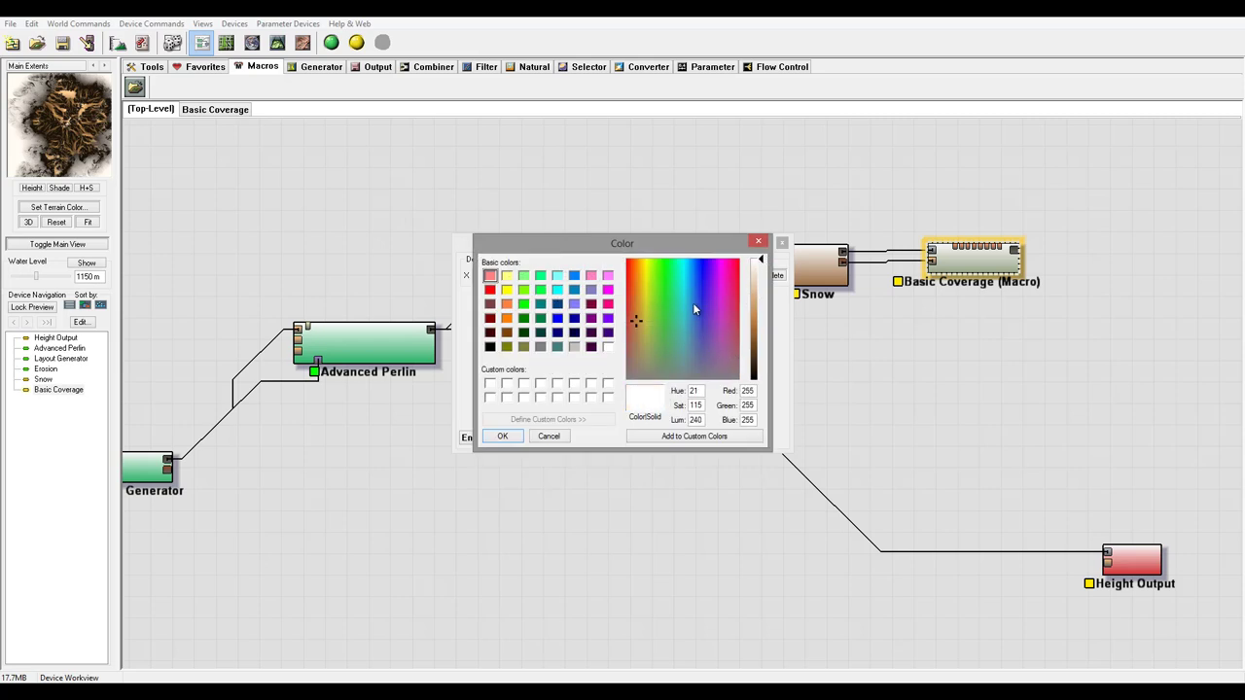
click(642, 379)
drag(757, 313, 761, 331)
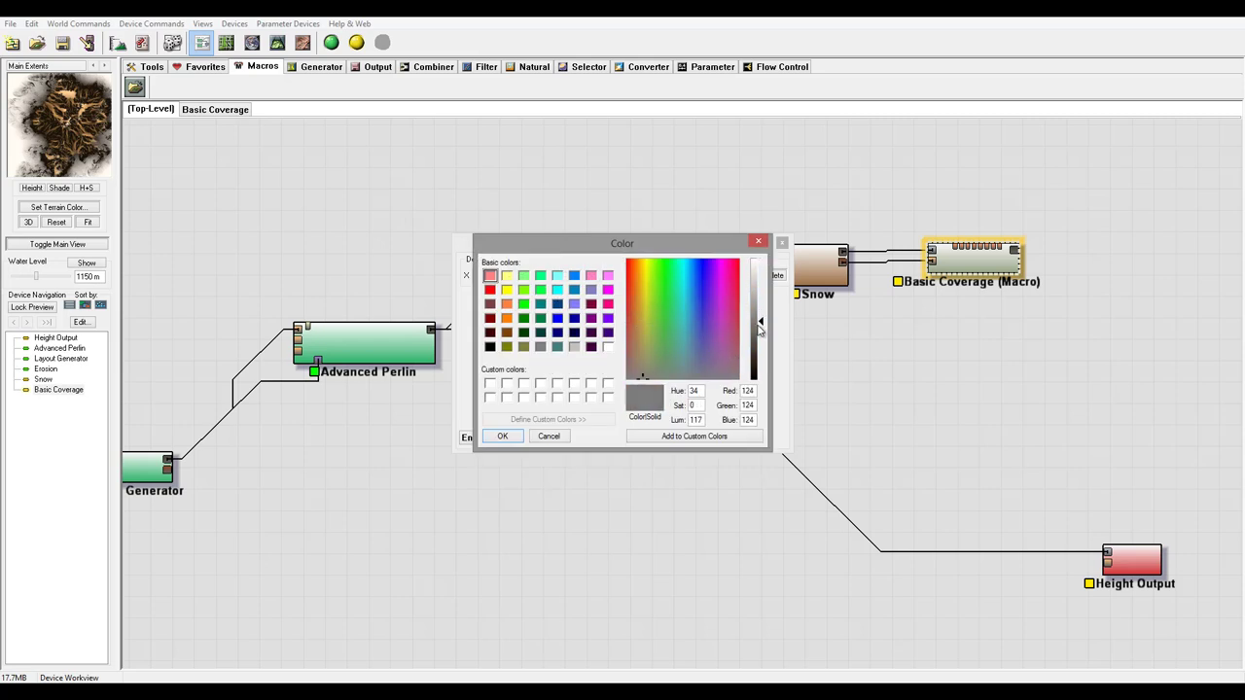
click(510, 436)
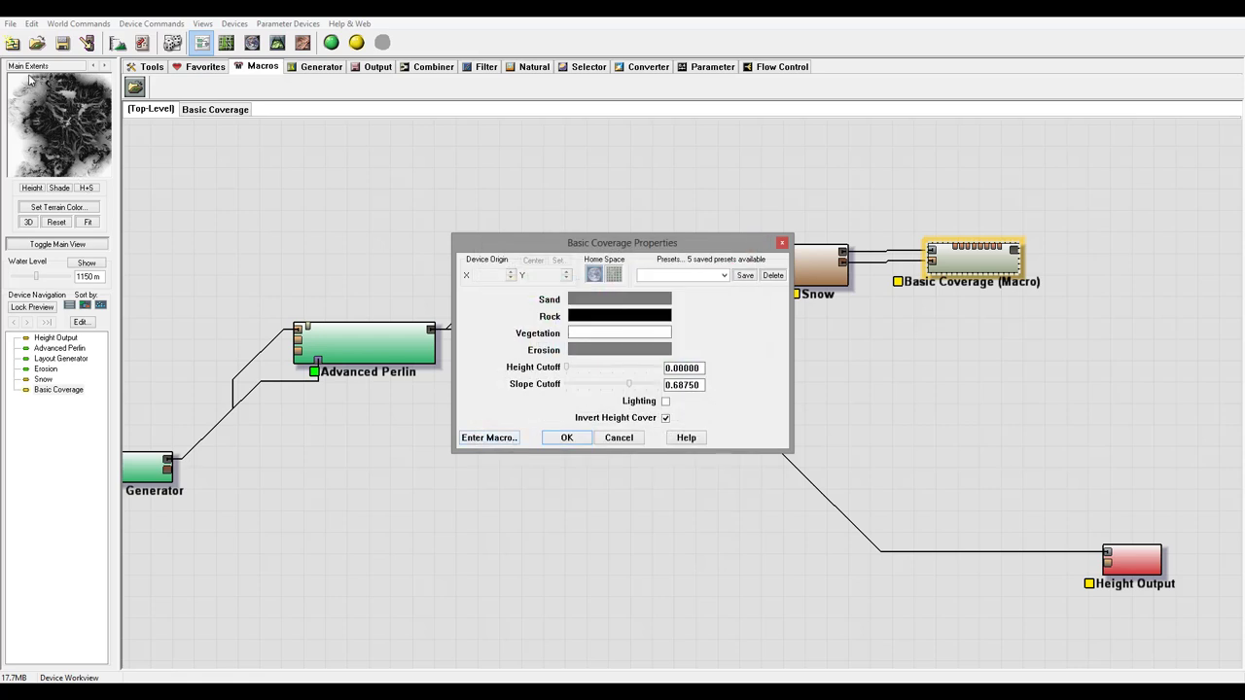
click(595, 352)
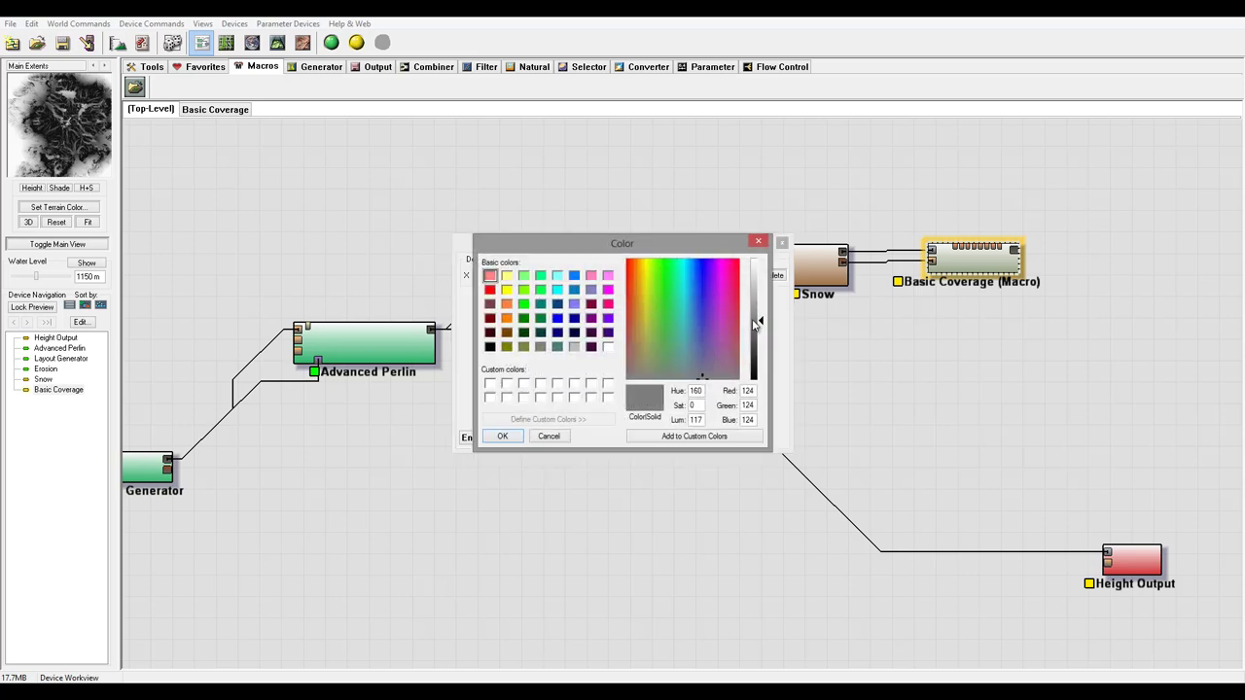
drag(760, 322, 760, 315)
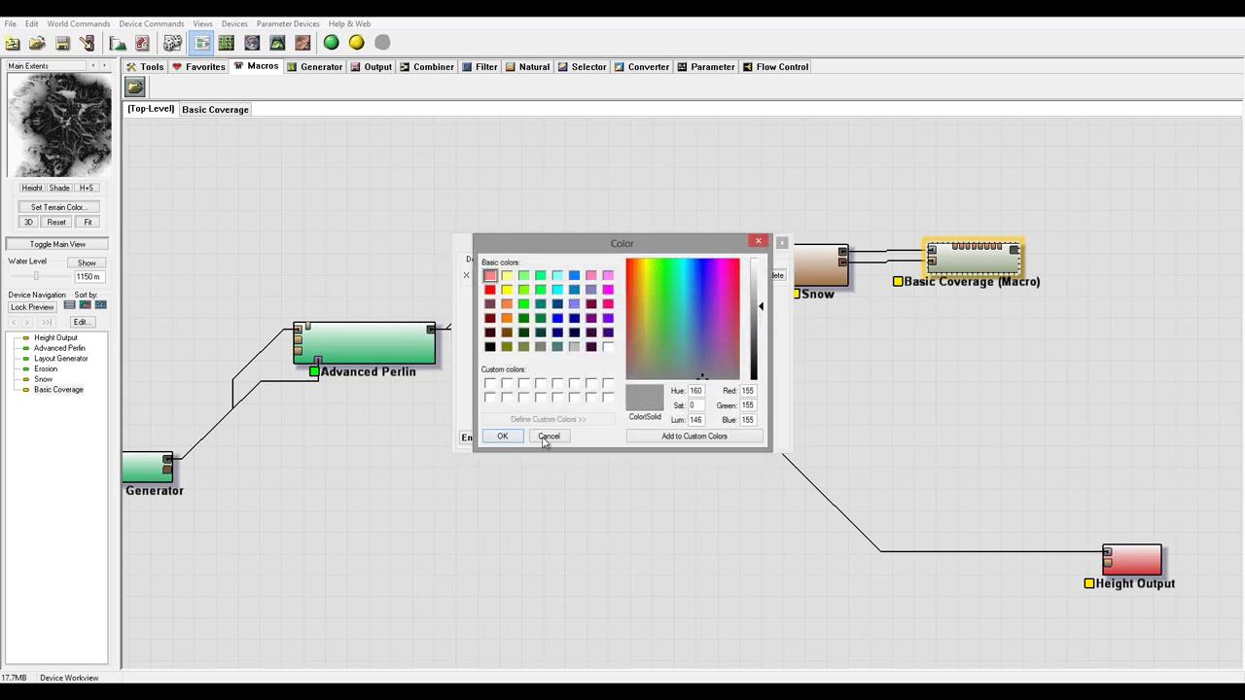
click(503, 436)
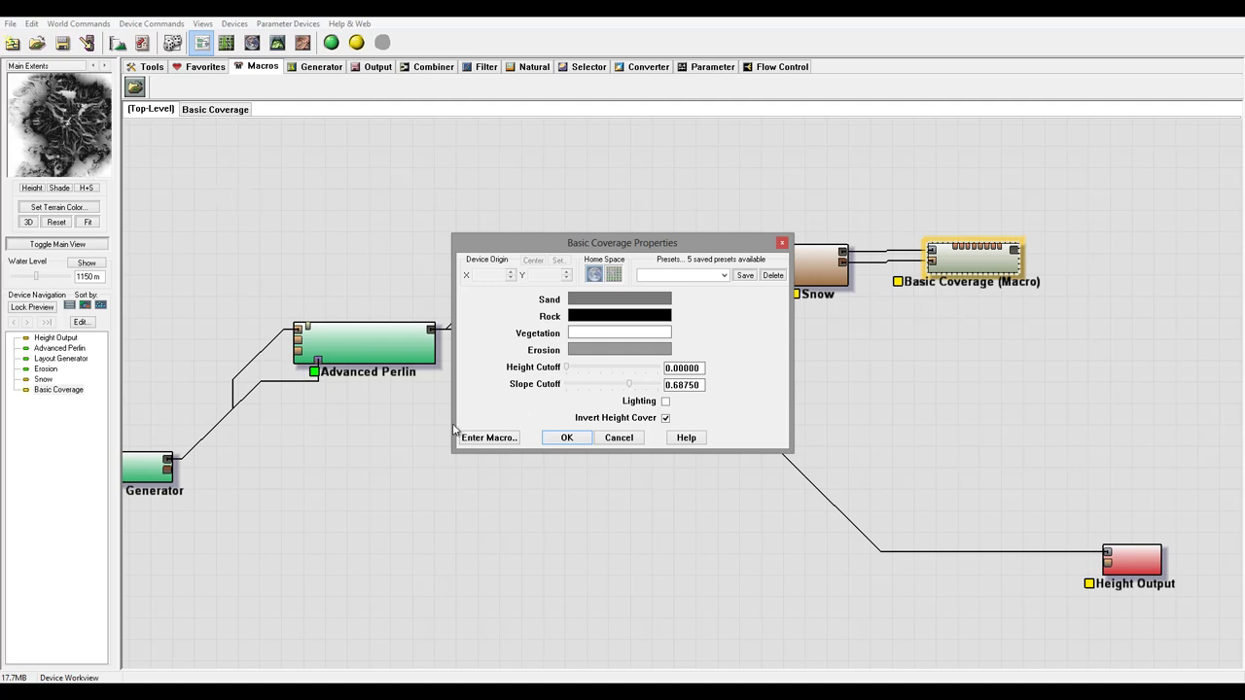
click(567, 440)
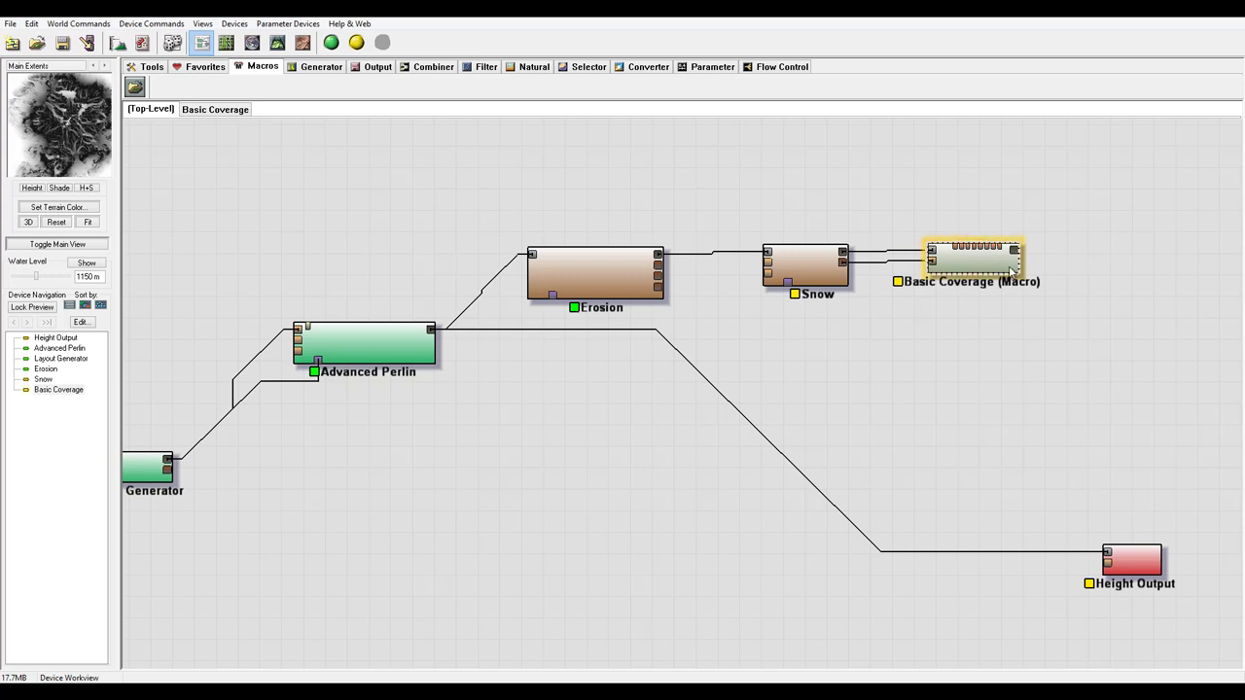
Step: Straighten Basic Coverage's alignment with Snow, then add a Bitmap Output device beside the macro and connect the macro's output to it
right_drag(996, 311, 886, 311)
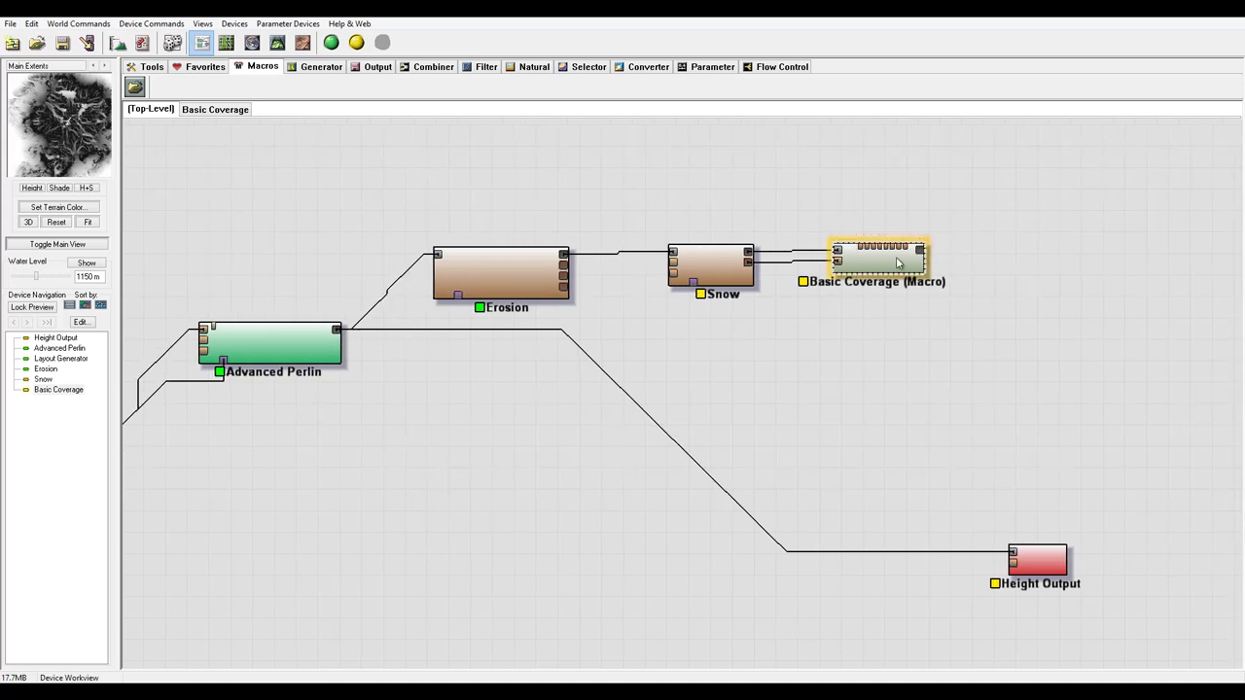
drag(903, 265, 910, 266)
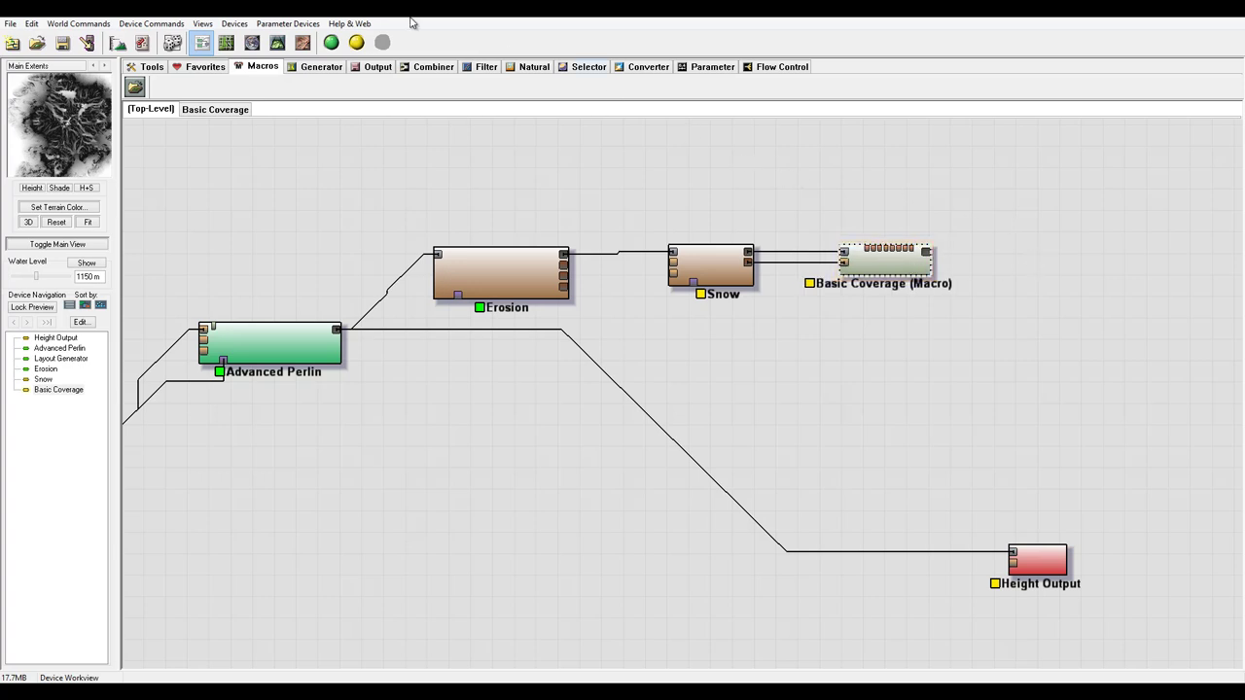
click(377, 66)
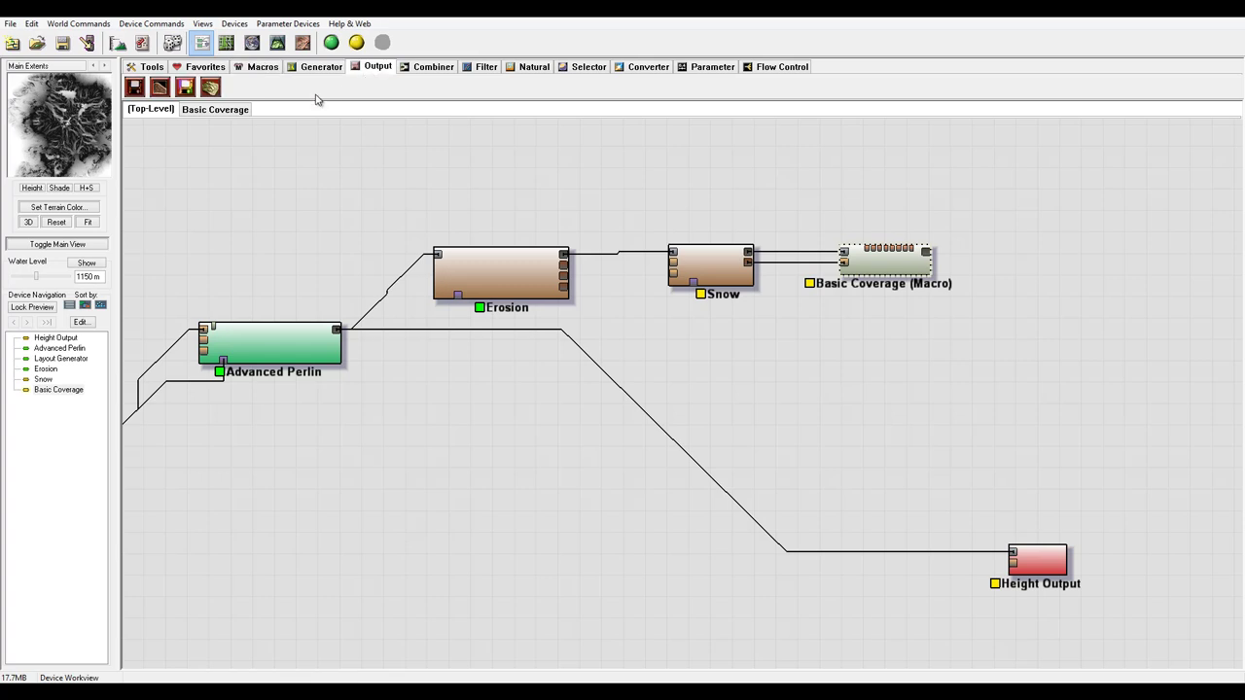
click(185, 88)
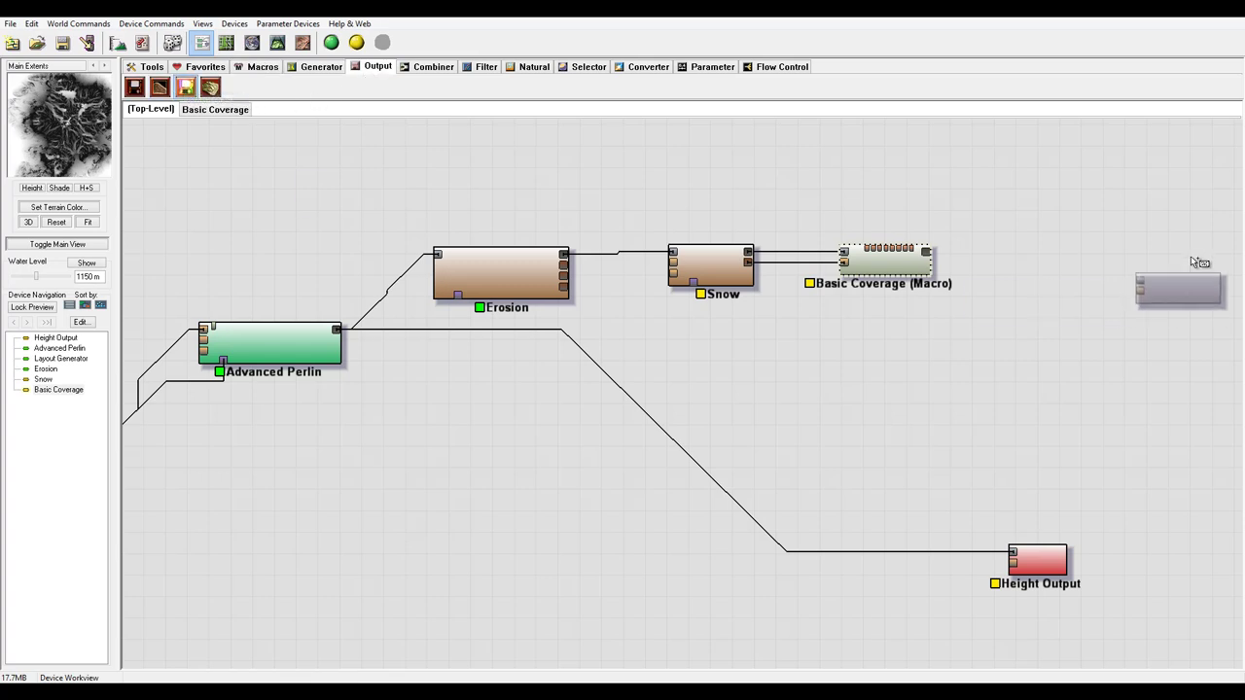
click(1099, 258)
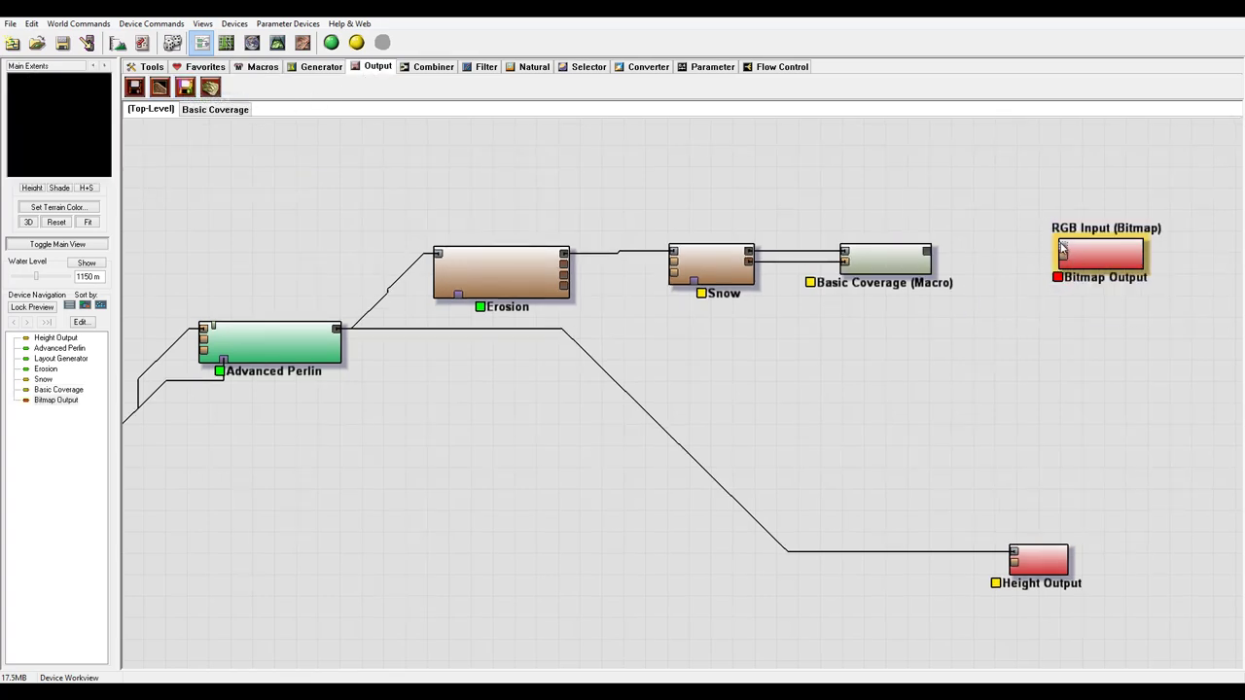
drag(1064, 244, 927, 252)
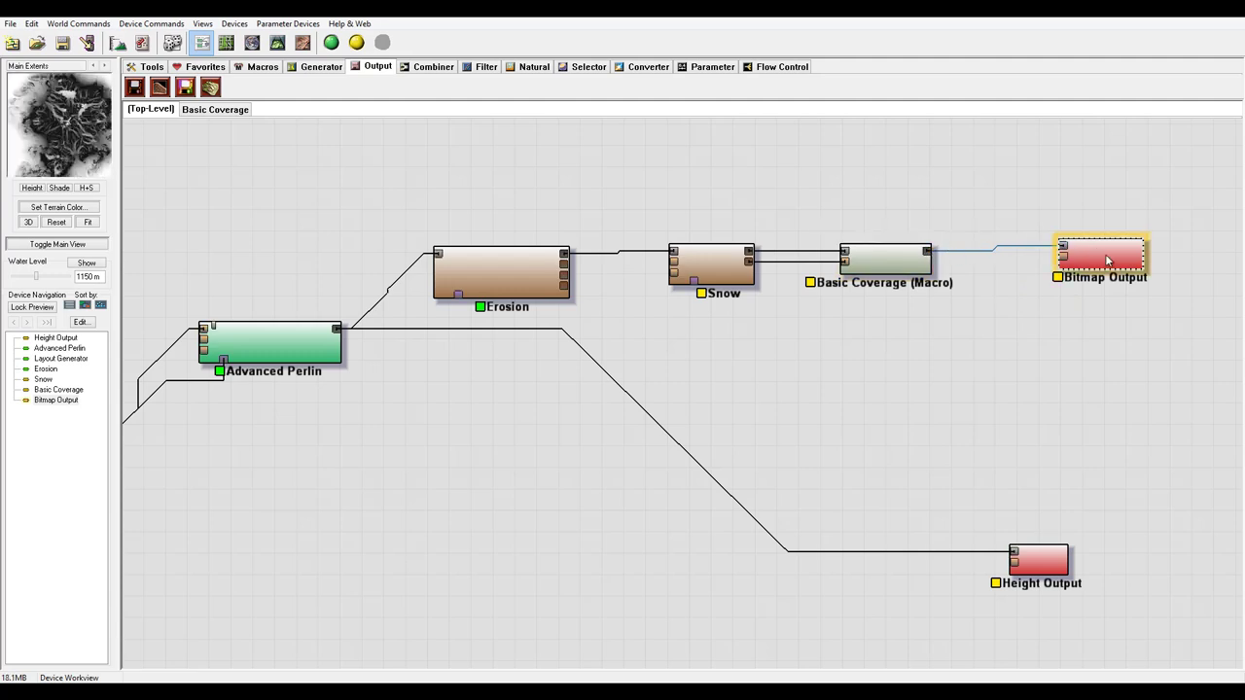
Step: Set the Bitmap Output's format to TIFF (16bits/channel), rename its file after the basic coverage, and align the device with the macro
double_click(1107, 260)
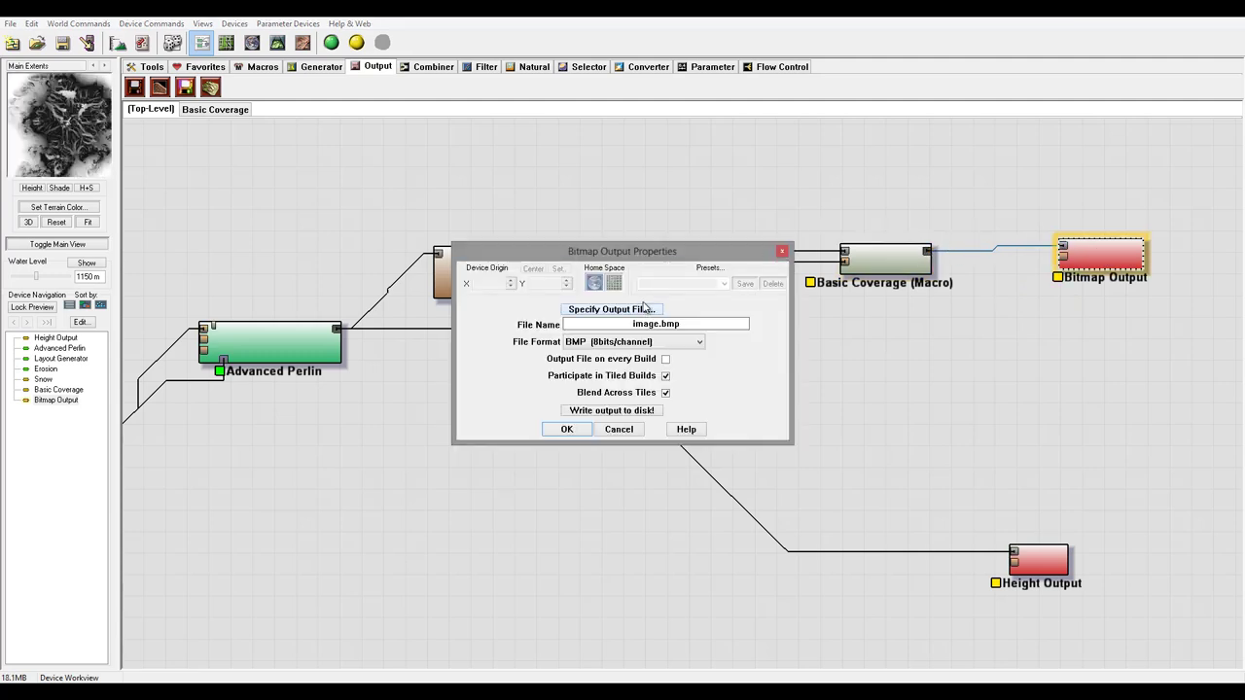
click(681, 342)
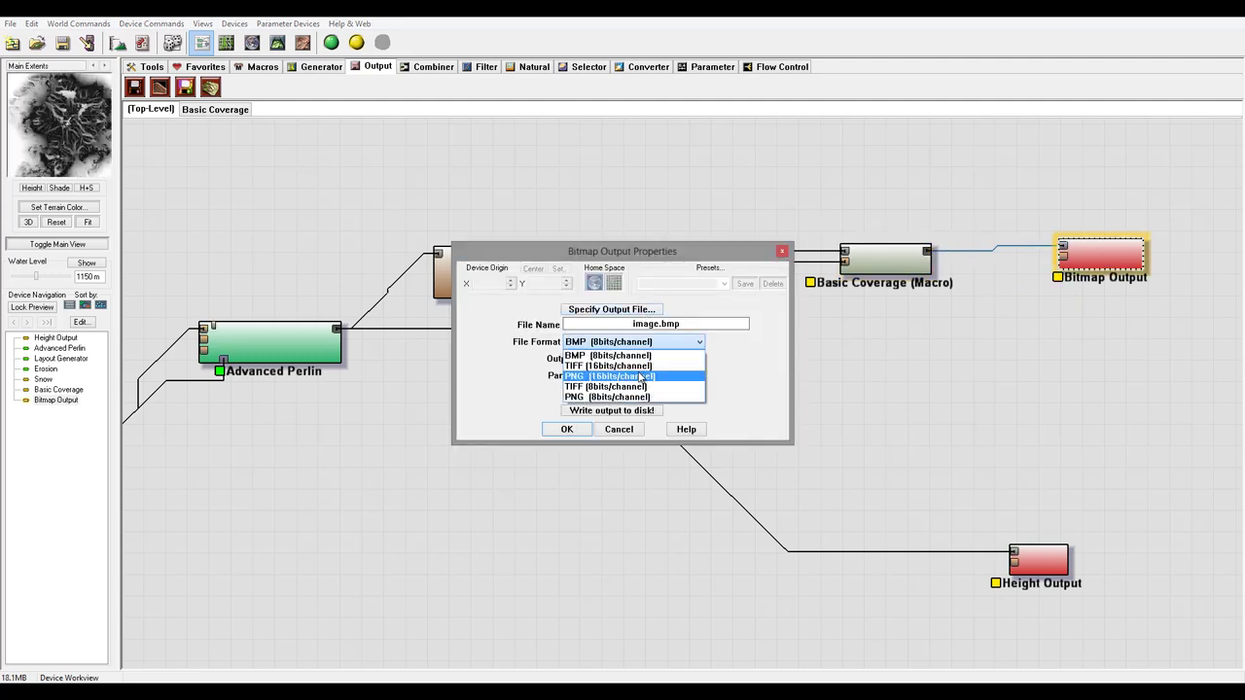
click(622, 366)
drag(668, 323, 530, 317)
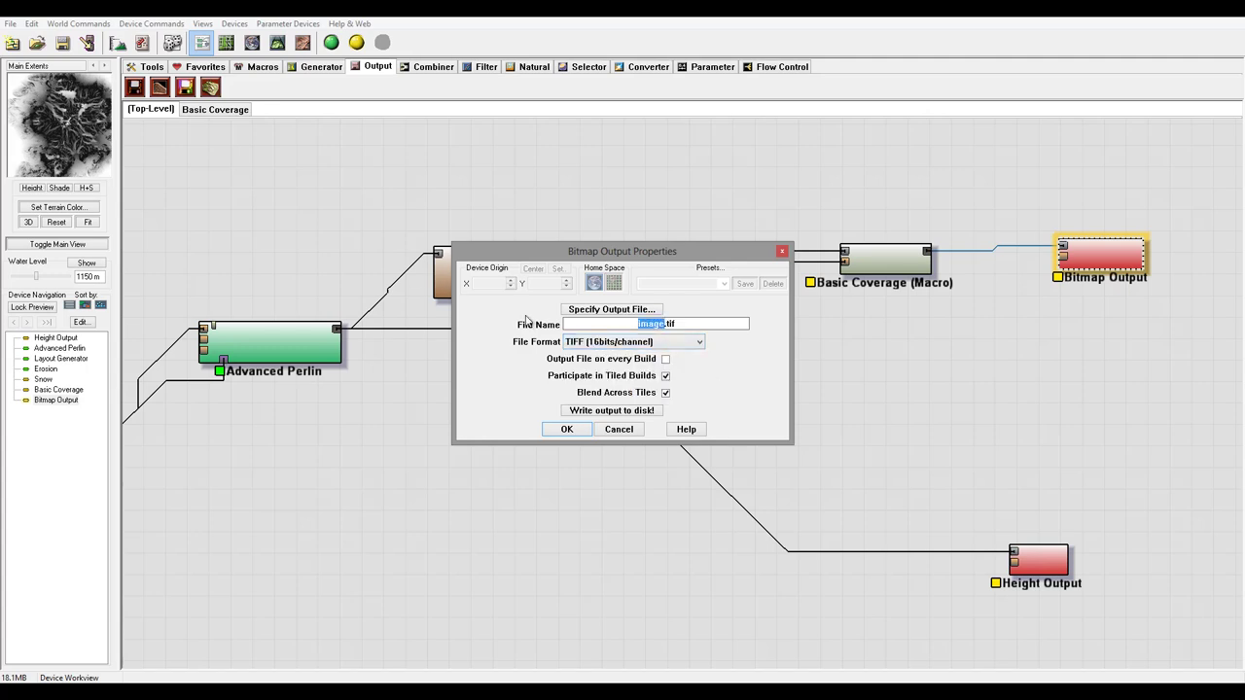
text(sic )
text(Cover)
click(566, 429)
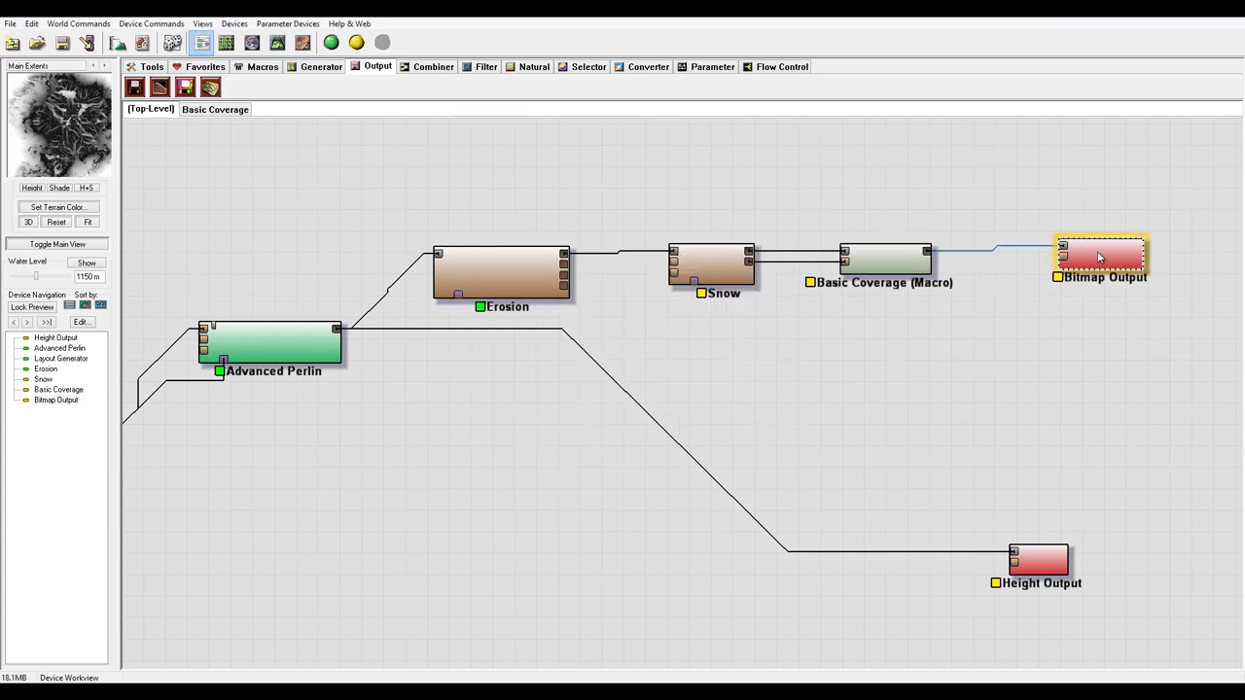
drag(1099, 257, 1100, 261)
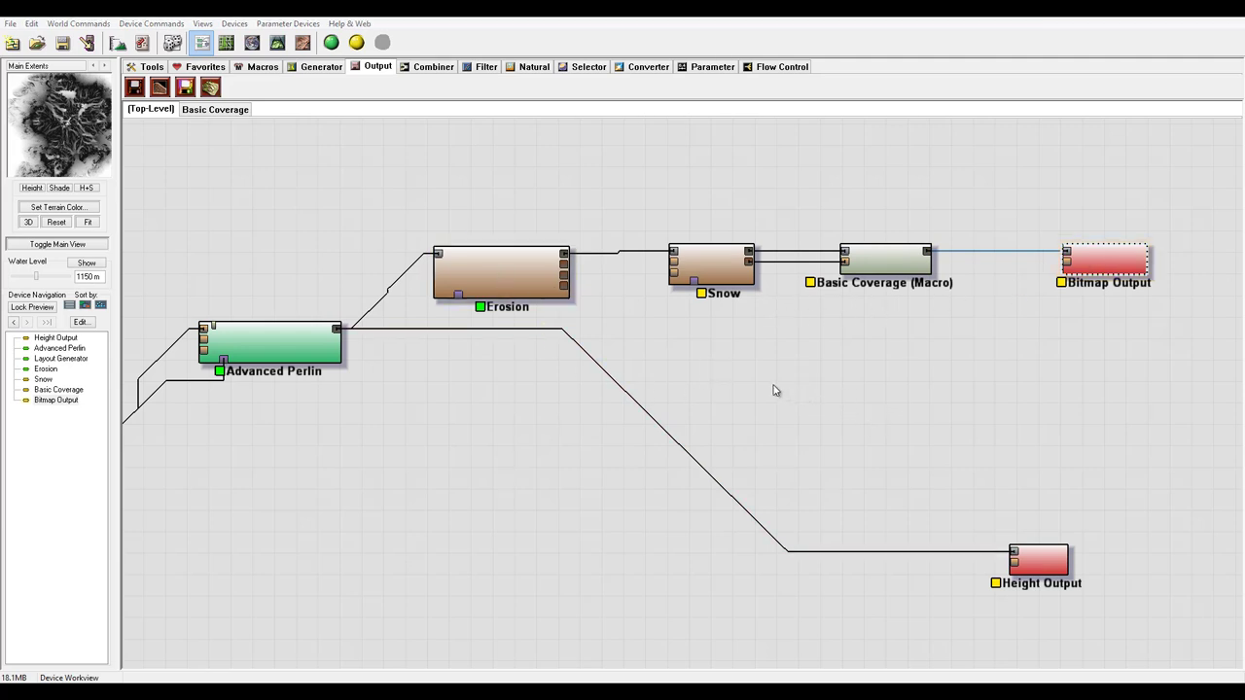
Step: Add a second Bitmap Output below the first and try to connect it directly to Erosion's second output
scroll(772, 350, down, 1)
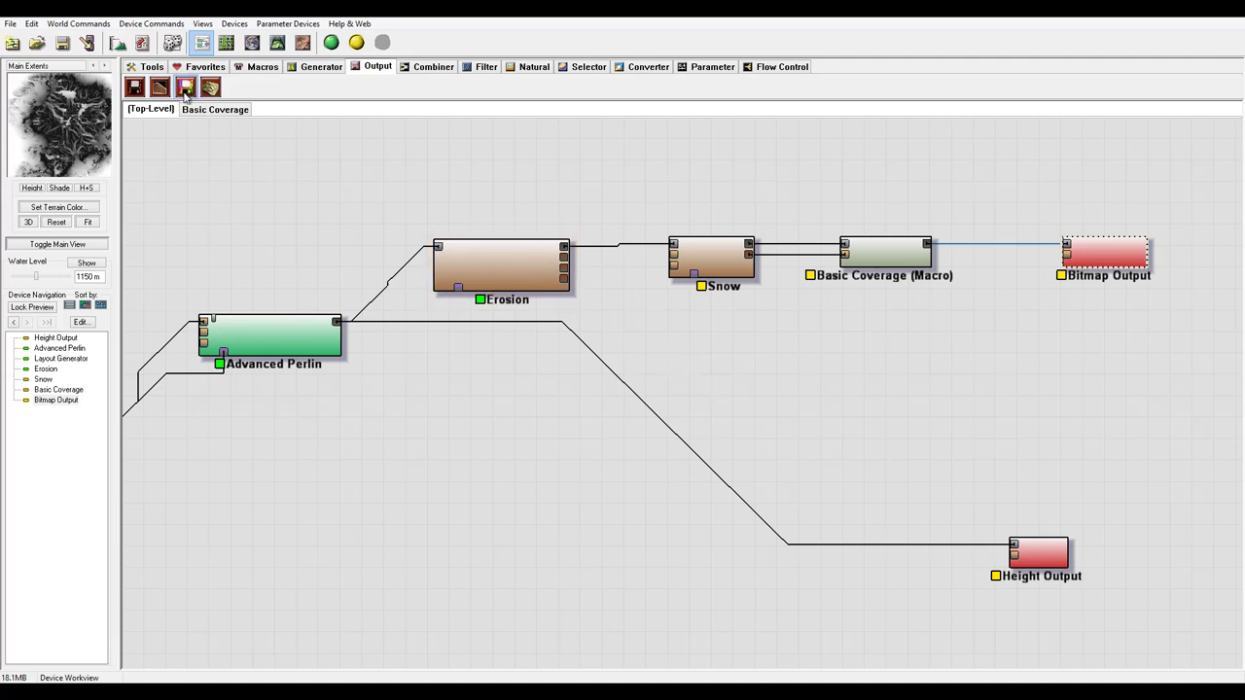
drag(185, 87, 1087, 385)
click(1087, 385)
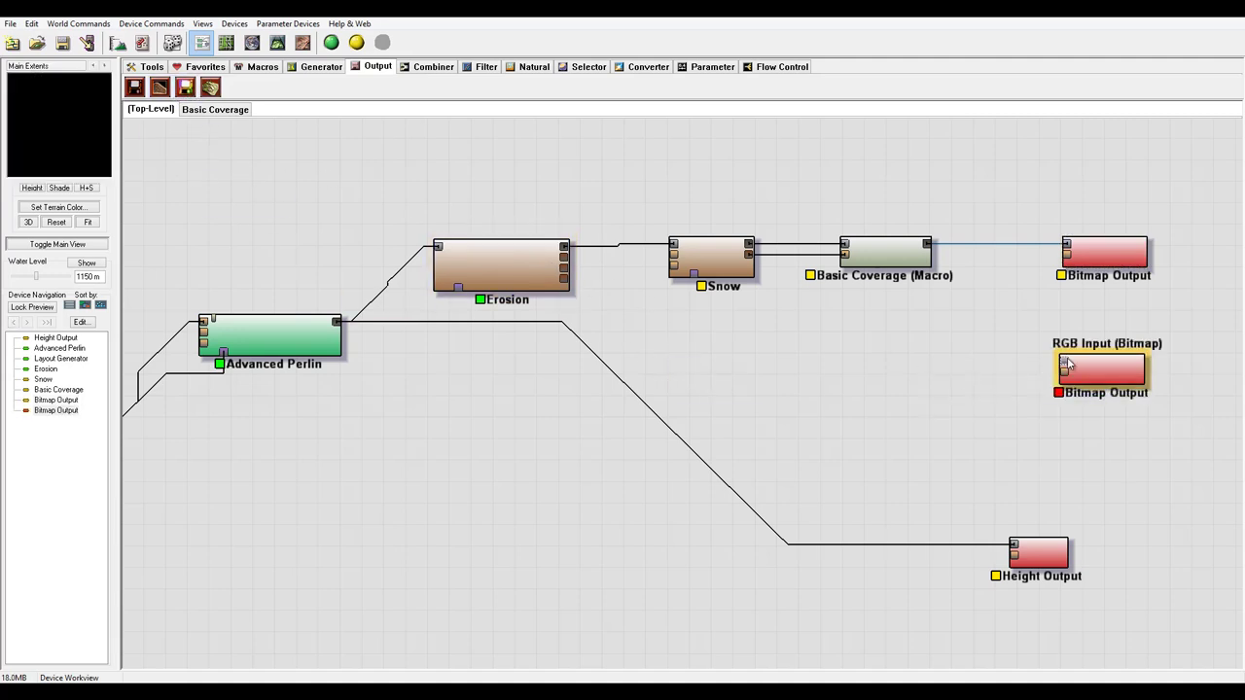
drag(1057, 368, 569, 265)
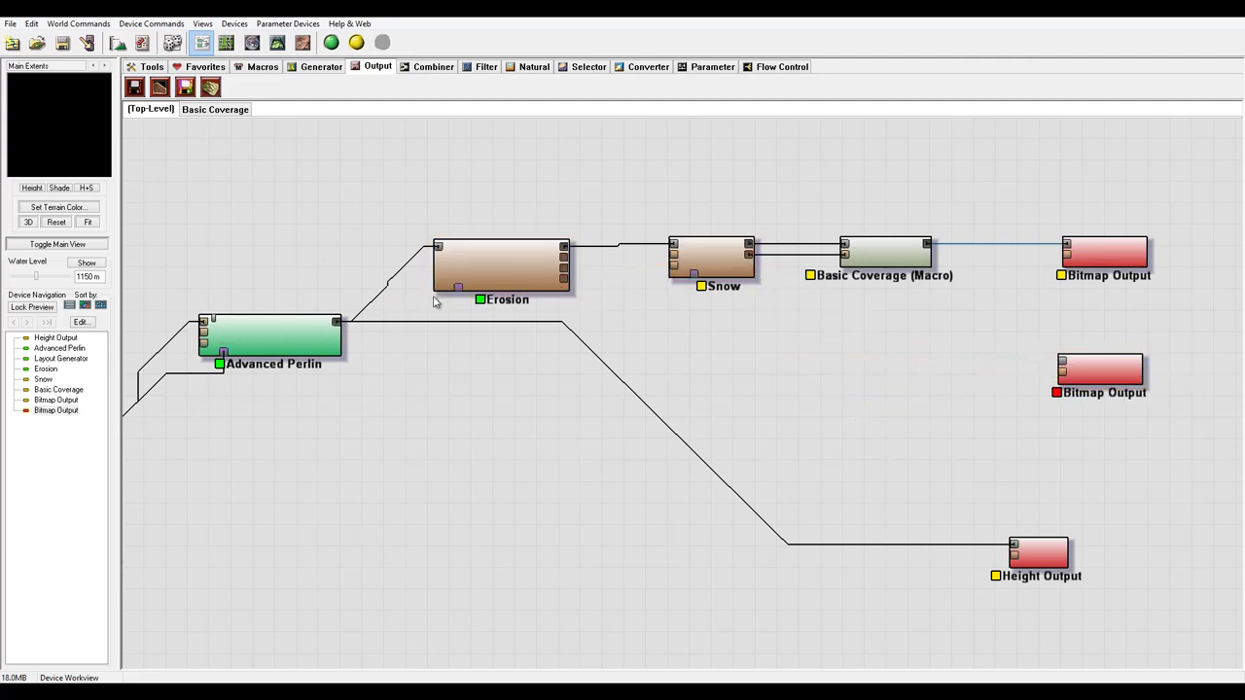
Step: Add a Colorizer below Snow and wire it between Erosion's second output and the second Bitmap Output
click(648, 68)
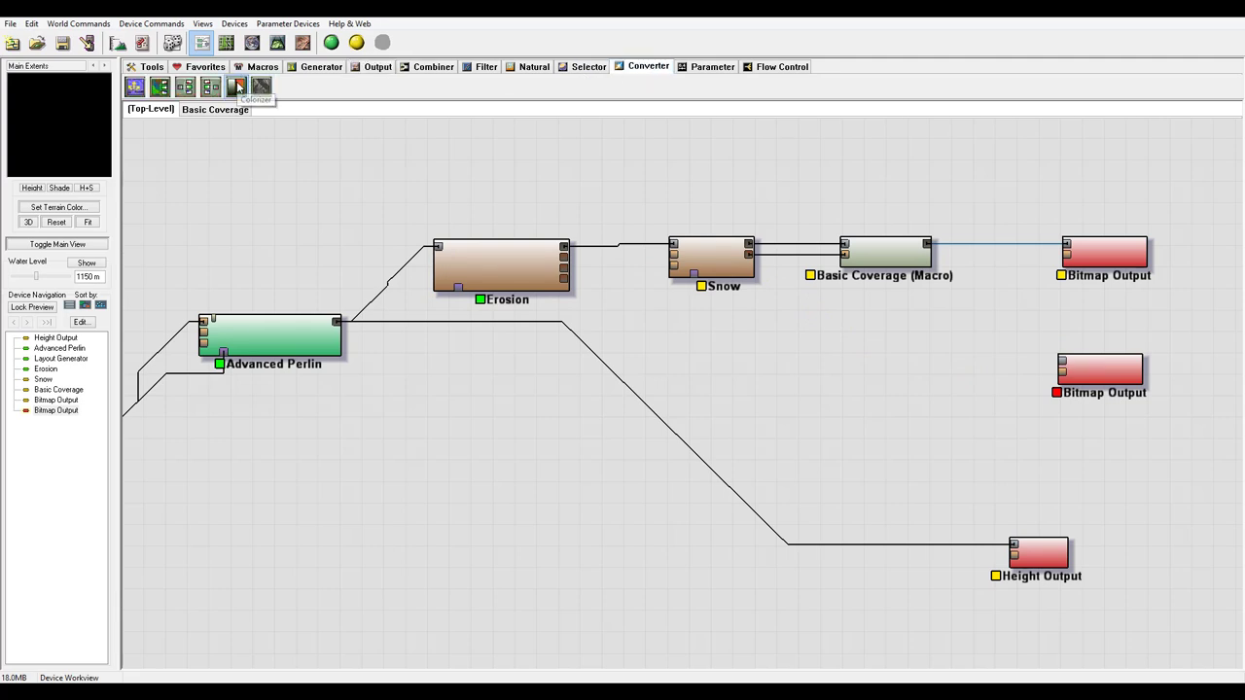
drag(235, 87, 564, 255)
right_click(717, 358)
click(687, 360)
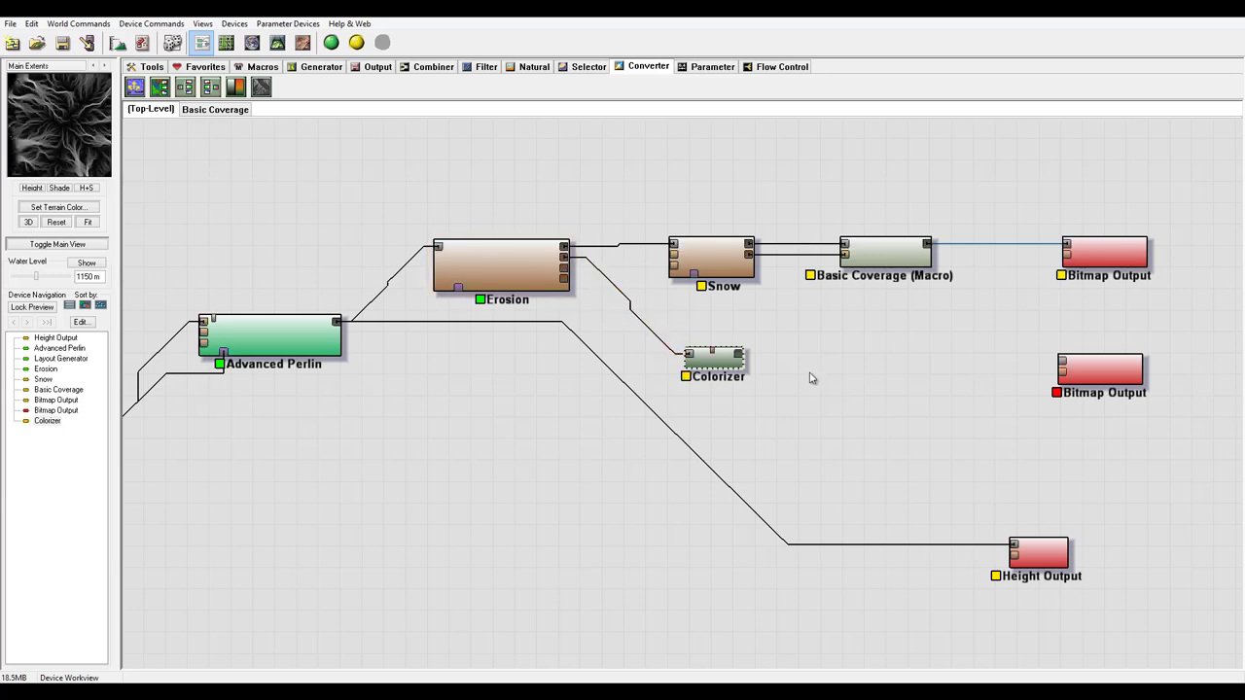
drag(741, 358, 982, 382)
drag(1073, 368, 1125, 363)
Step: Set the second Bitmap Output's file format to TIFF (16bits/channel) and its file name to Flow
double_click(1125, 363)
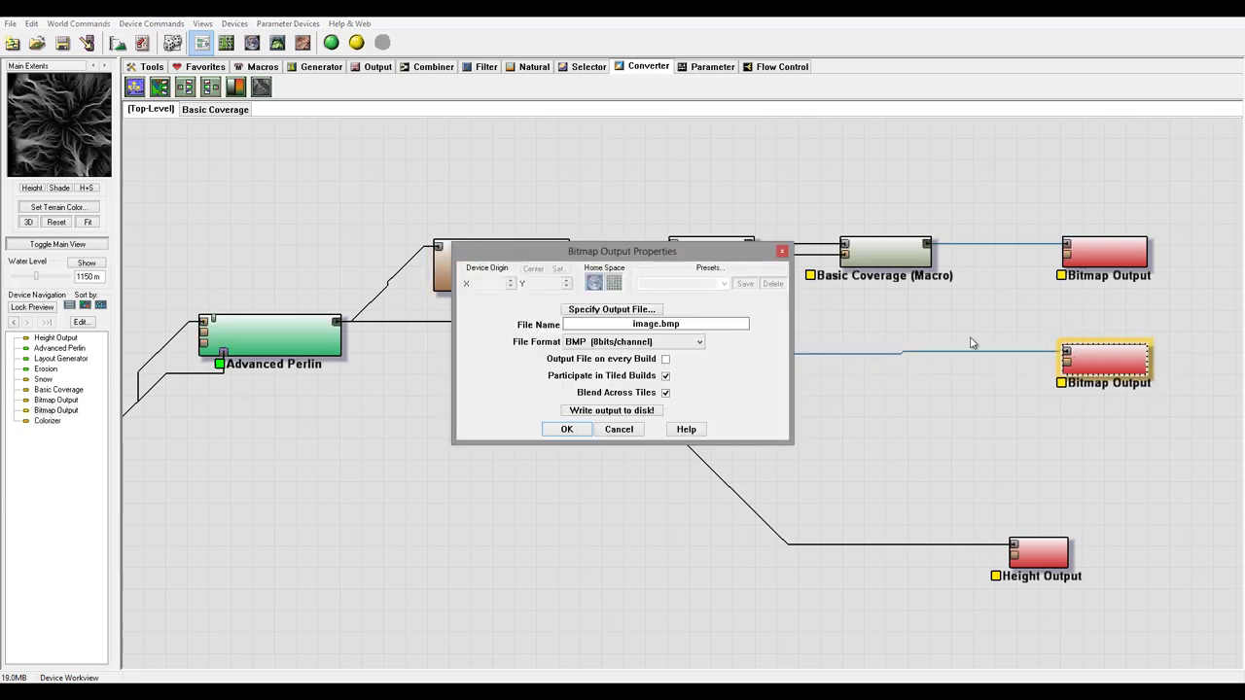
click(651, 343)
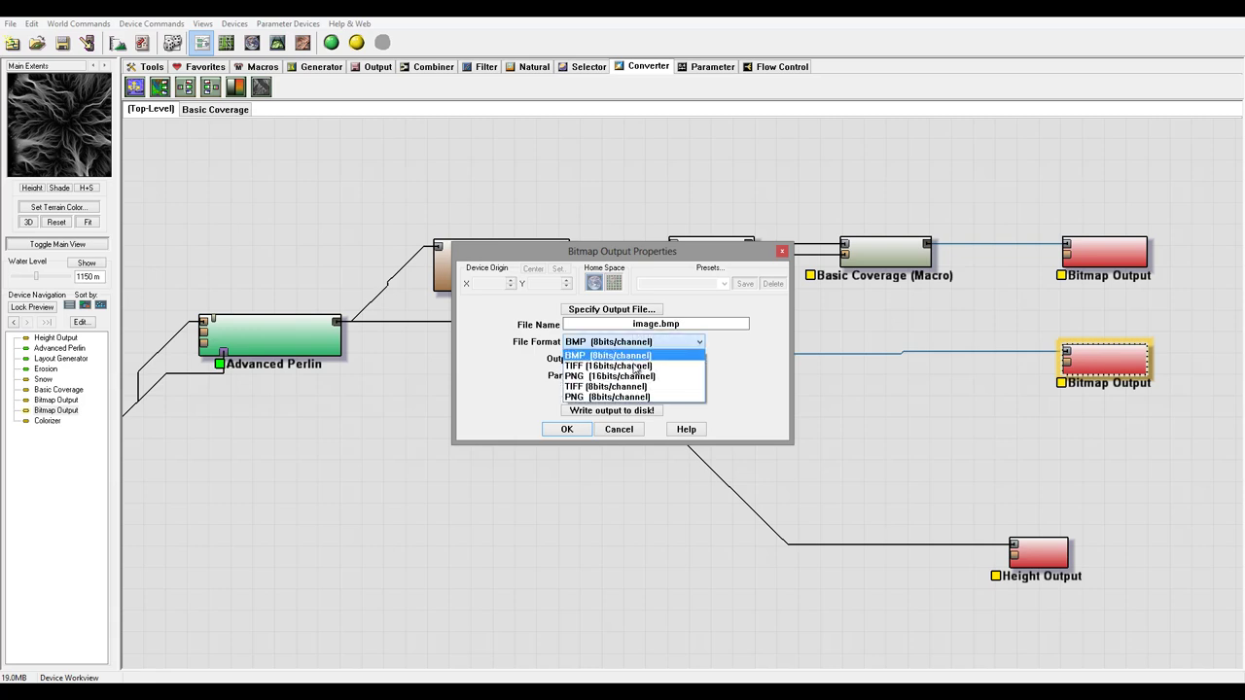
click(654, 351)
click(684, 325)
text(s)
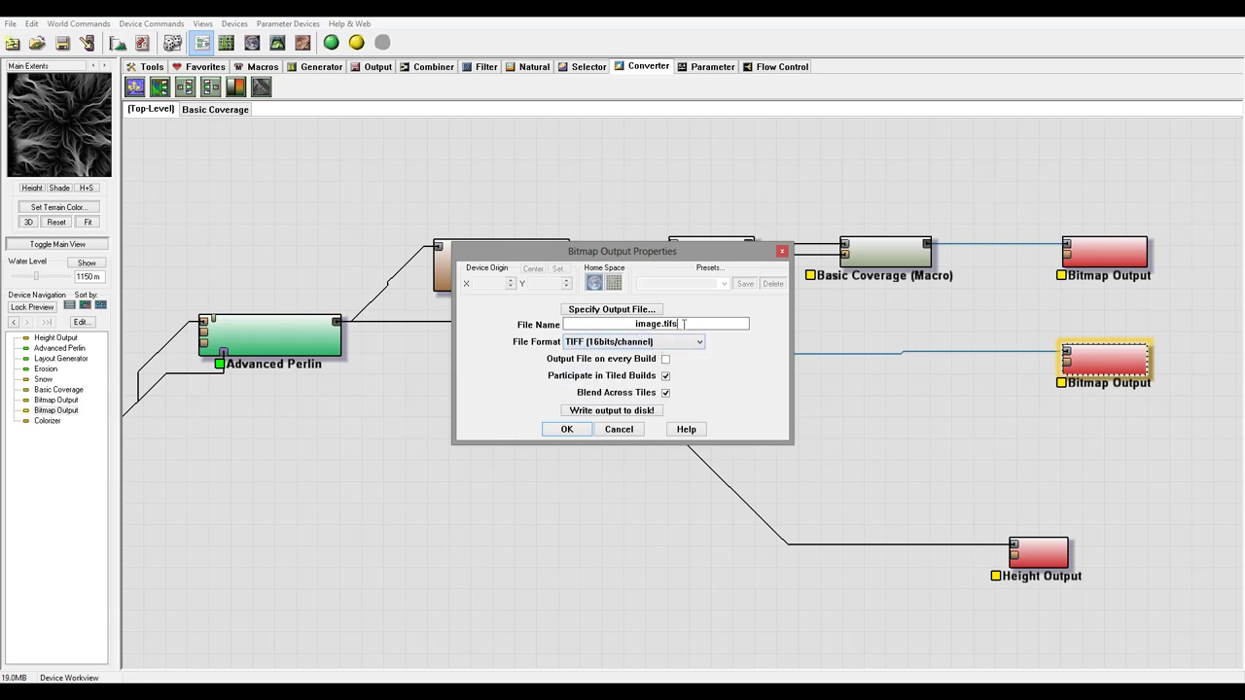
key(BackSpace)
key(BackSpace)
key(BackSpace)
key(BackSpace)
key(BackSpace)
key(BackSpace)
key(BackSpace)
key(BackSpace)
key(BackSpace)
text(Flow)
click(567, 429)
click(568, 429)
Step: Review the Colorizer's custom gradient without changing it, and move the second Bitmap Output closer to the Colorizer
click(715, 366)
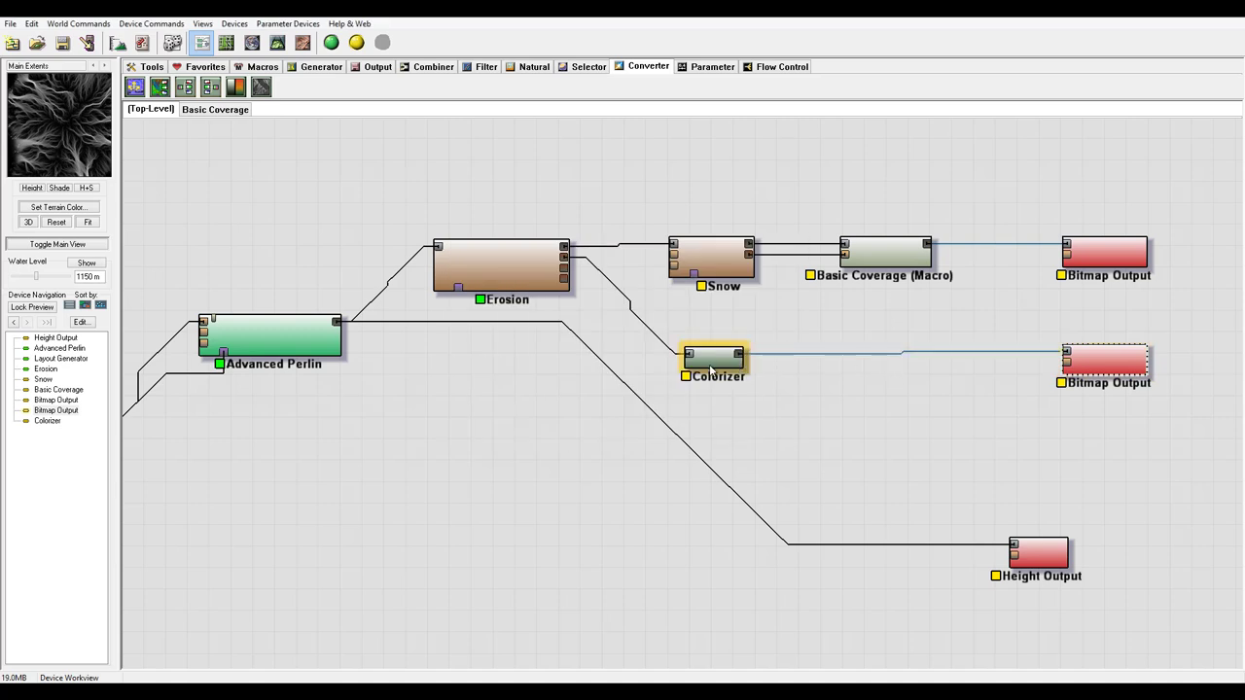
double_click(715, 366)
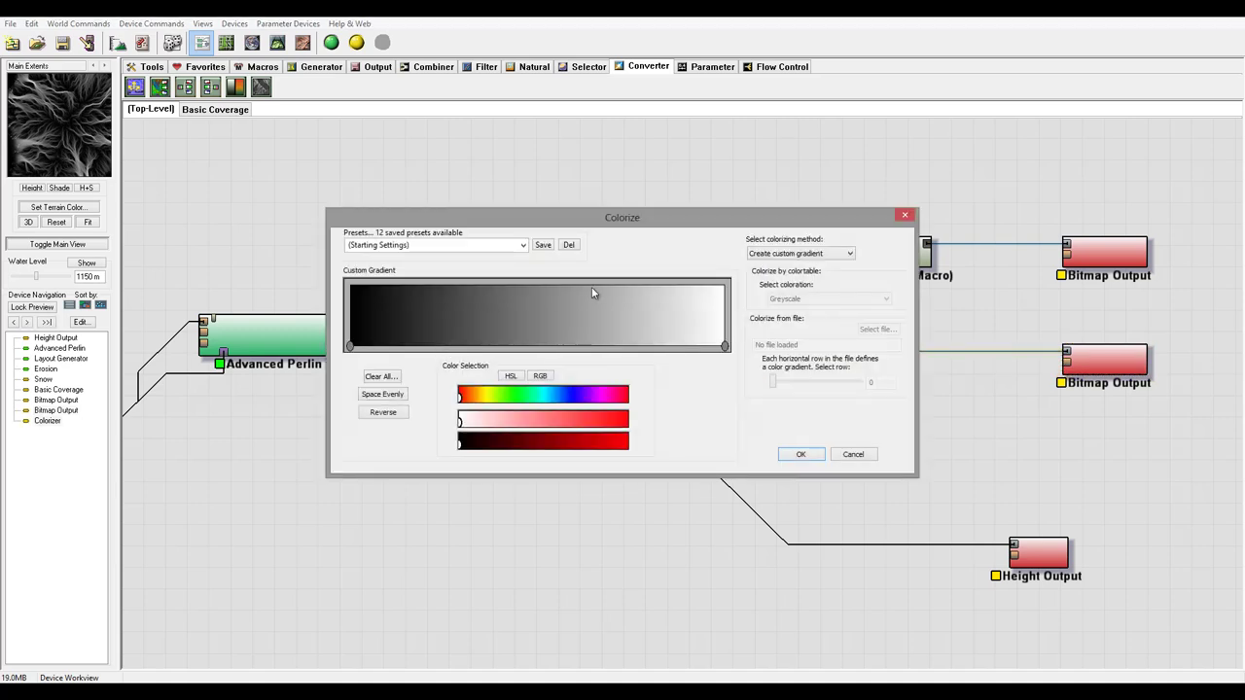
click(801, 455)
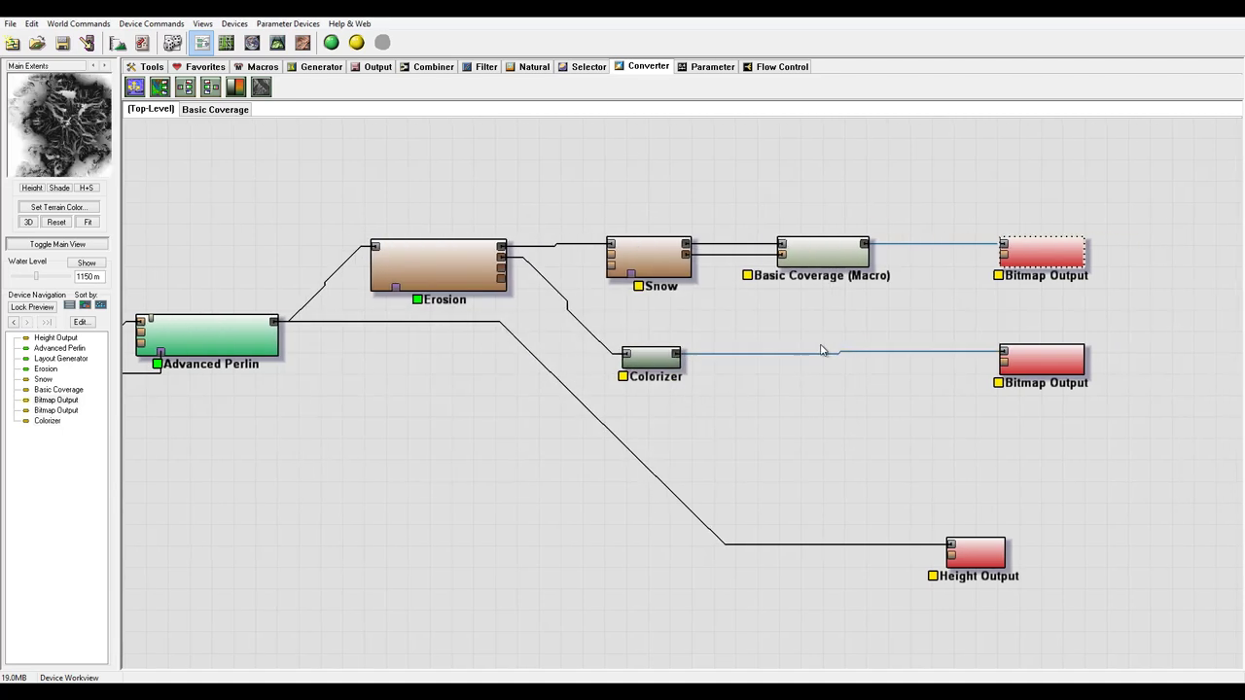
drag(1048, 353, 932, 342)
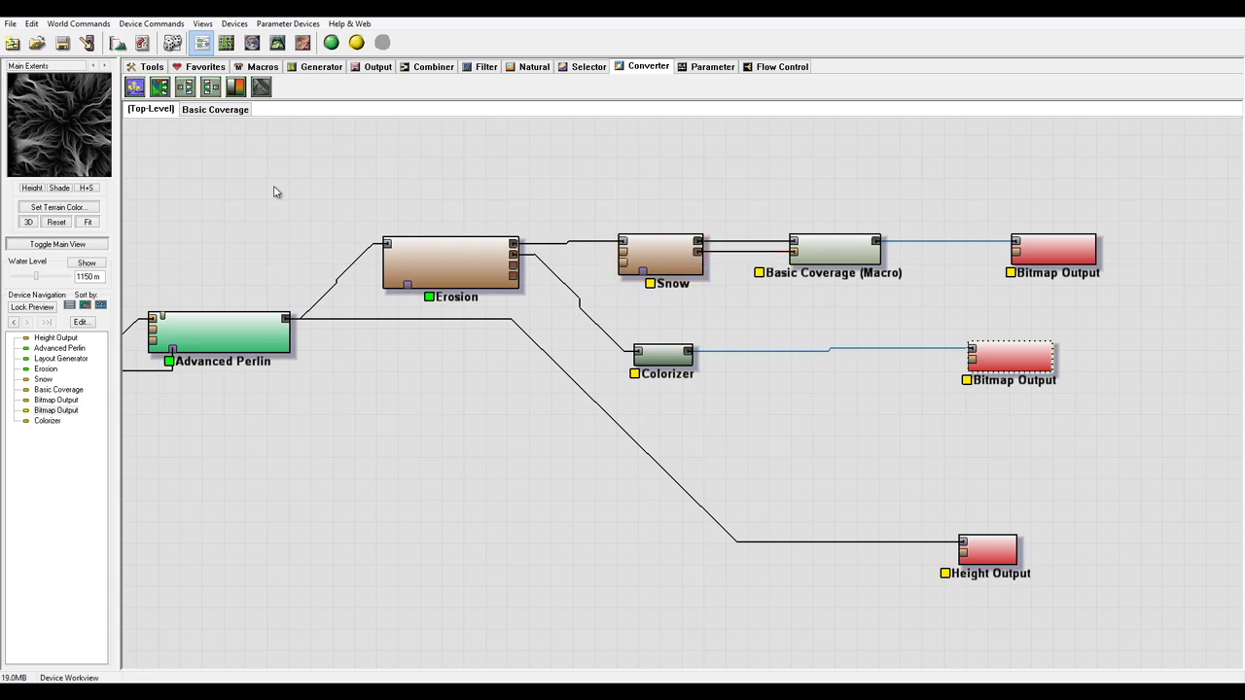
Step: Move the first Bitmap Output closer to Basic Coverage and nudge the second Bitmap Output slightly lower beneath it
drag(1070, 253, 1024, 253)
click(1018, 361)
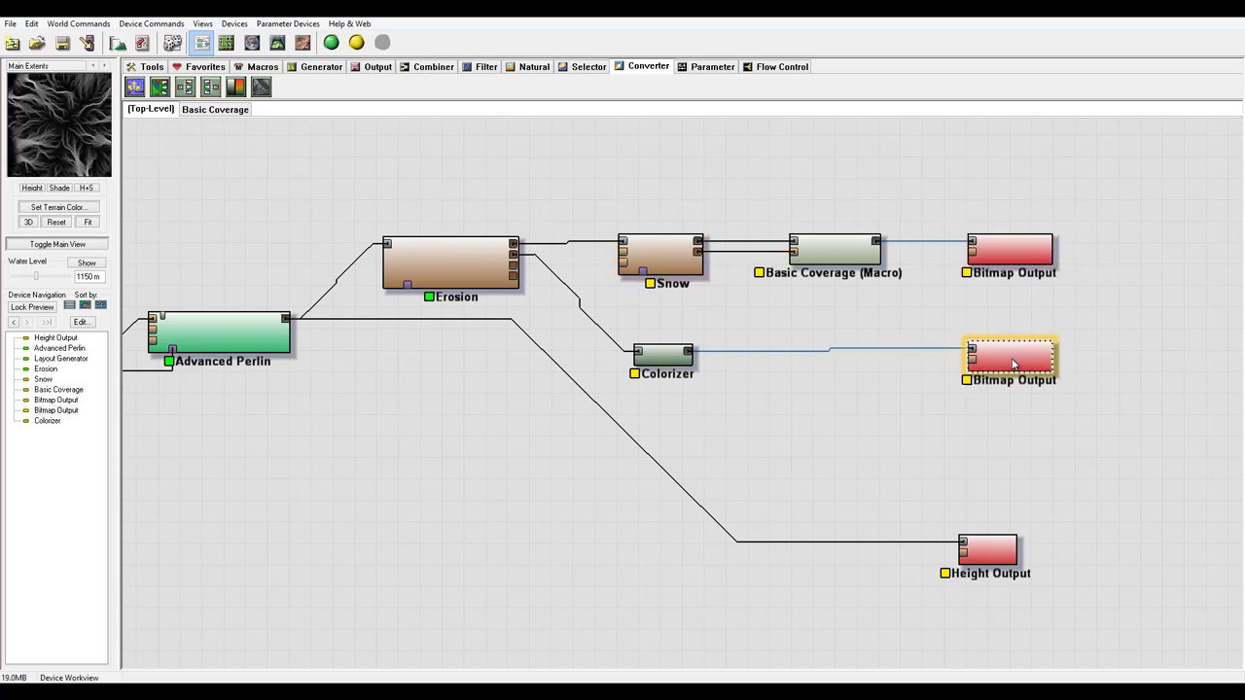
drag(1013, 364, 1019, 370)
click(1022, 340)
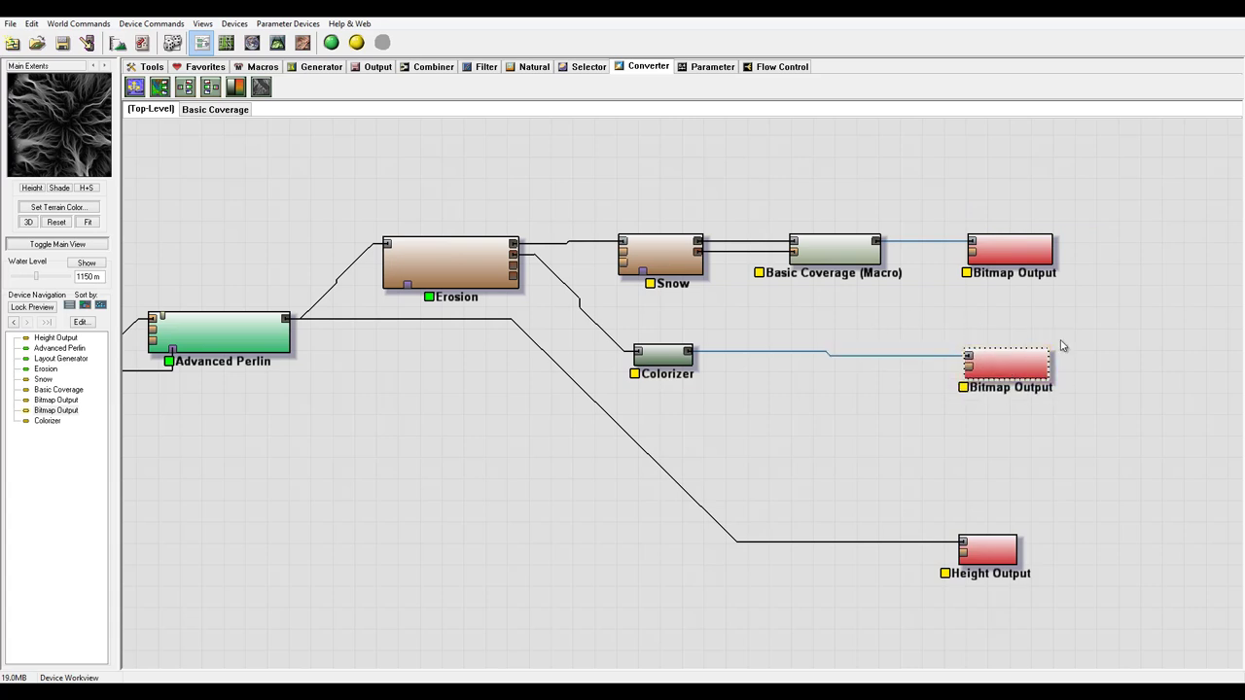
Step: Duplicate the Colorizer with its Bitmap Output and wire the copied Colorizer to Snow's Snow Depth Mask output
drag(1090, 333, 643, 422)
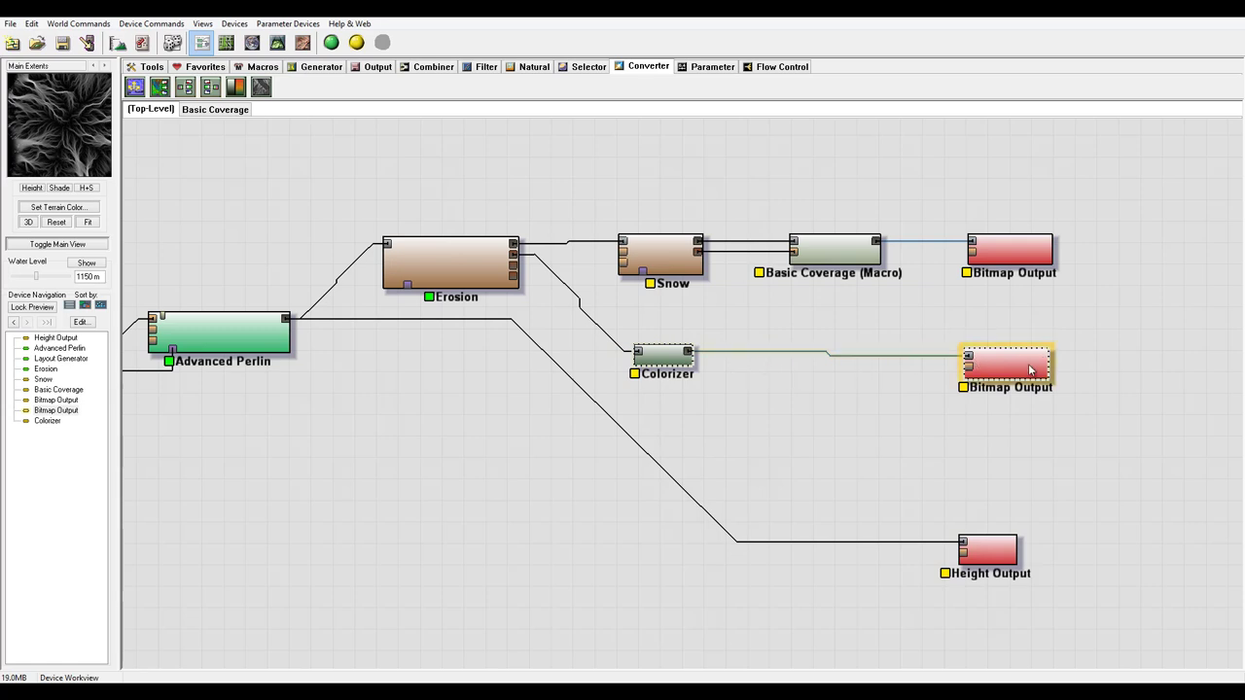
key(ctrl+c)
key(ctrl+v)
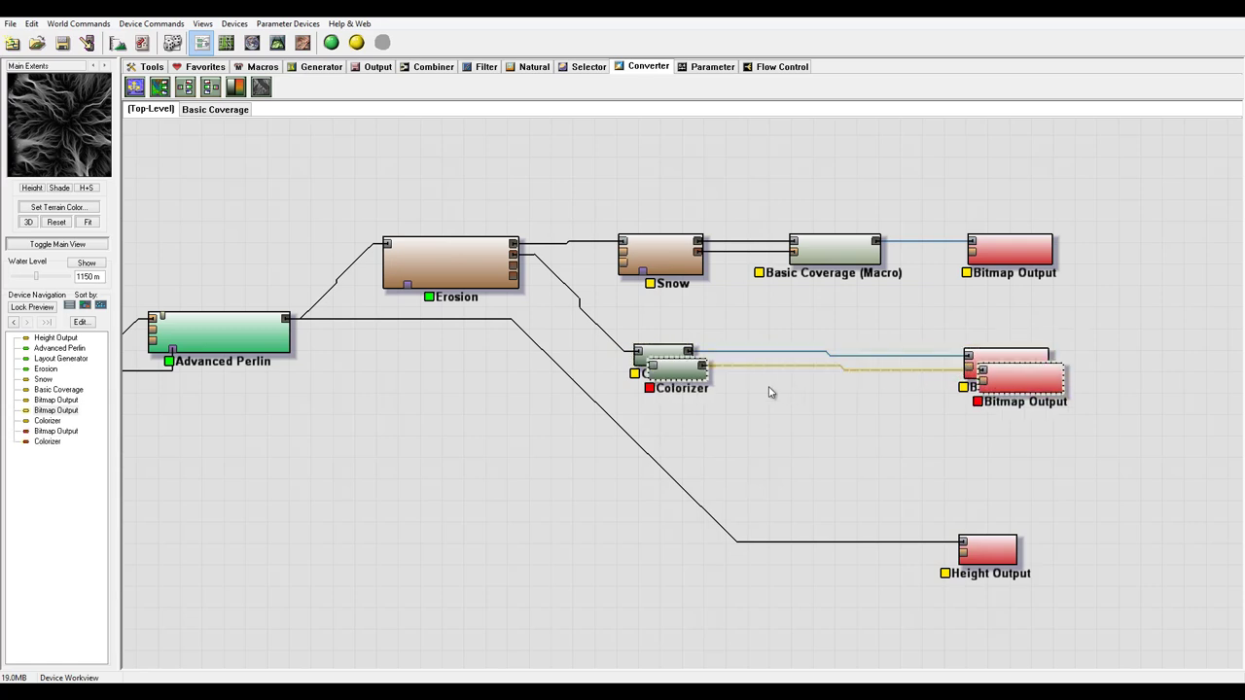
drag(687, 362, 698, 251)
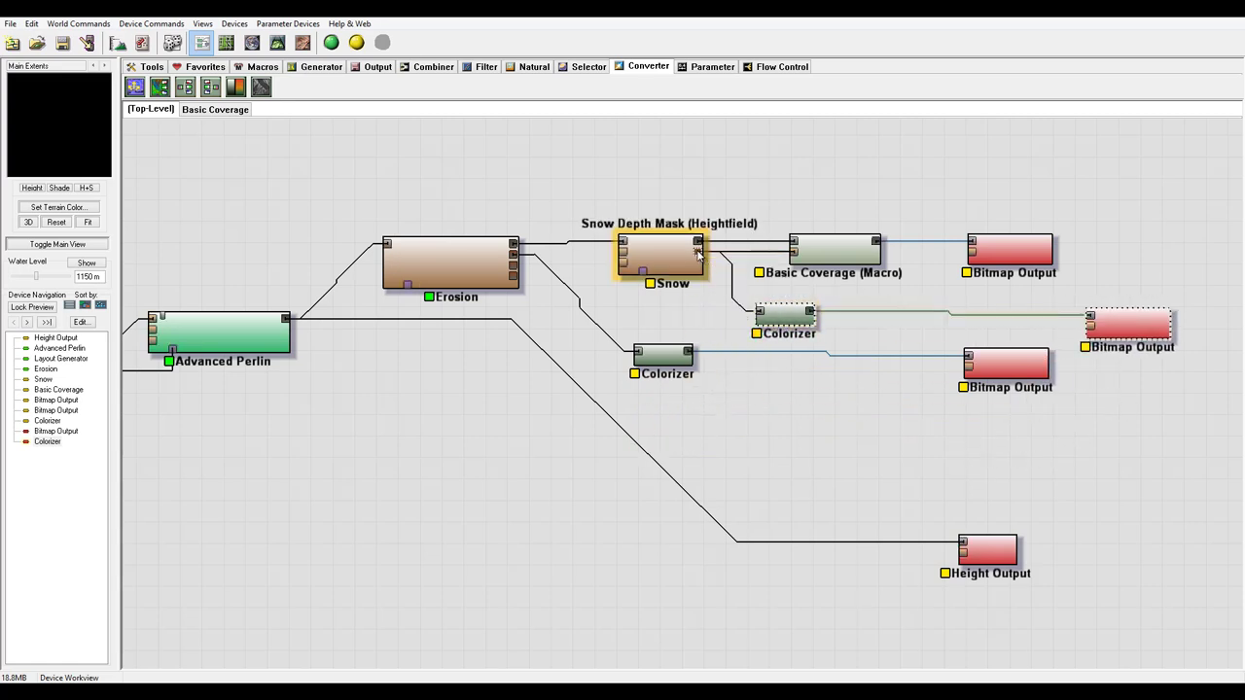
Step: Place the copied Colorizer just below Snow, with its Bitmap Output shifted alongside above the flow map output
drag(1121, 331, 1055, 323)
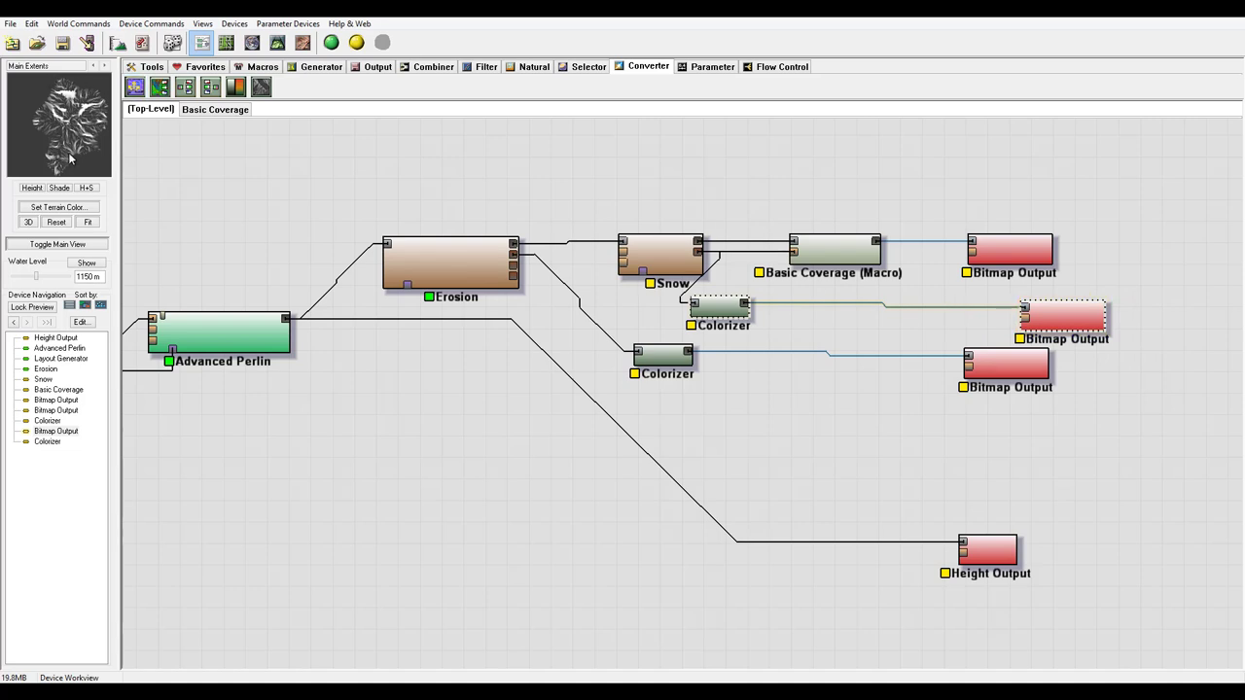
drag(1079, 311, 1093, 310)
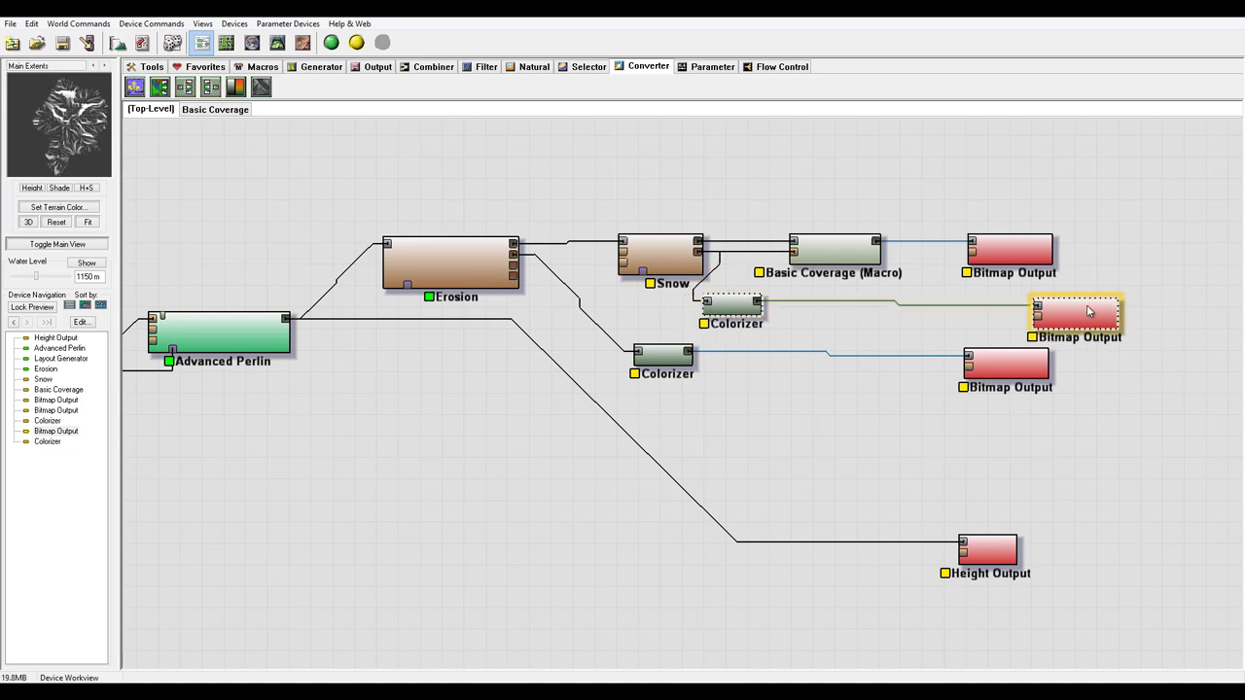
drag(727, 309, 733, 319)
click(928, 314)
Step: Set the copied Bitmap Output's file name to sDepth
double_click(1109, 326)
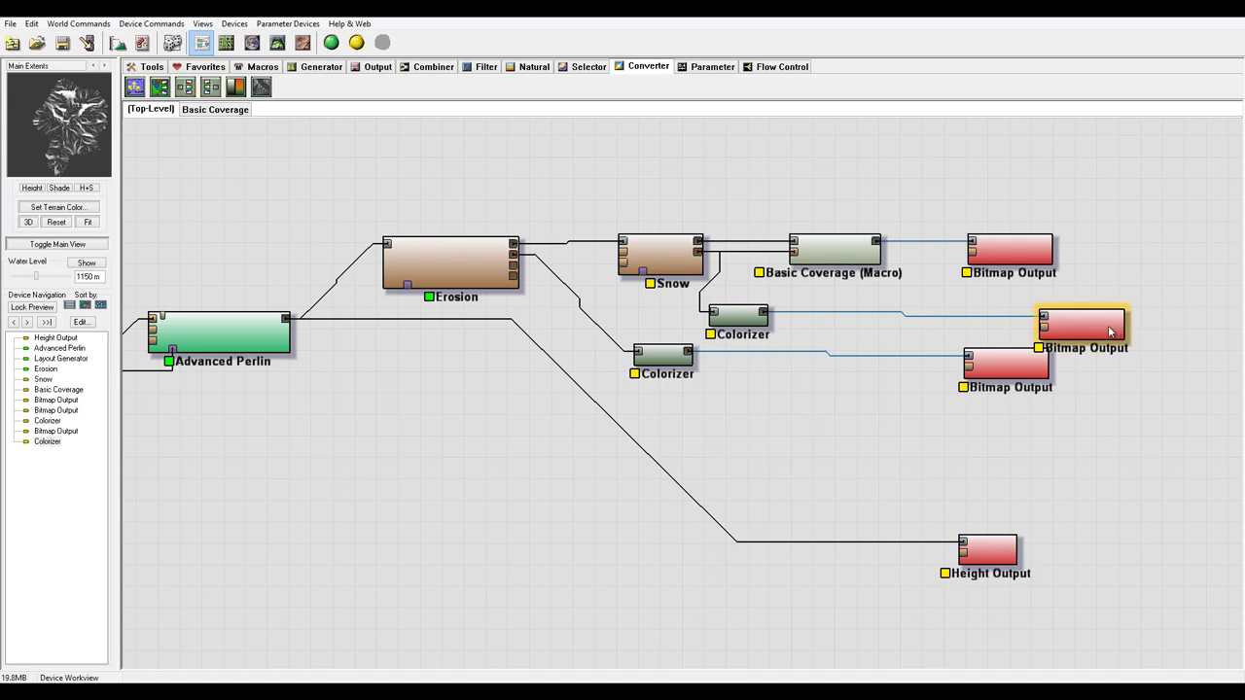
click(646, 324)
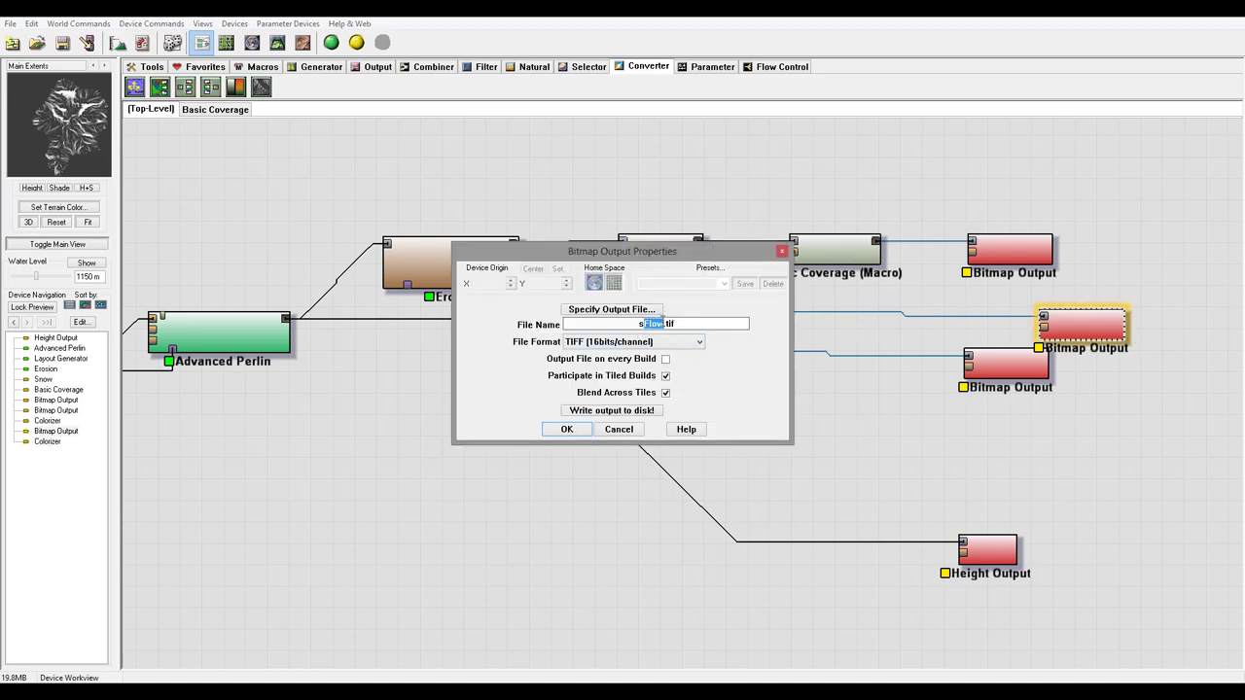
text(Depth)
click(568, 429)
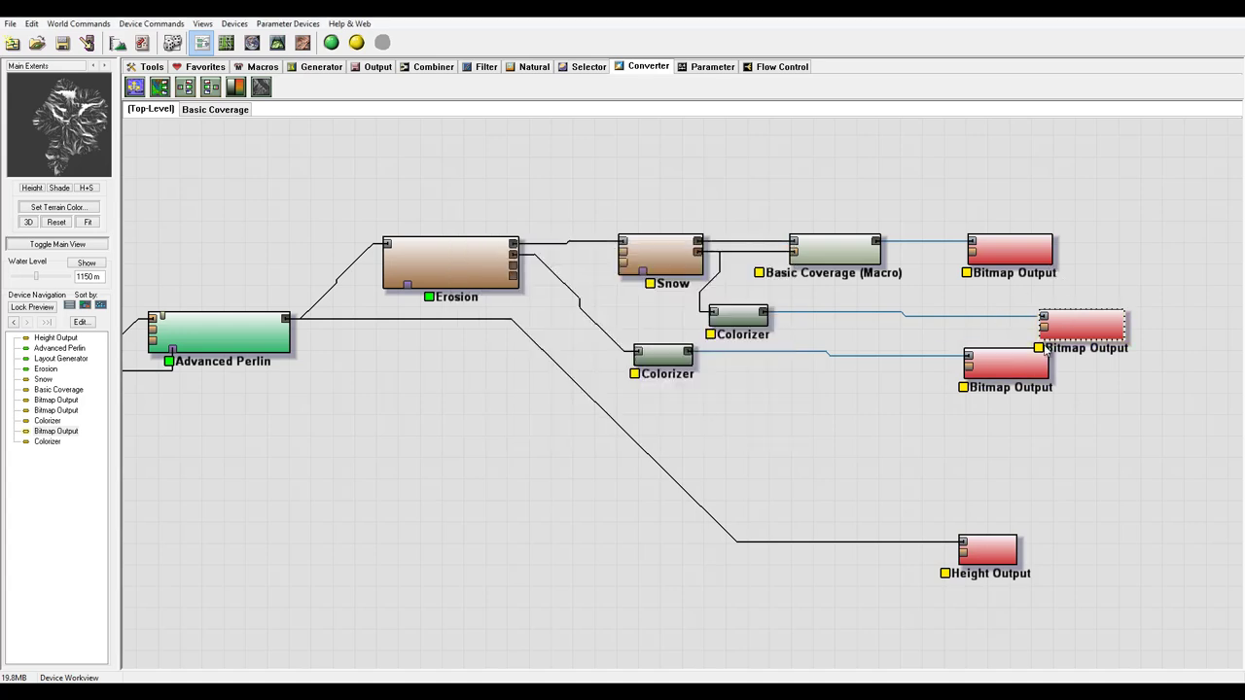
Step: Lower the flow map's Bitmap Output, stack the snow depth output beneath the first one, and shift Height Output into line
drag(1008, 379, 1019, 428)
drag(1084, 329, 1014, 340)
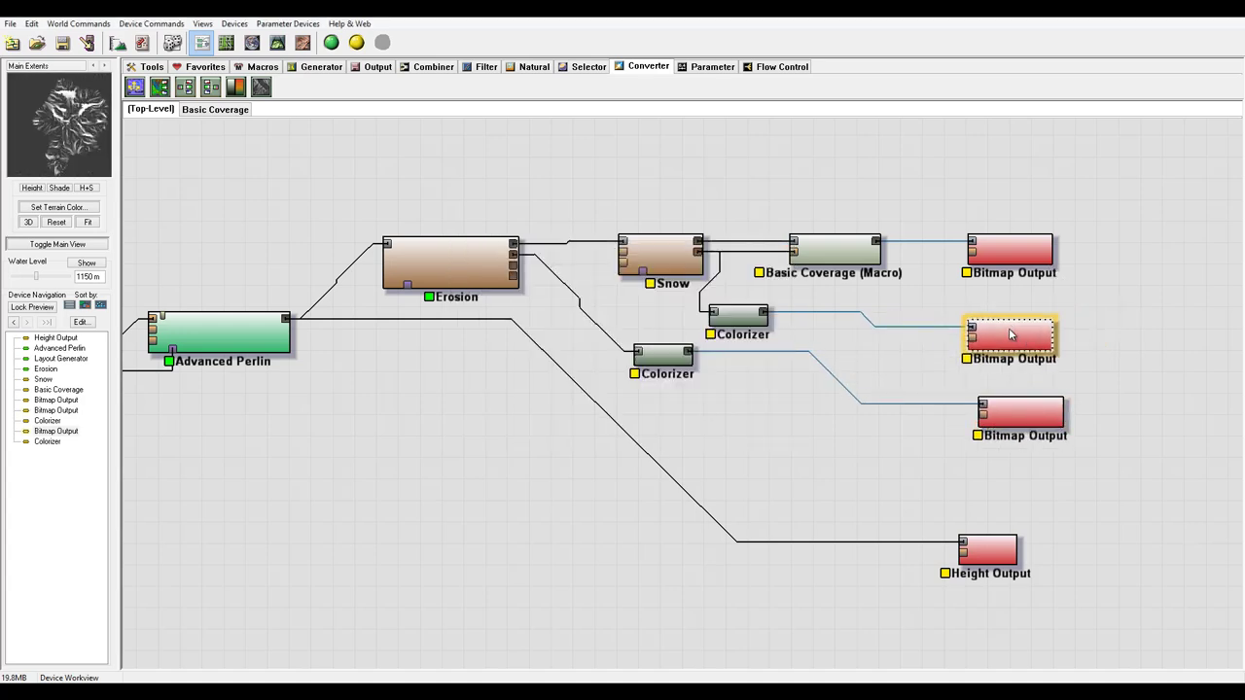
drag(989, 537, 1024, 536)
Step: Rename the lowest Bitmap Output device, fed by the erosion Colorizer, as Flow
click(1041, 409)
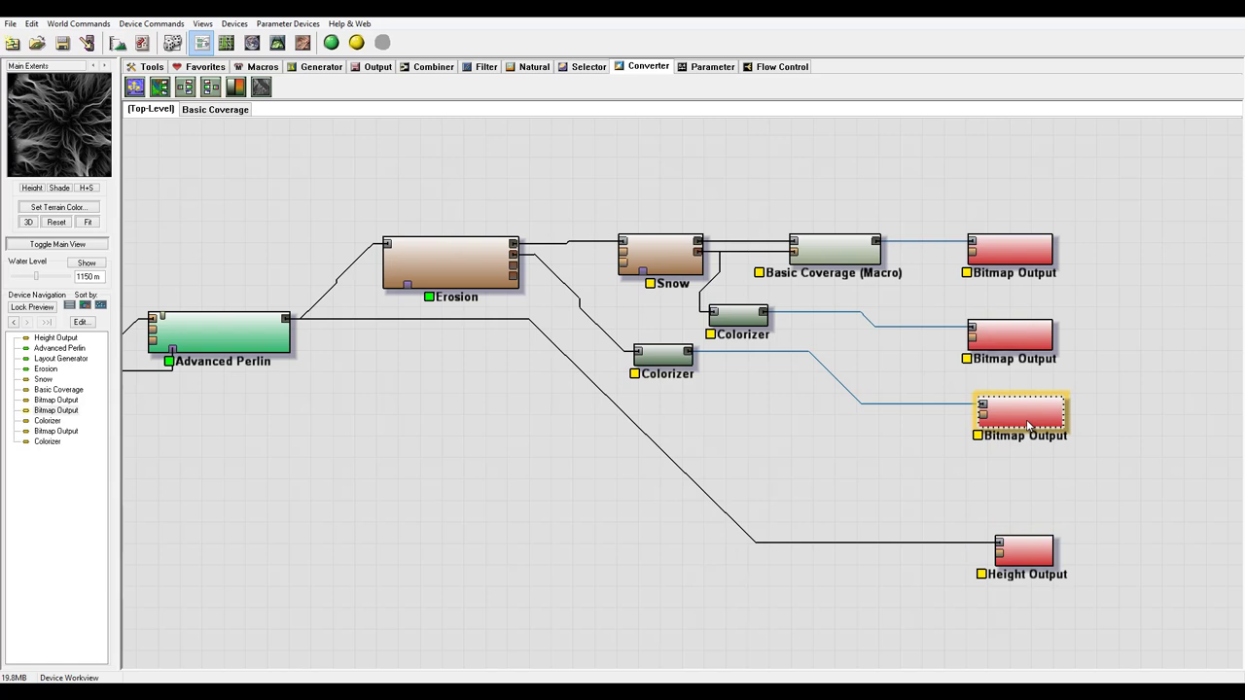
right_click(1028, 425)
click(1119, 492)
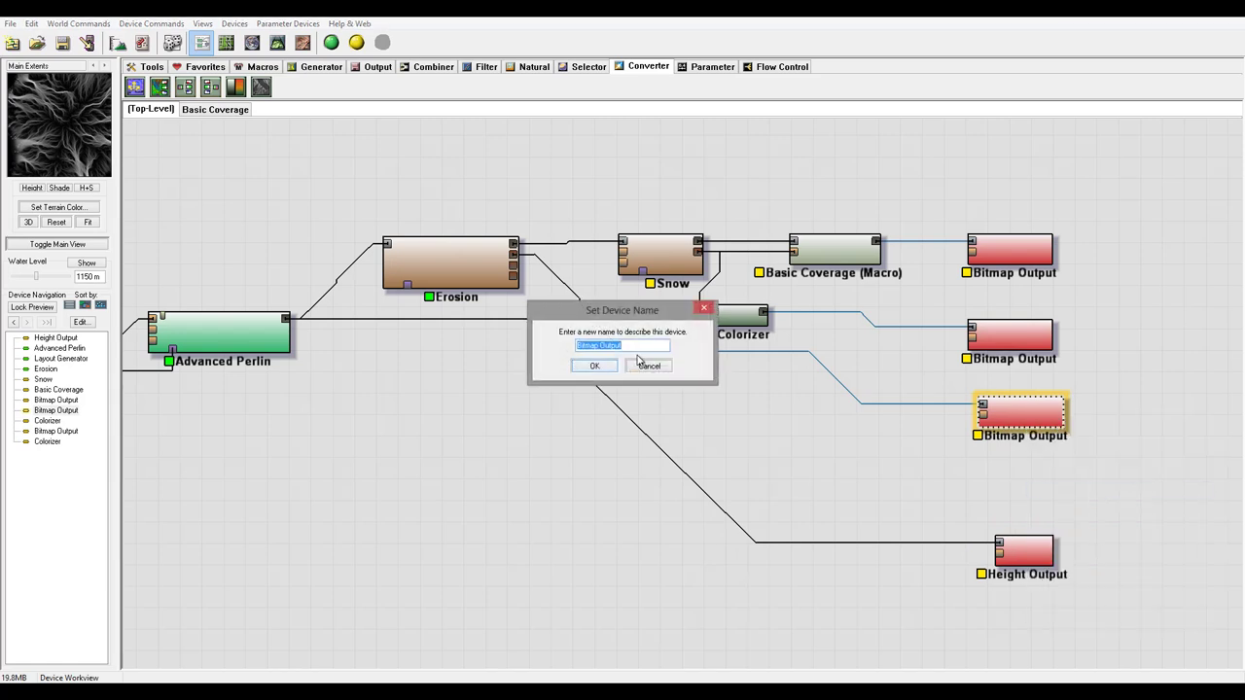
text(Flow)
click(596, 365)
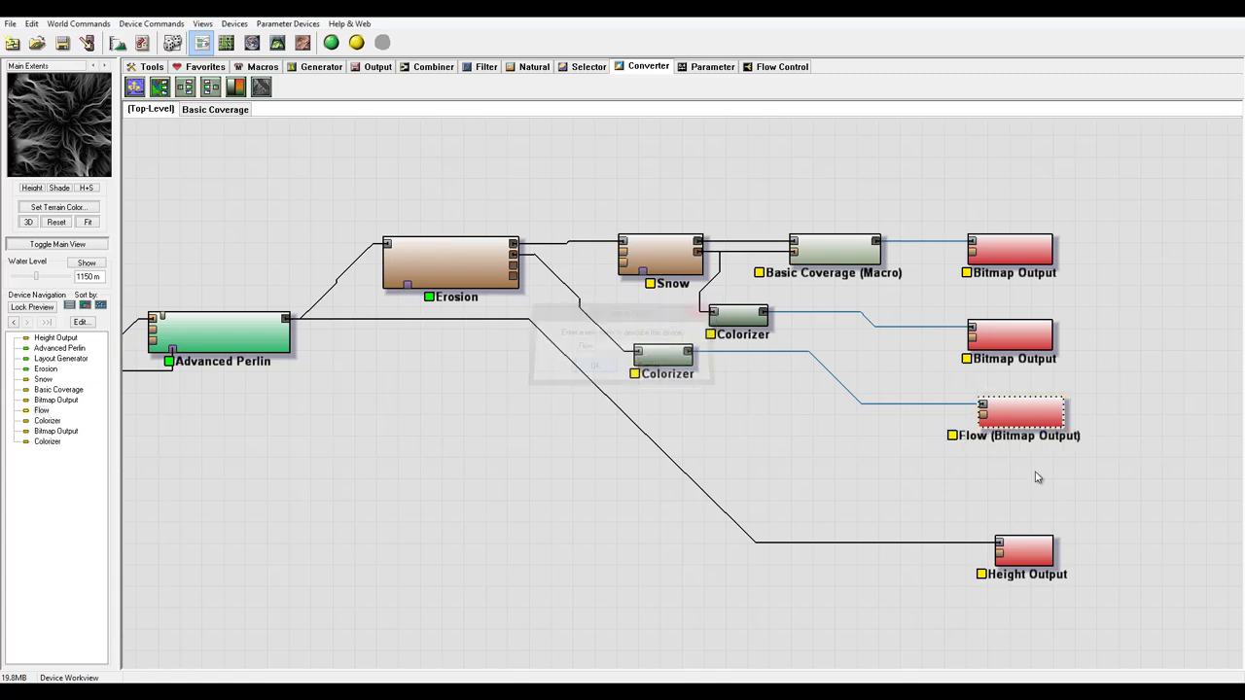
Step: Rename the middle Bitmap Output device, fed by the snow mask Colorizer, as snow Depth
click(1012, 336)
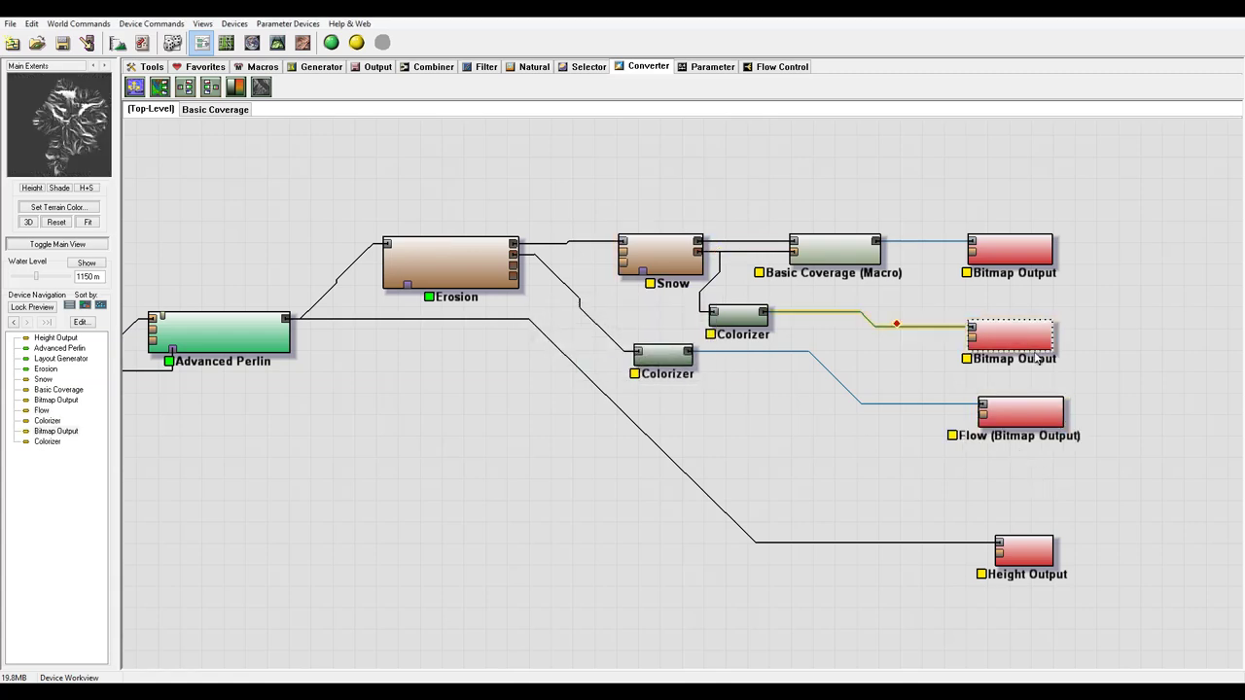
right_click(1012, 336)
click(1104, 409)
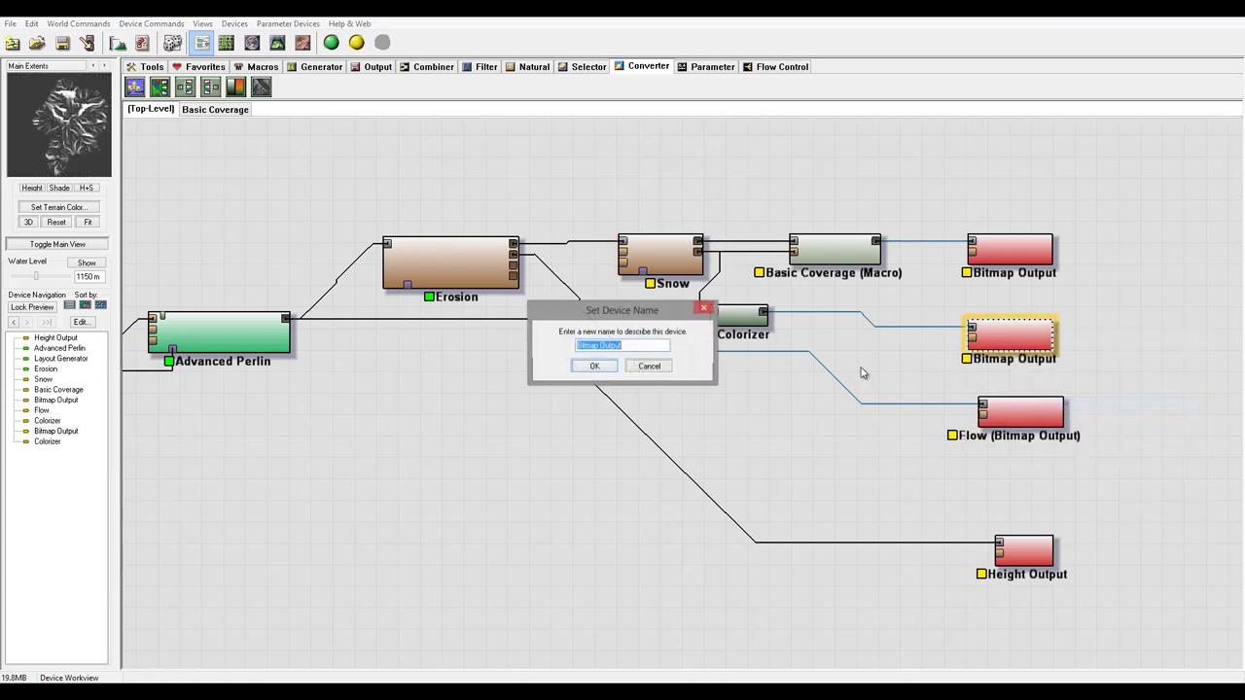
text(snow Depth)
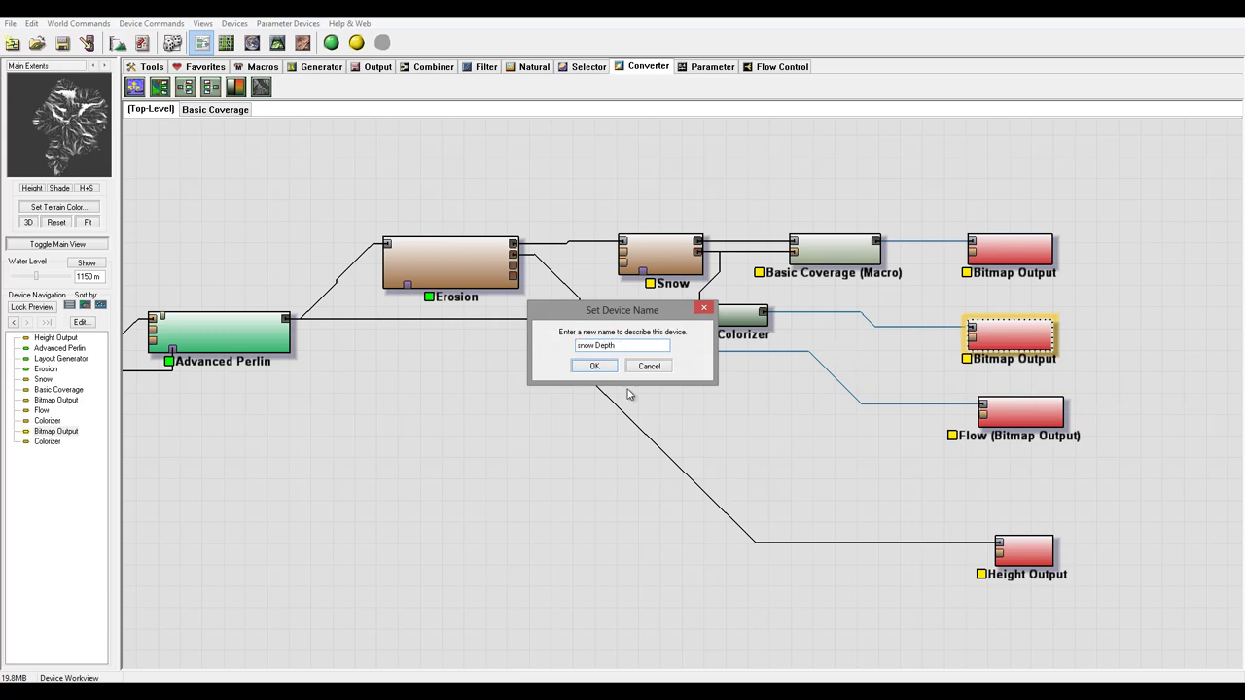
click(595, 366)
Step: Rename the Bitmap Output device connected to Basic Coverage as snow Overlay
click(1019, 250)
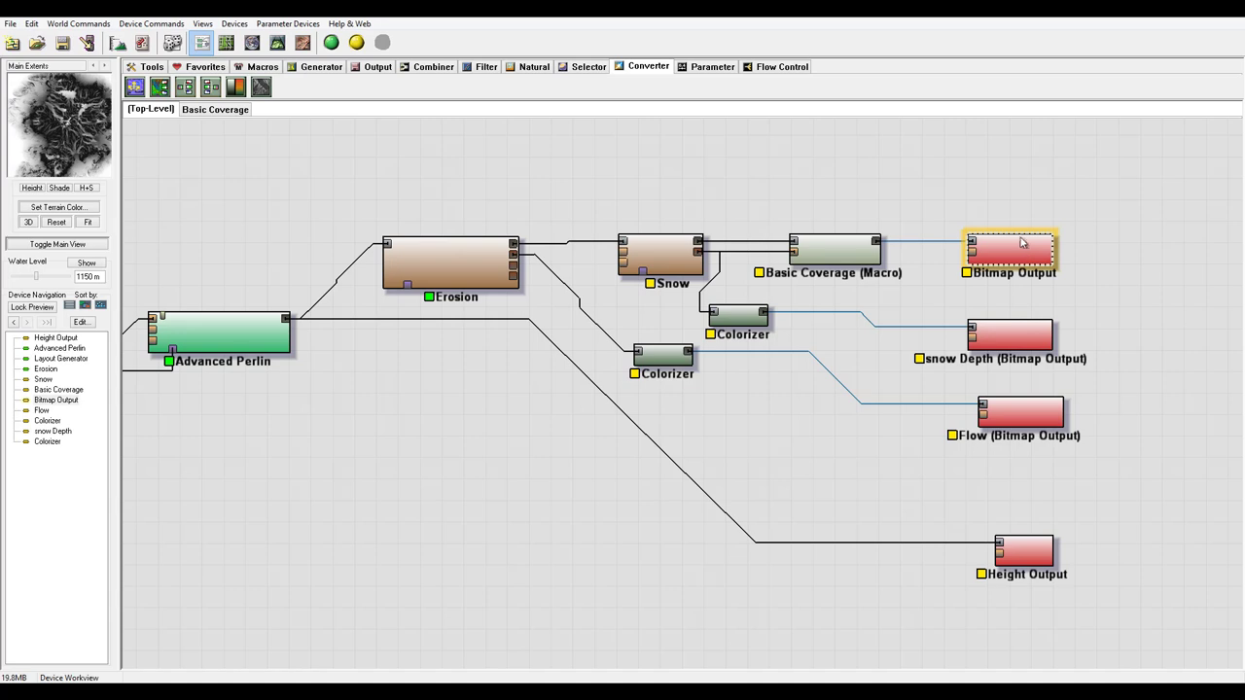
right_click(1002, 251)
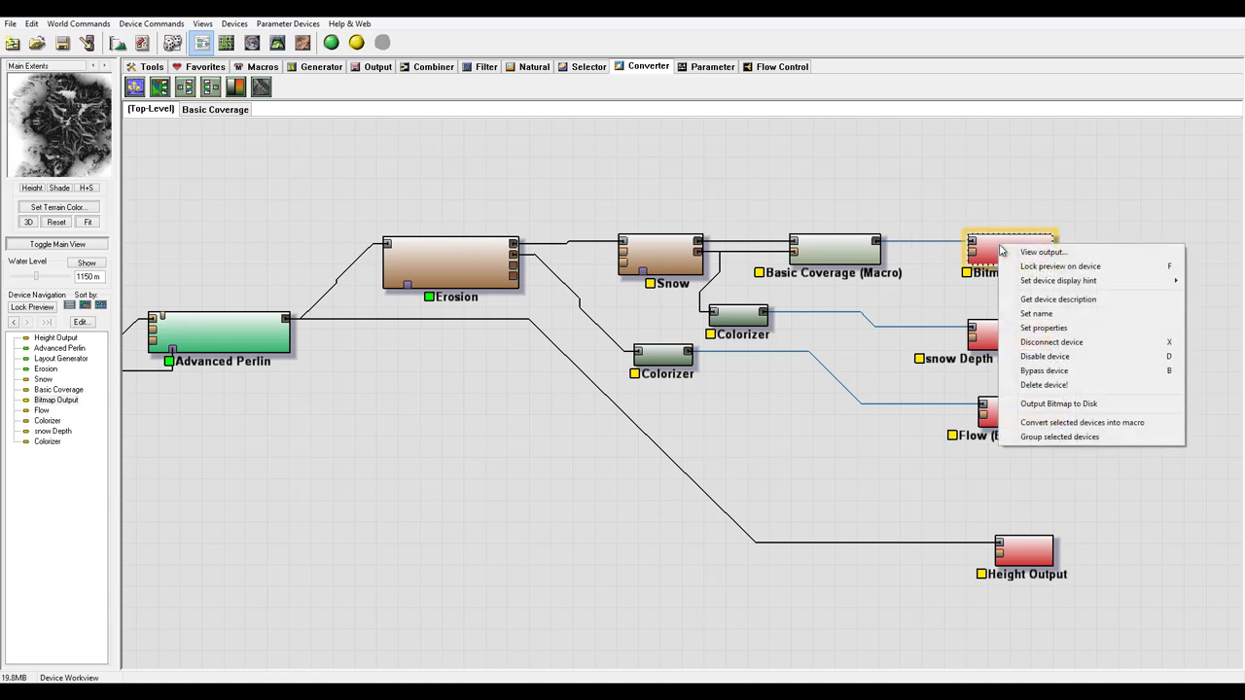
click(1034, 314)
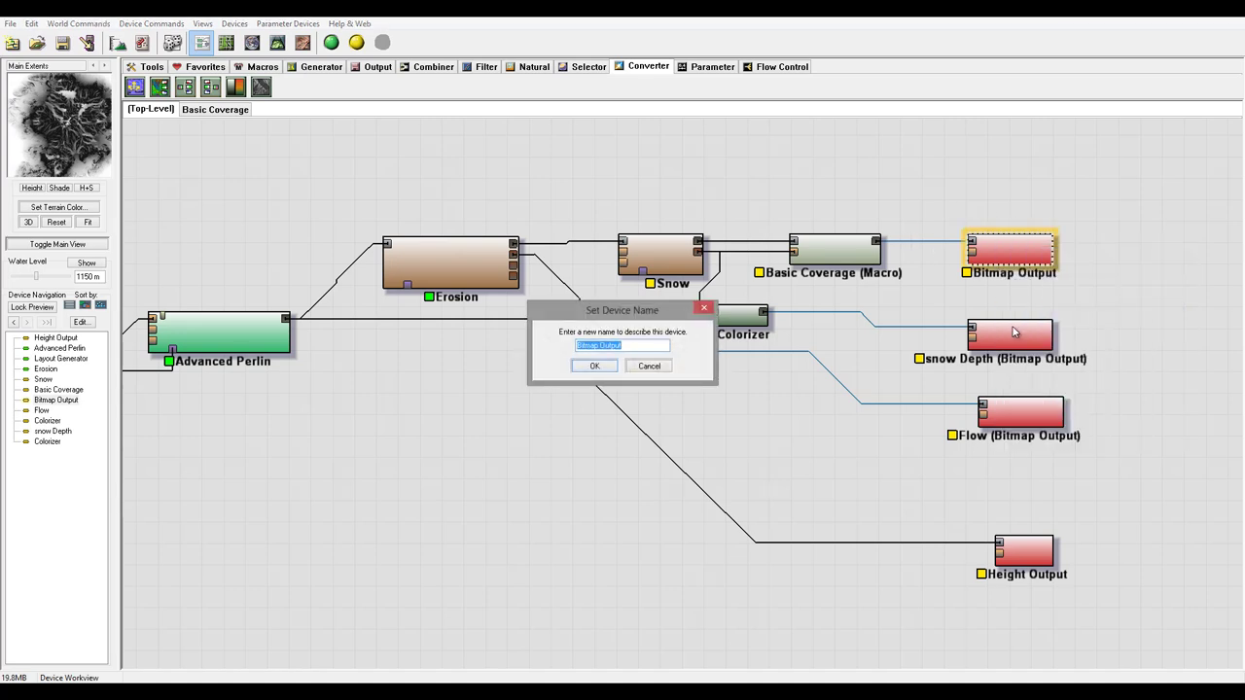
key(BackSpace)
click(589, 367)
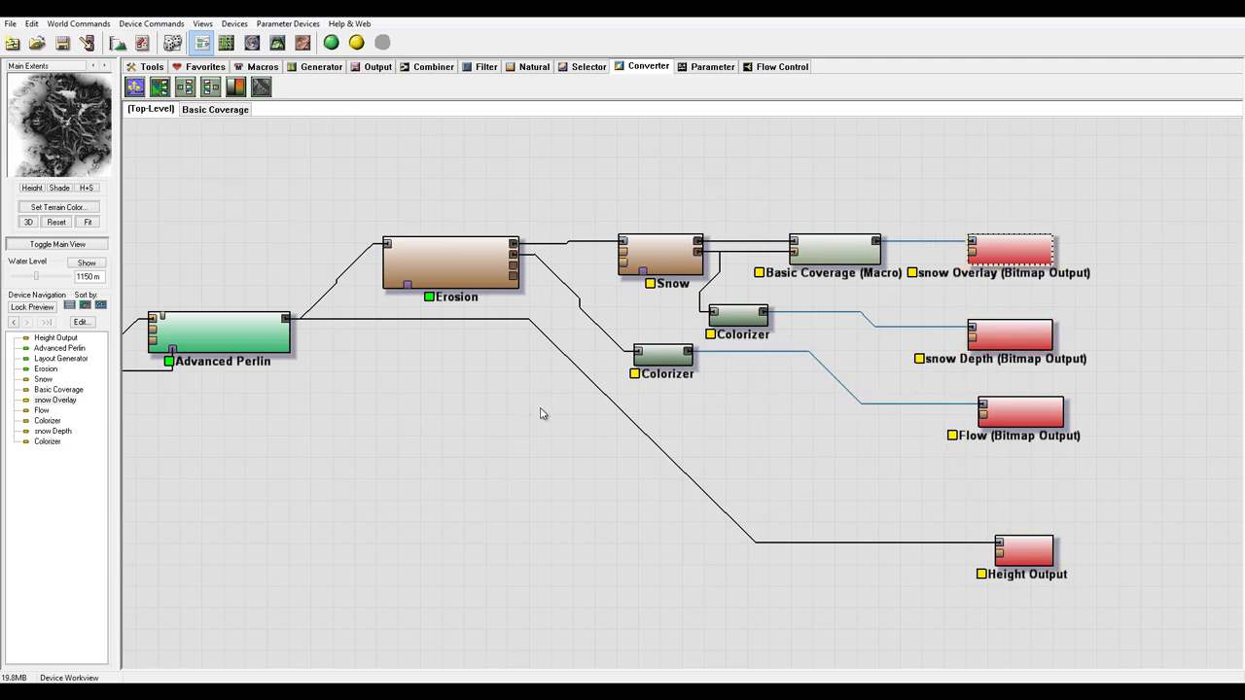
Step: Rewire Height Output's primary input from Advanced Perlin to Snow's first output
right_drag(542, 412, 578, 388)
scroll(578, 388, down, 2)
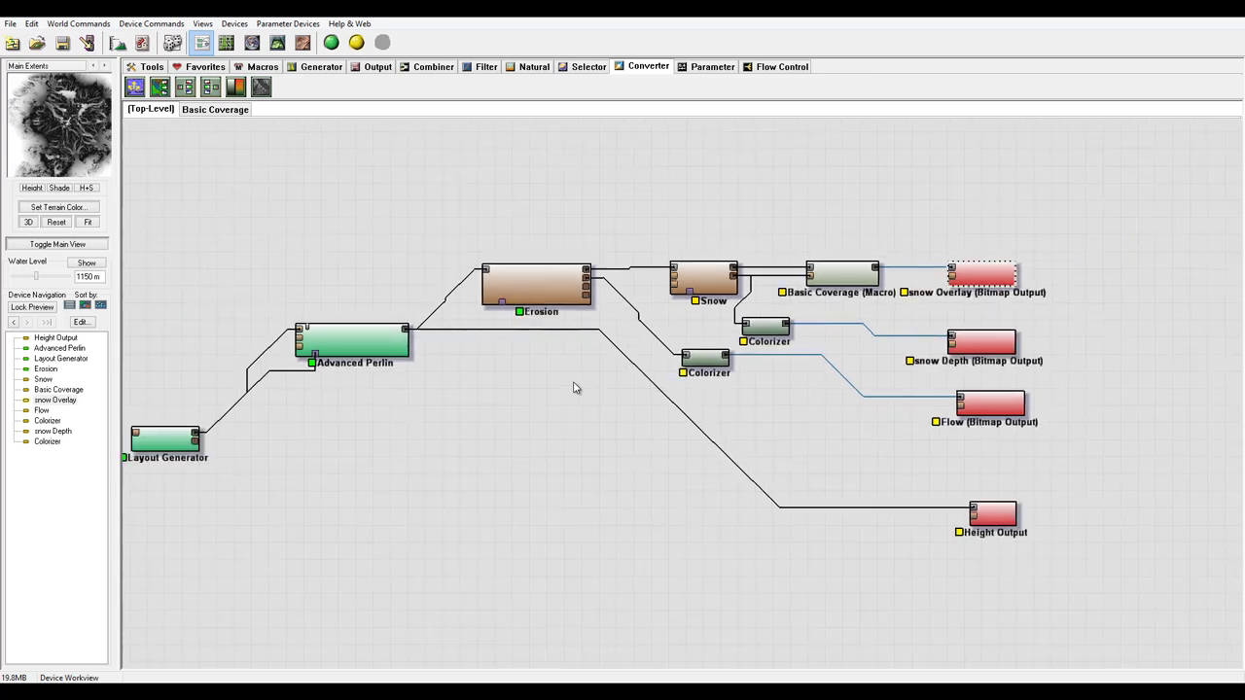
scroll(772, 387, down, 1)
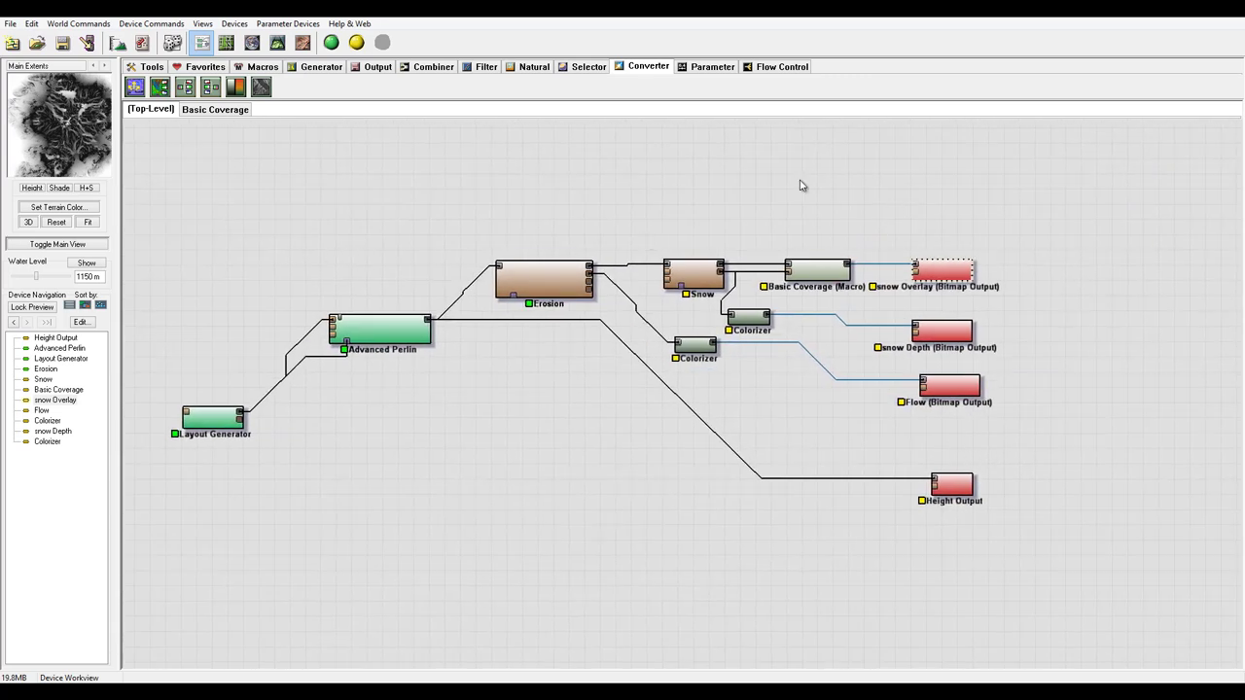
click(831, 274)
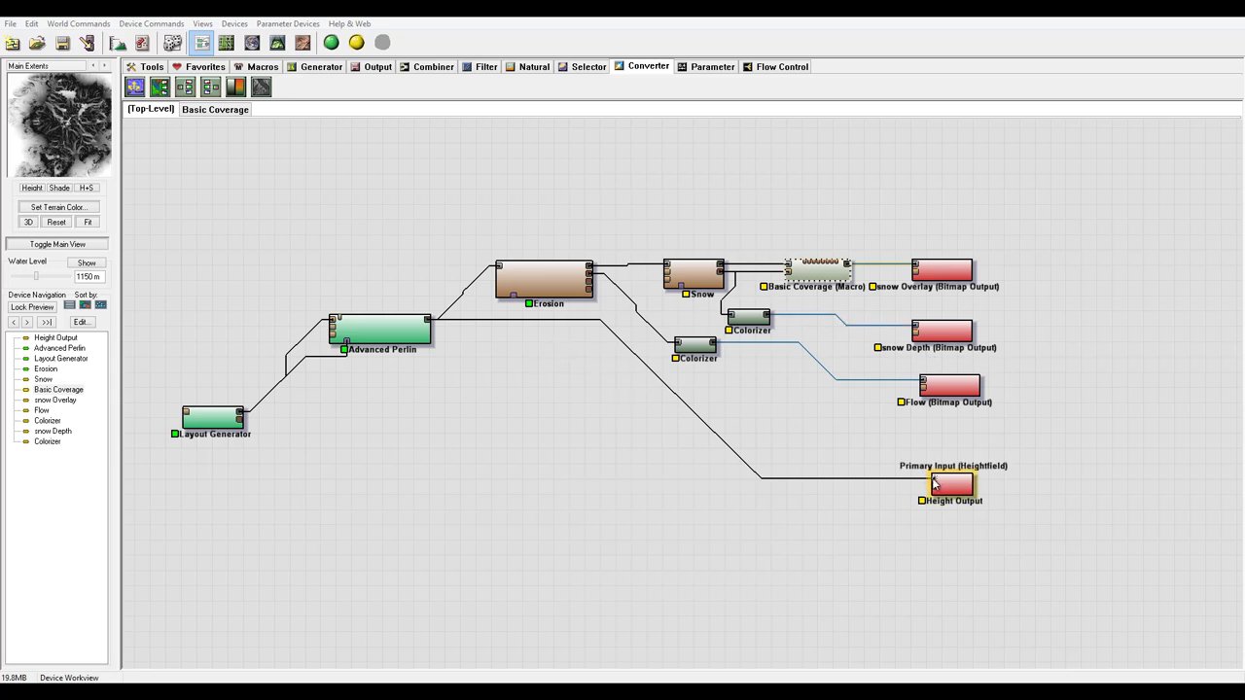
drag(934, 483, 721, 268)
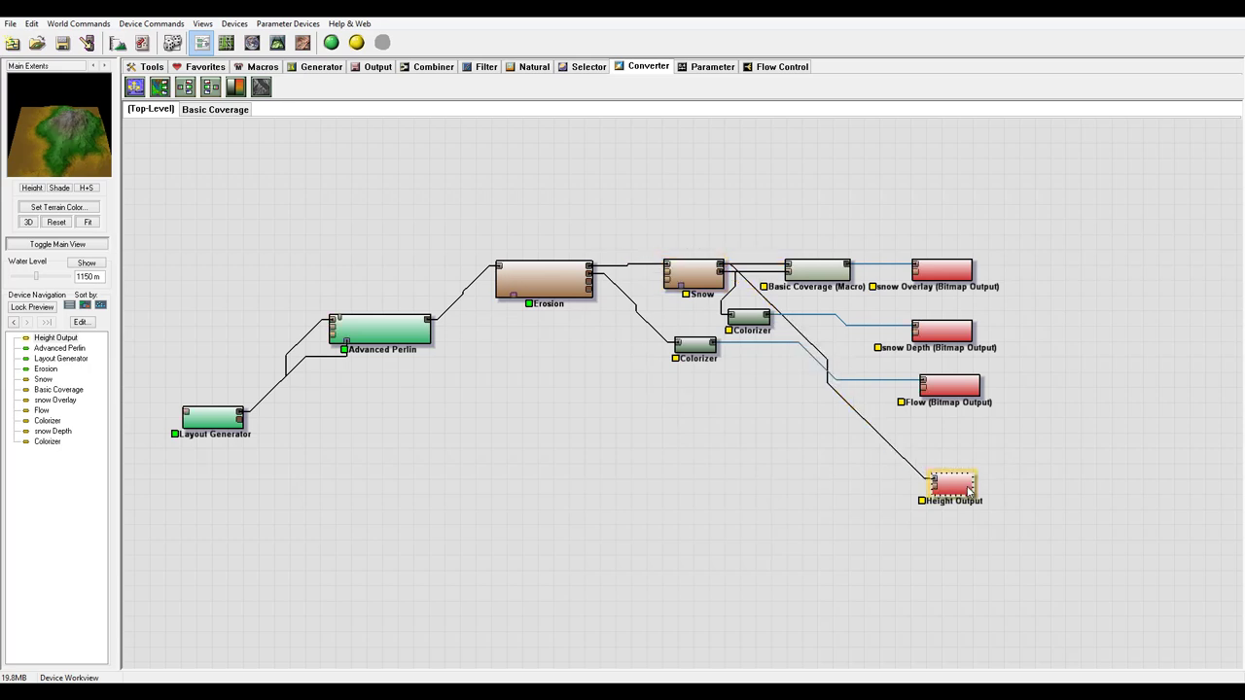
Step: Reposition Height Output directly beneath the Flow output in the output column
drag(951, 484, 979, 484)
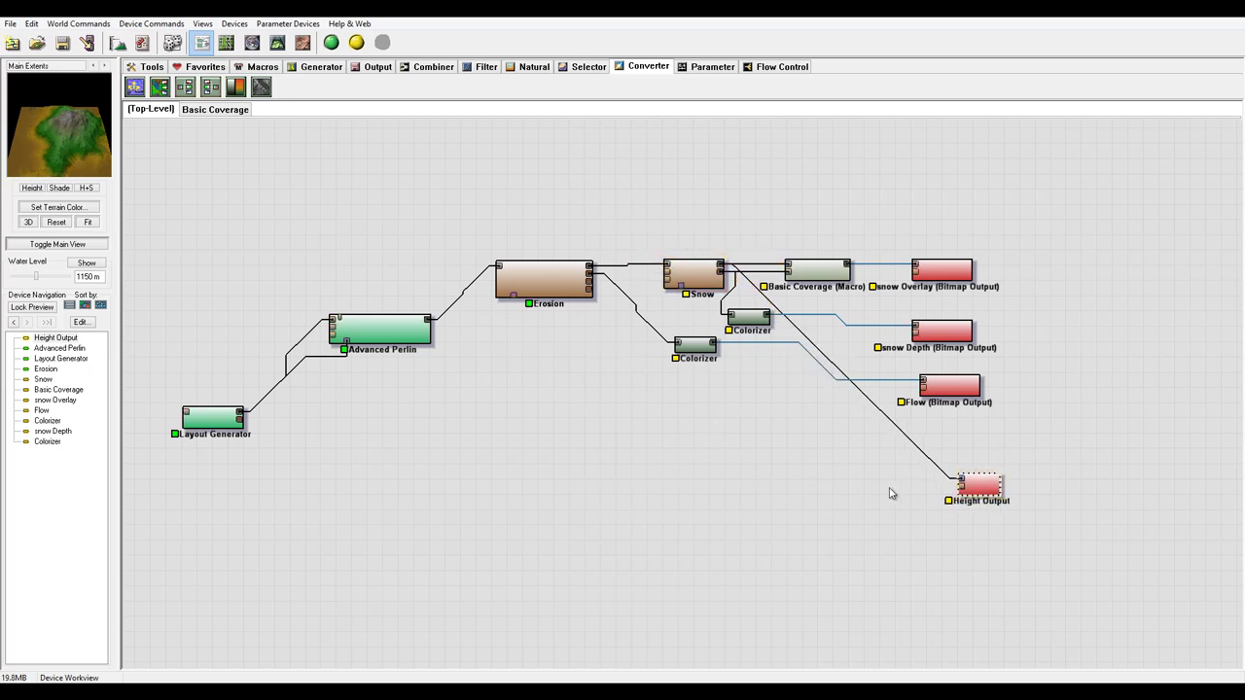
click(397, 332)
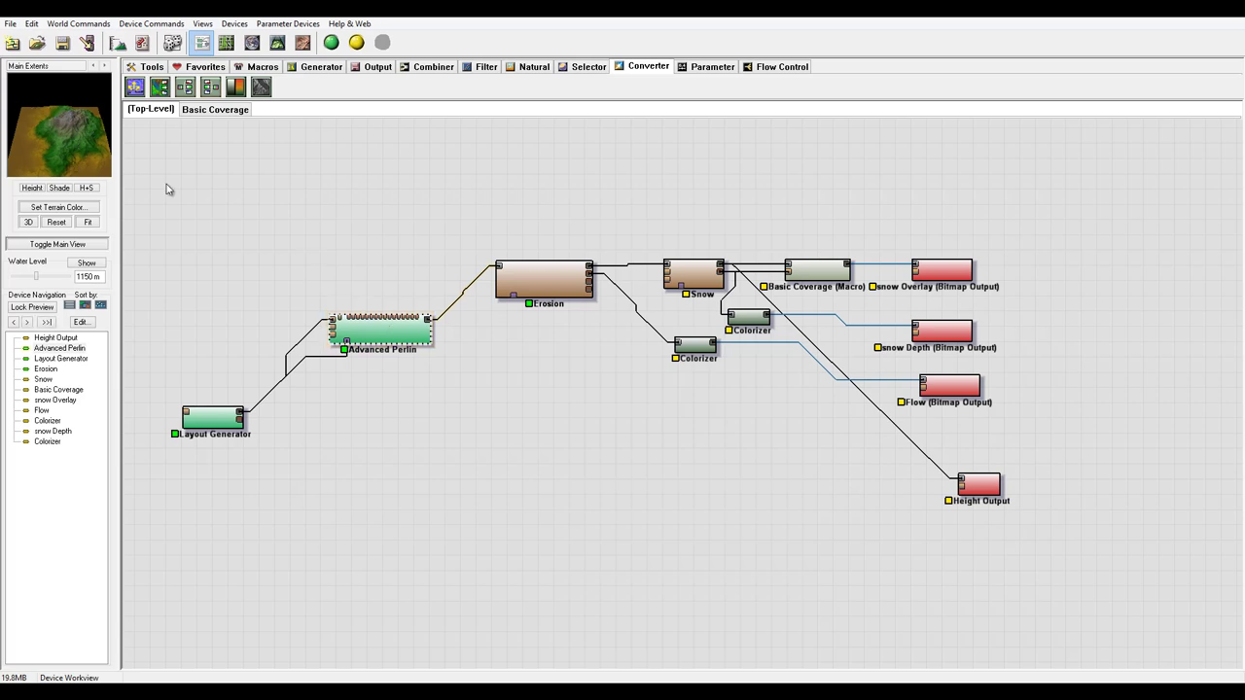
click(993, 487)
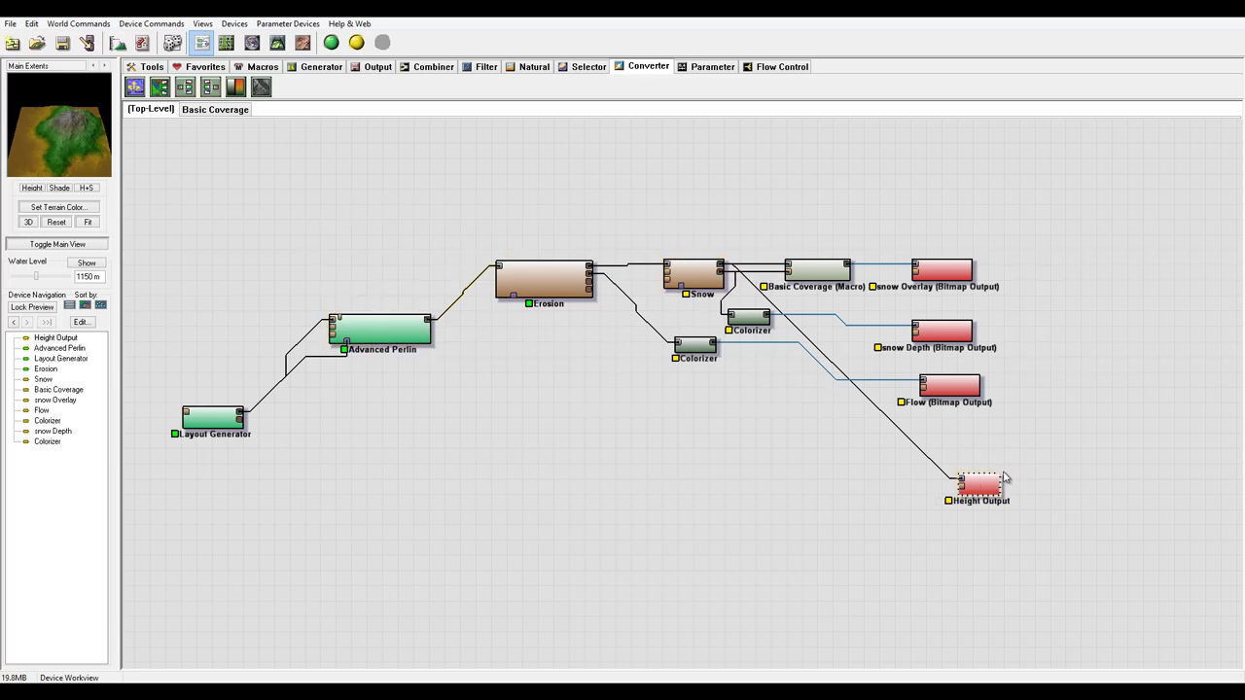
drag(984, 496, 953, 468)
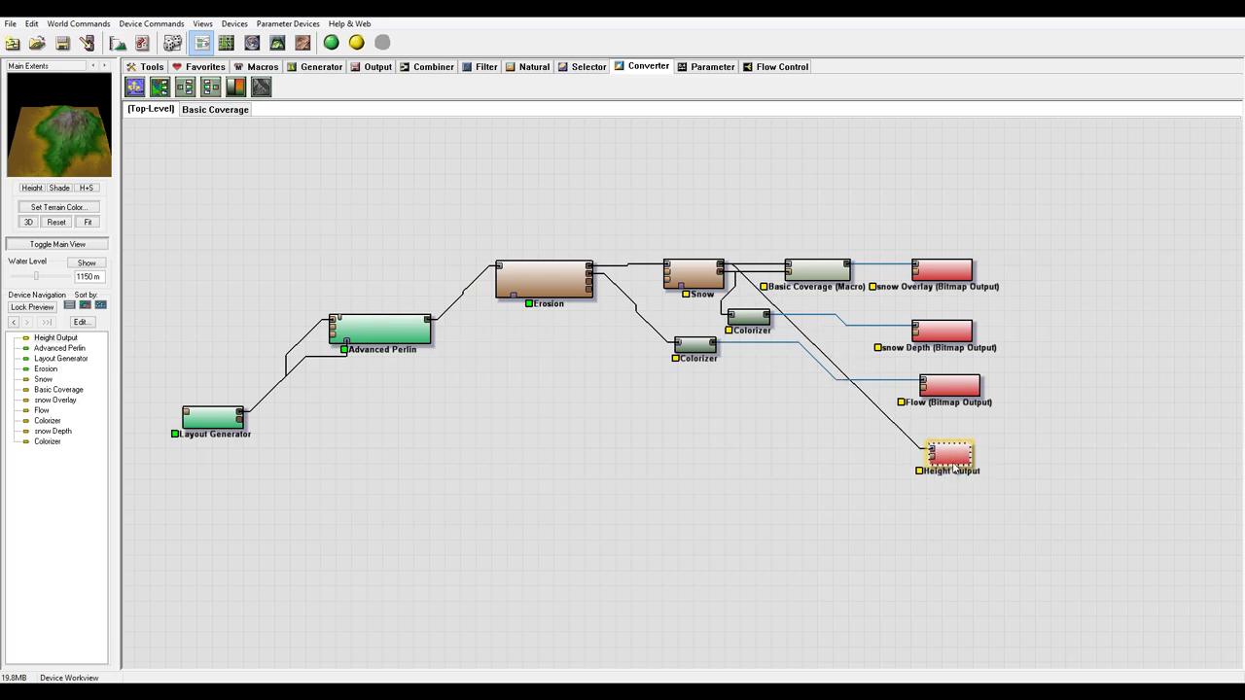
Step: Set the terrain's maximum elevation to 2000 m in the project's general settings
right_drag(569, 369, 616, 401)
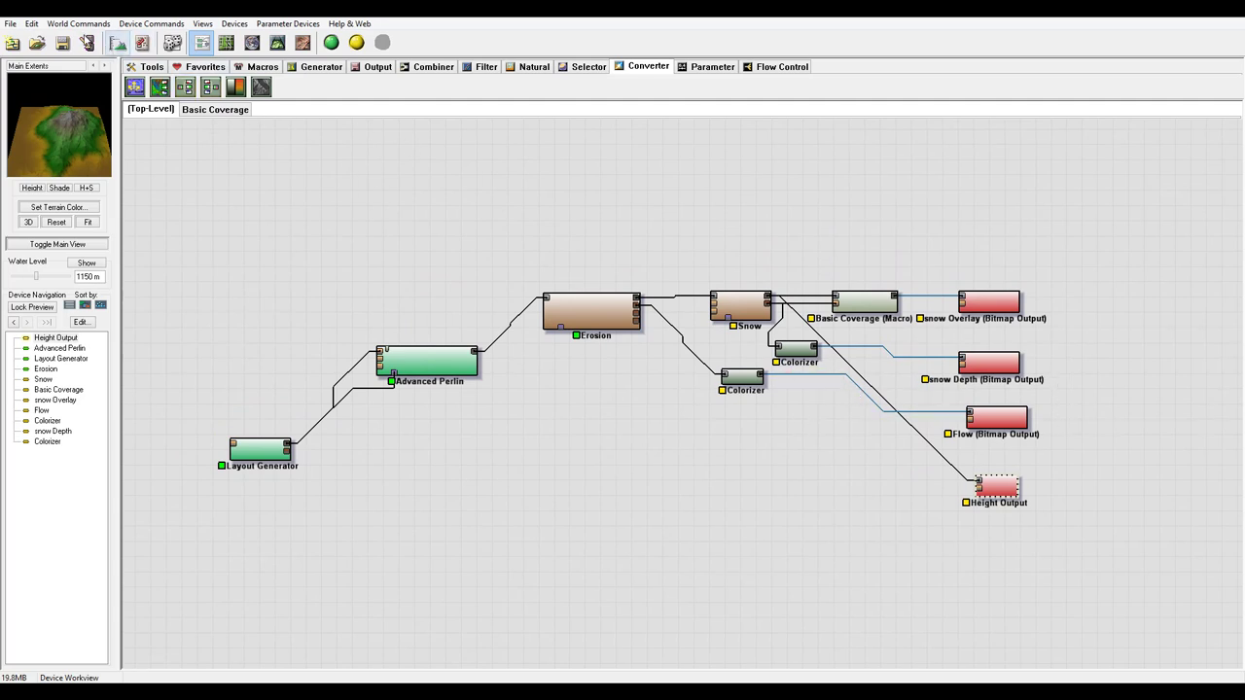
click(118, 43)
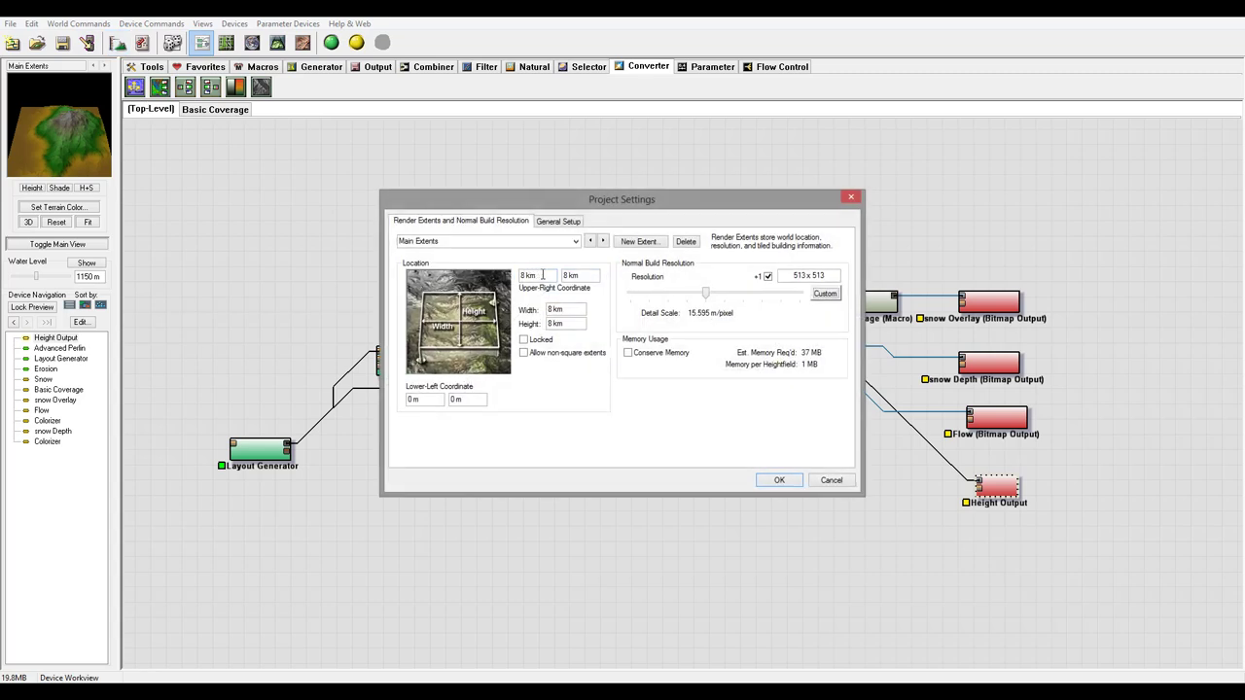
click(559, 222)
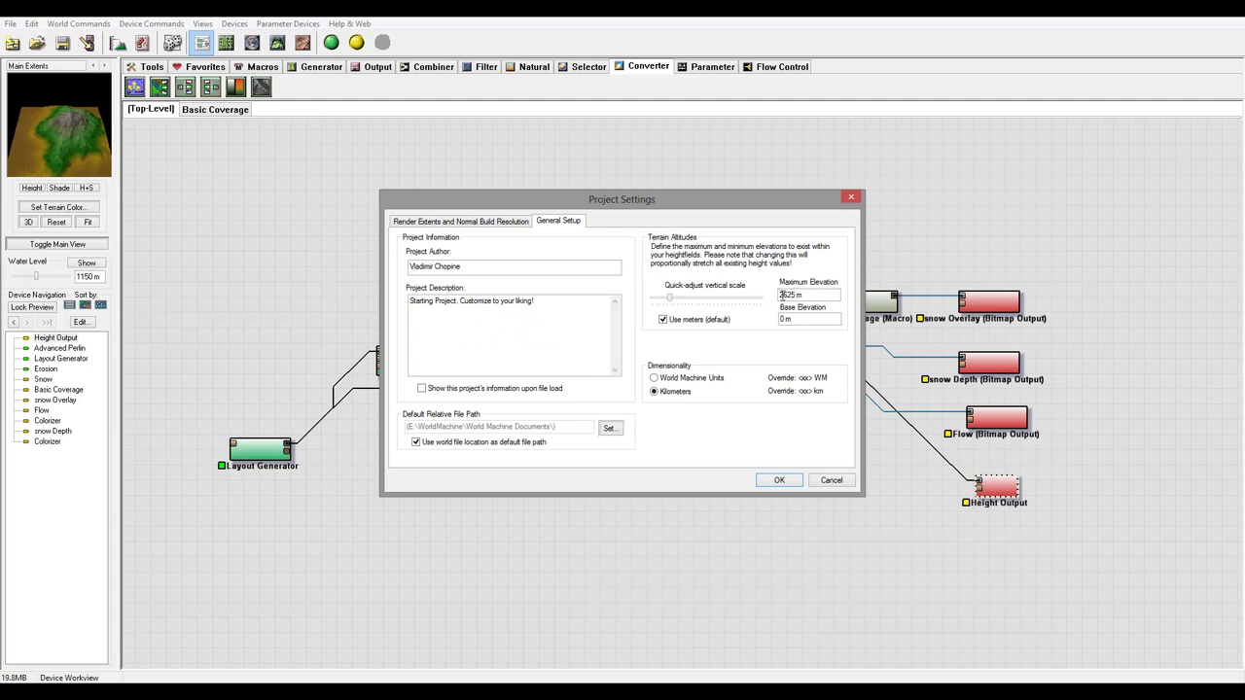
drag(798, 294, 694, 297)
text(2000)
Step: Raise the normal build resolution of the Main Extents to 2049 x 2049
click(496, 222)
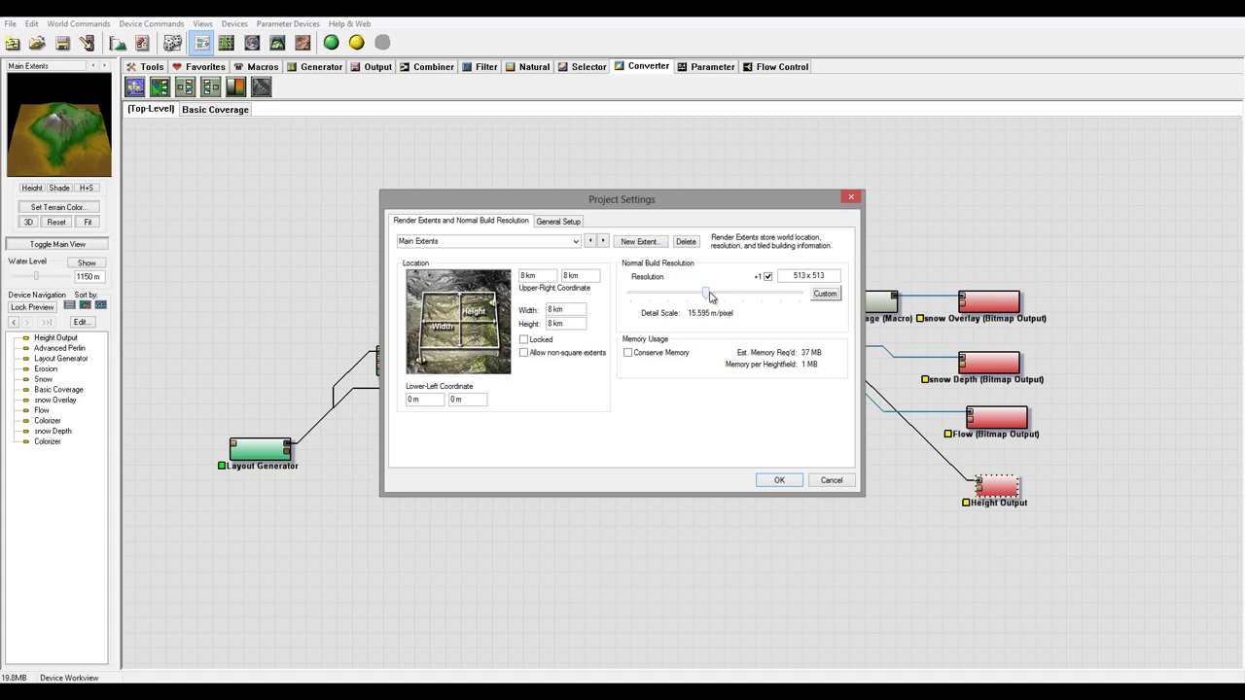
drag(719, 295, 730, 297)
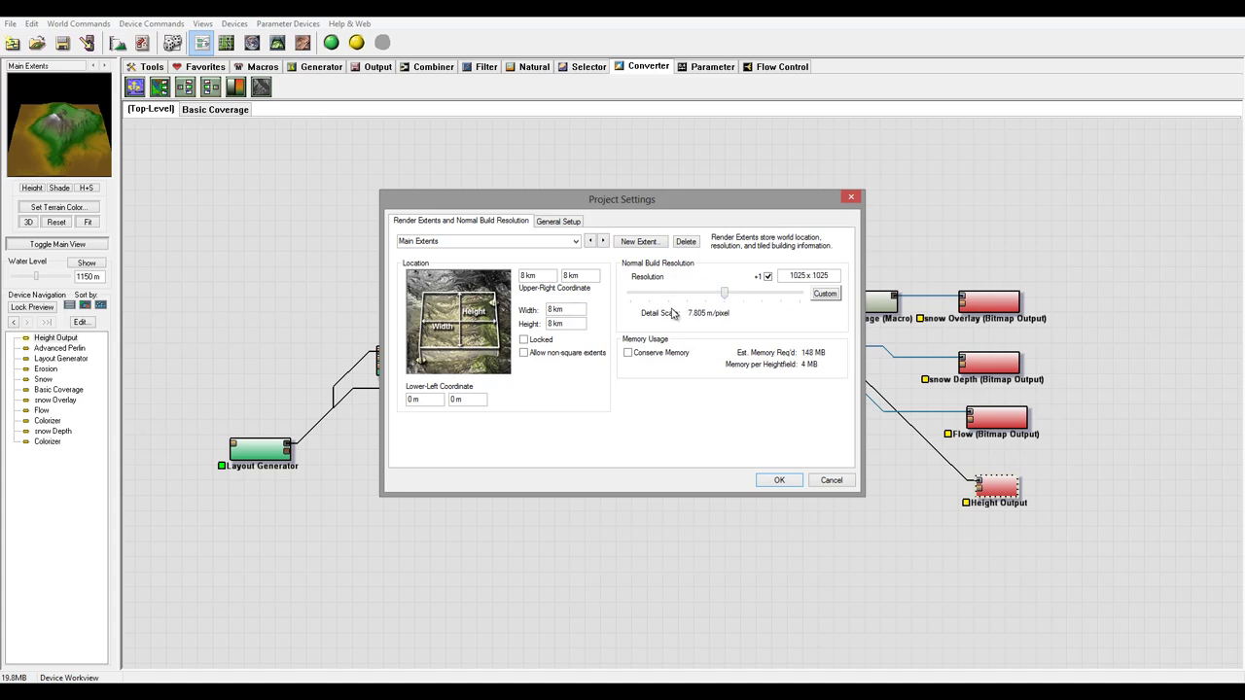
mouse_move(725, 297)
mouse_down()
mouse_move(707, 297)
mouse_move(723, 298)
mouse_up()
drag(723, 293, 743, 293)
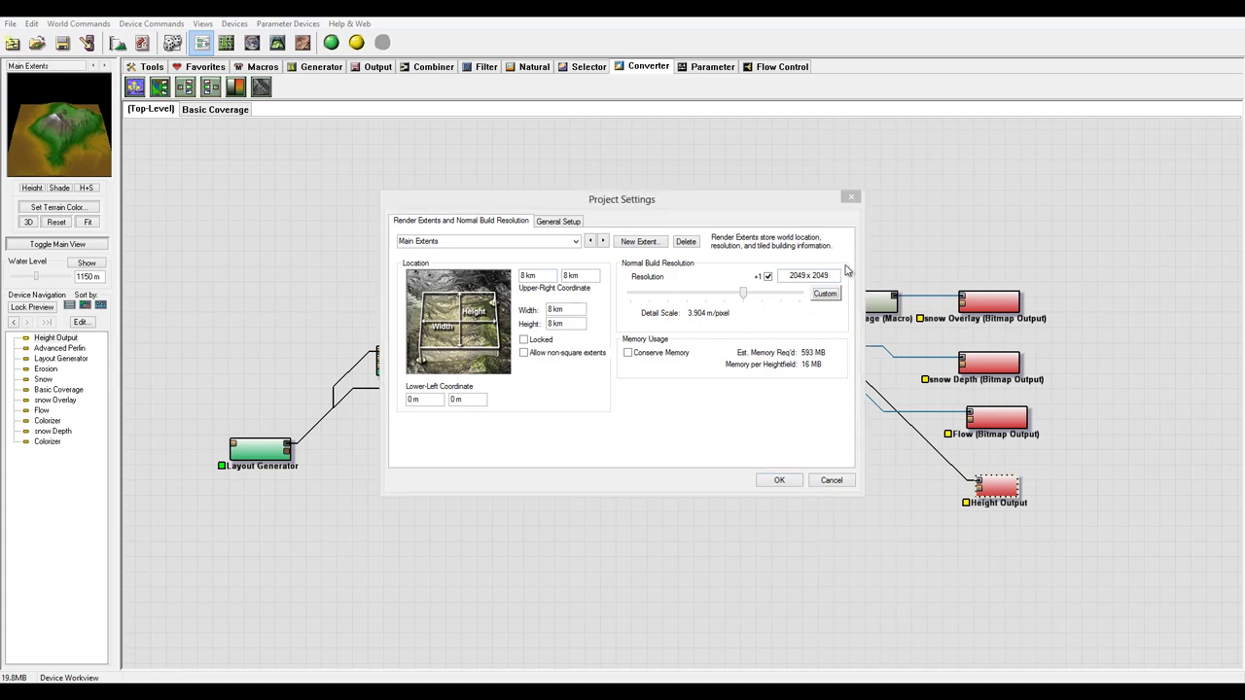
Step: Set the normal build resolution of the Main Extents to 1025 x 1025 and build the world
drag(738, 293, 718, 296)
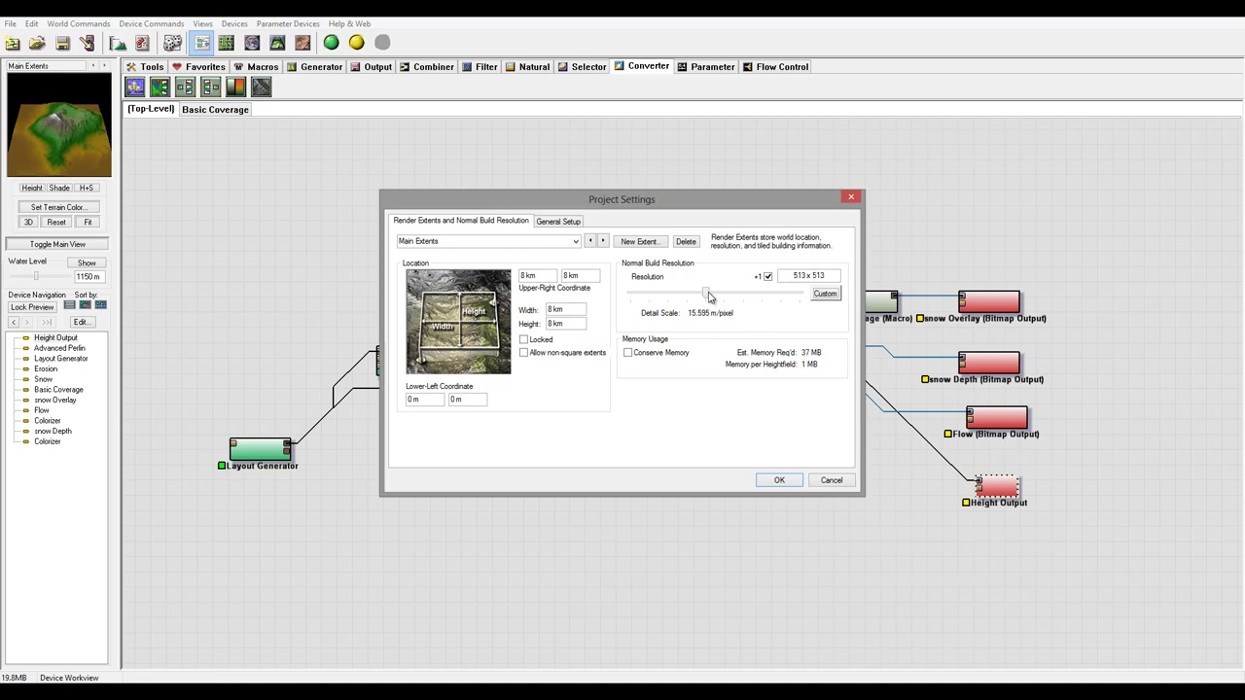
mouse_move(710, 297)
mouse_down()
mouse_move(735, 297)
mouse_move(724, 298)
mouse_up()
click(780, 480)
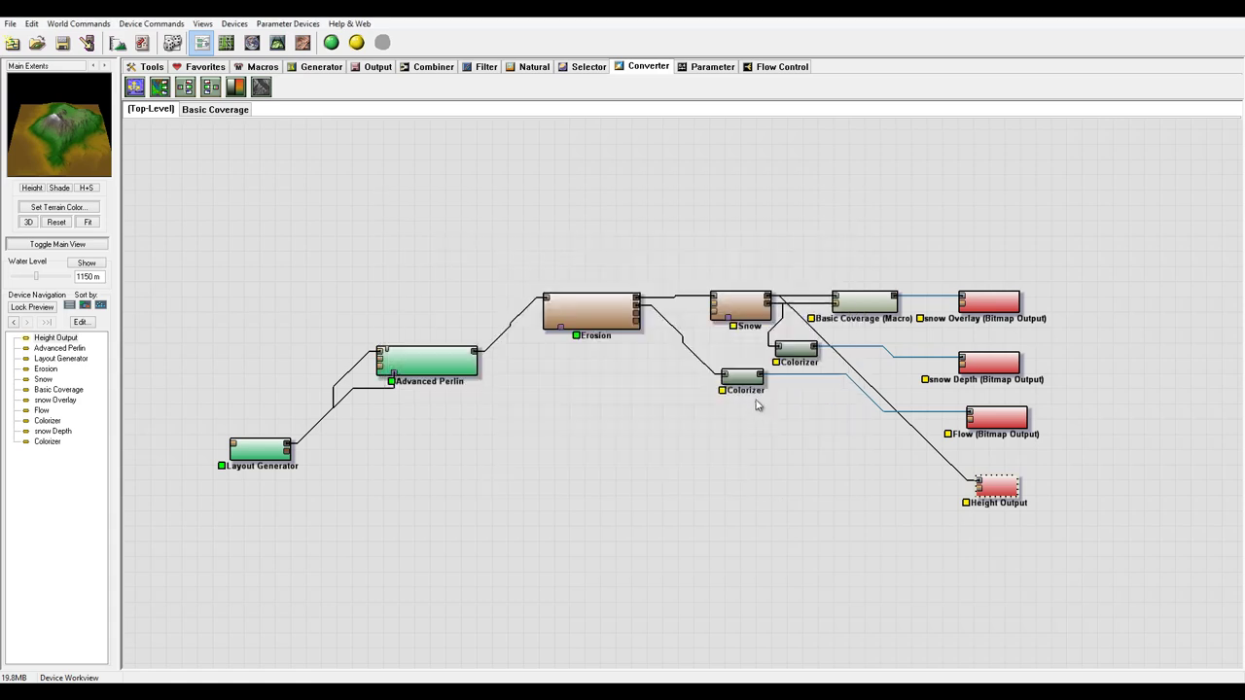
click(331, 42)
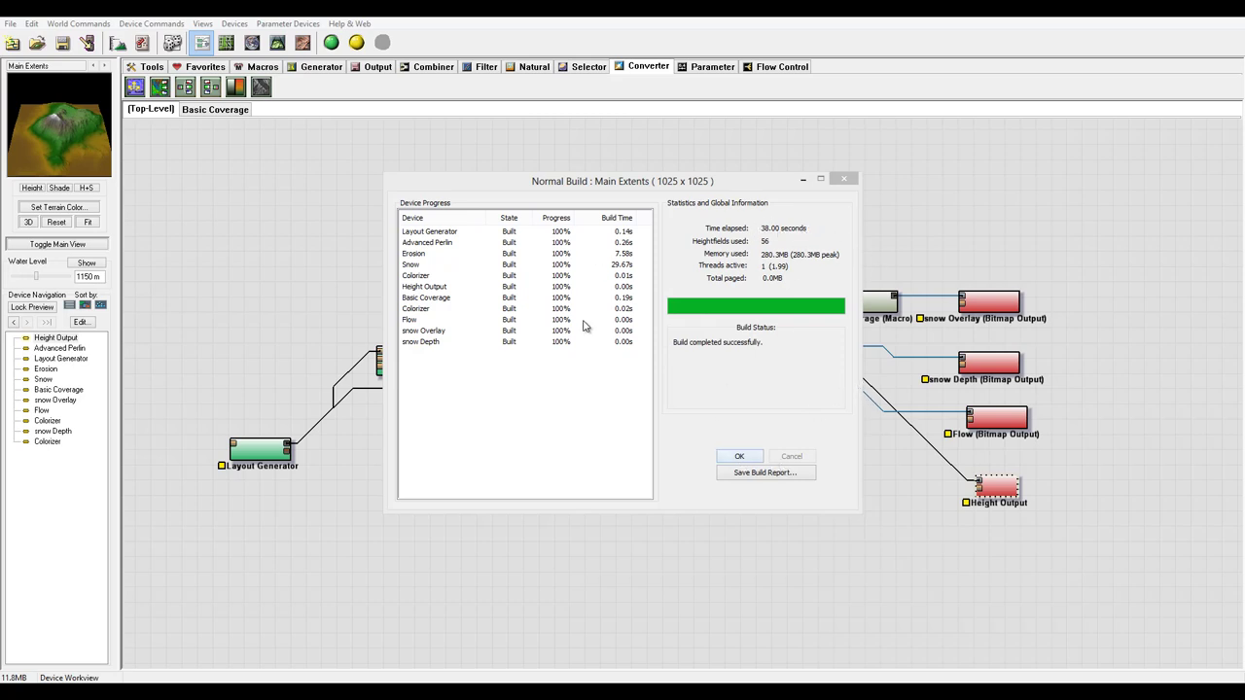
click(743, 457)
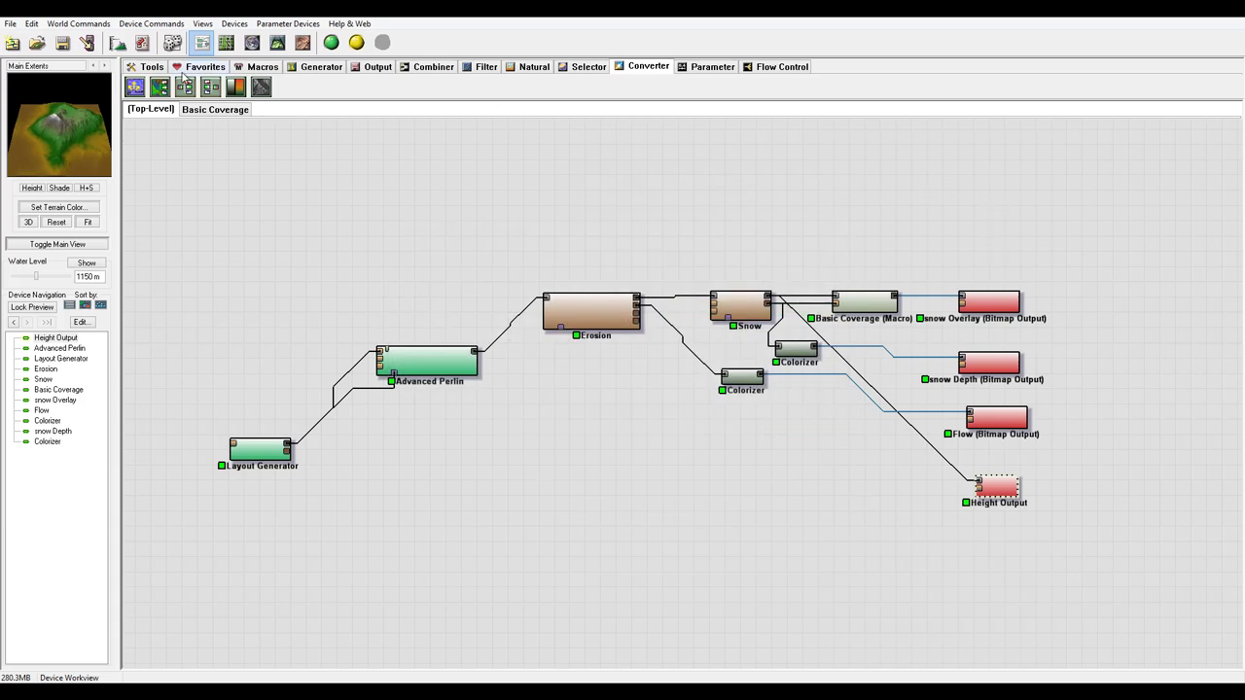
Step: Configure Height Output to export as 16-bit TIFF to E:\WorldMachine\snowmountain\sHeight.tif
click(86, 43)
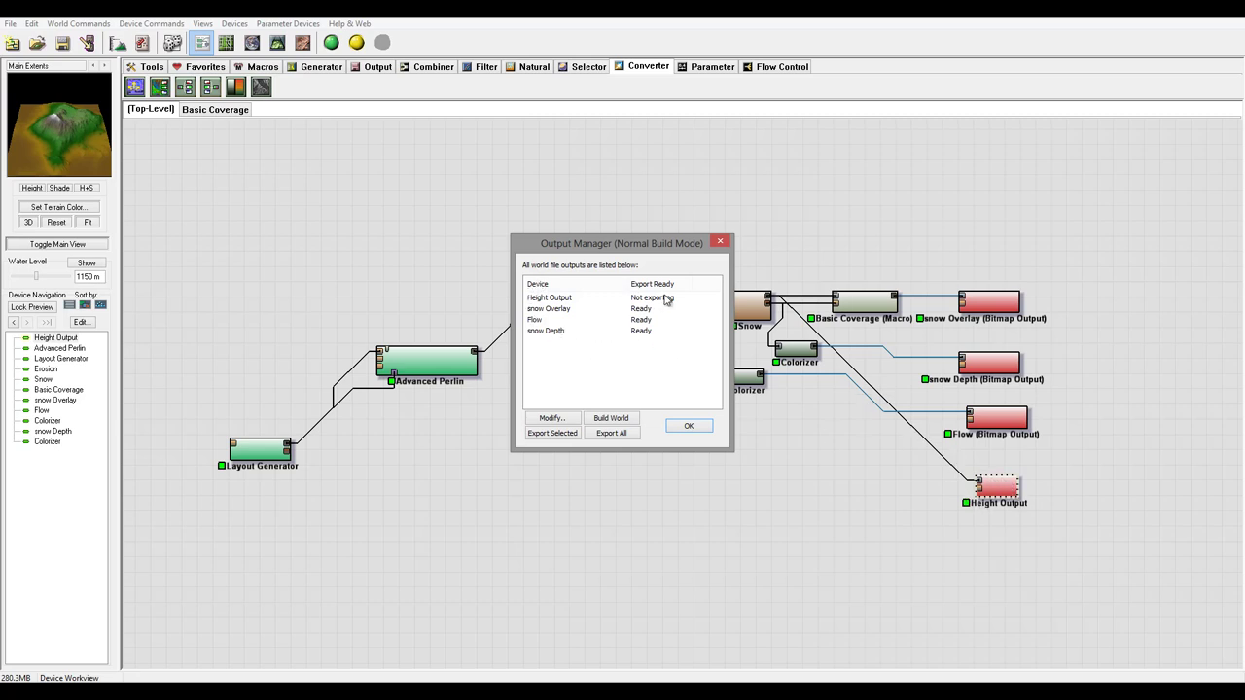
click(688, 427)
double_click(998, 486)
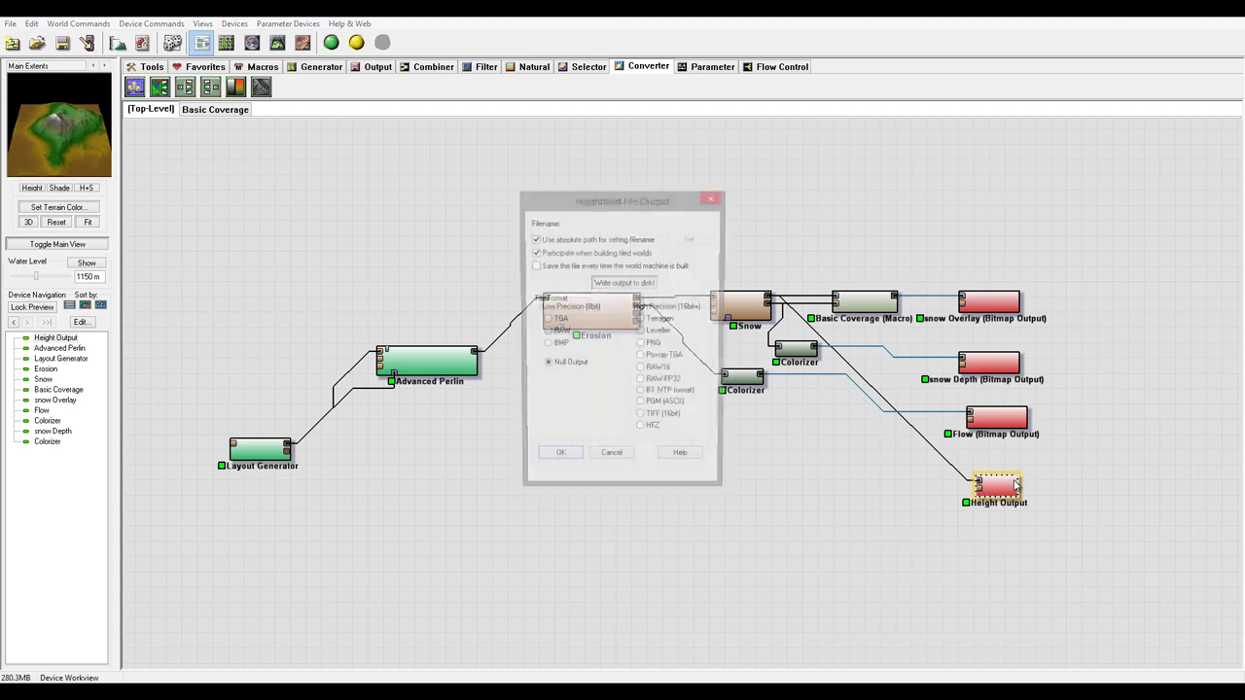
click(643, 419)
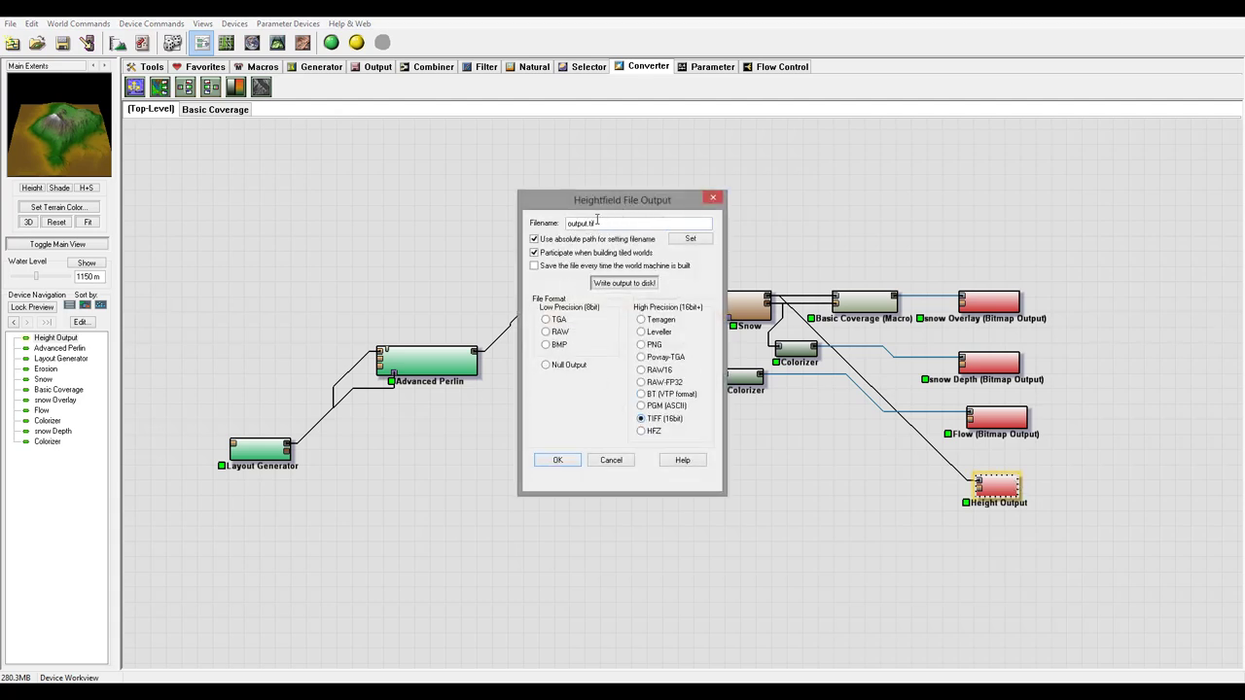
drag(591, 223, 546, 226)
key(BackSpace)
click(558, 460)
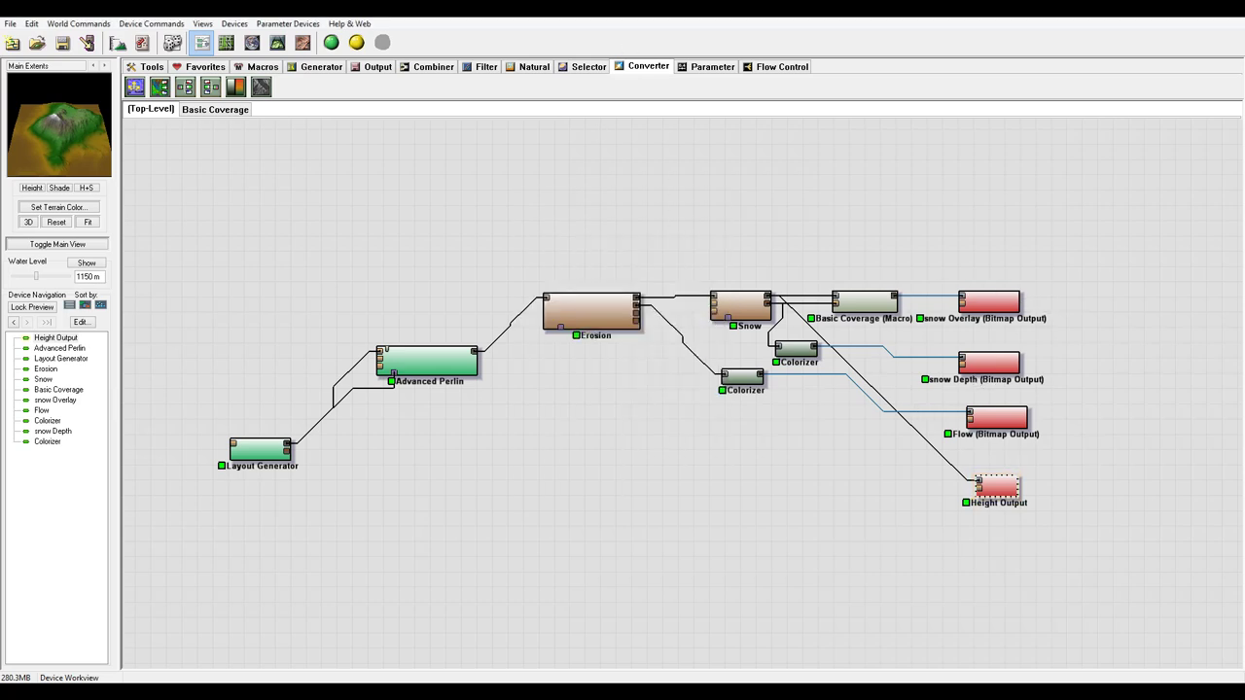
Step: Export all four world file outputs of the 1025 x 1025 build to disk
key(ctrl+o)
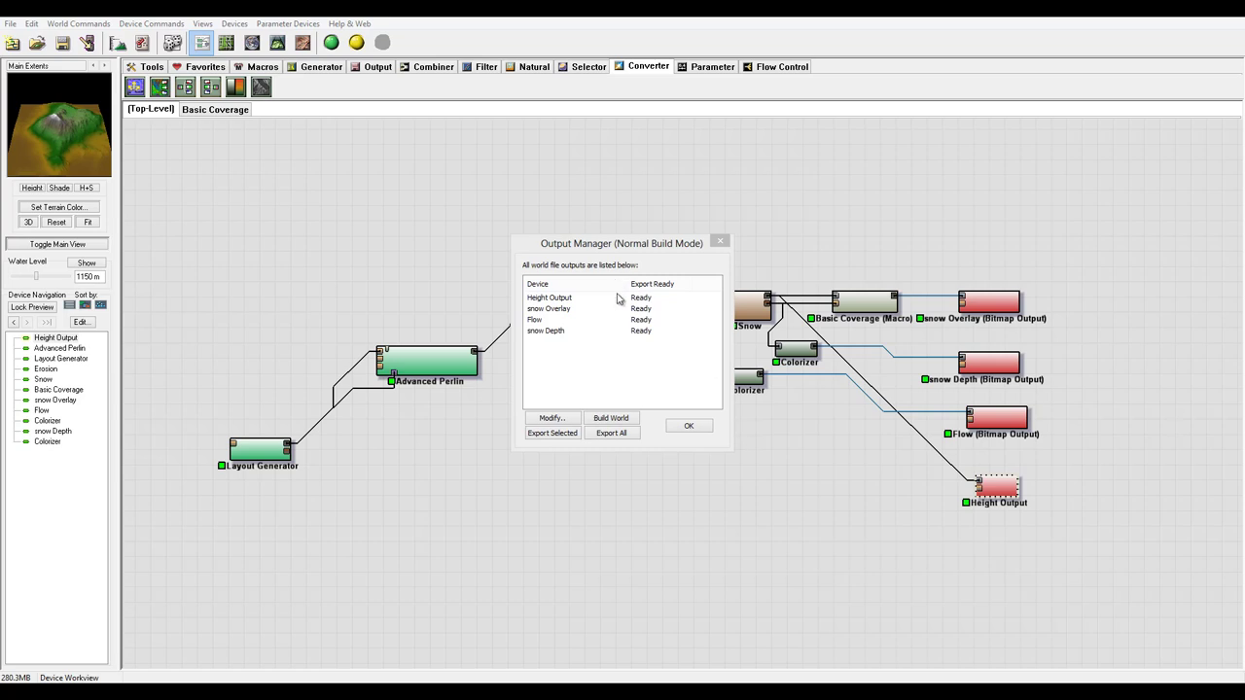
click(612, 436)
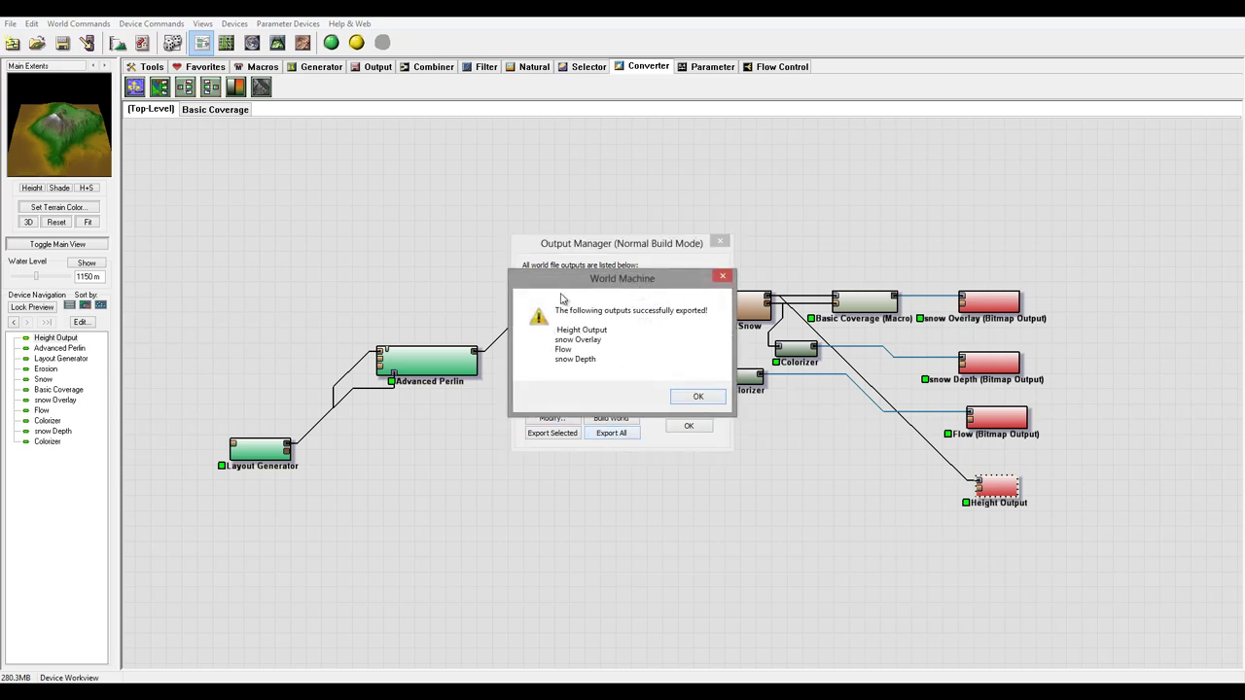
click(696, 397)
click(689, 426)
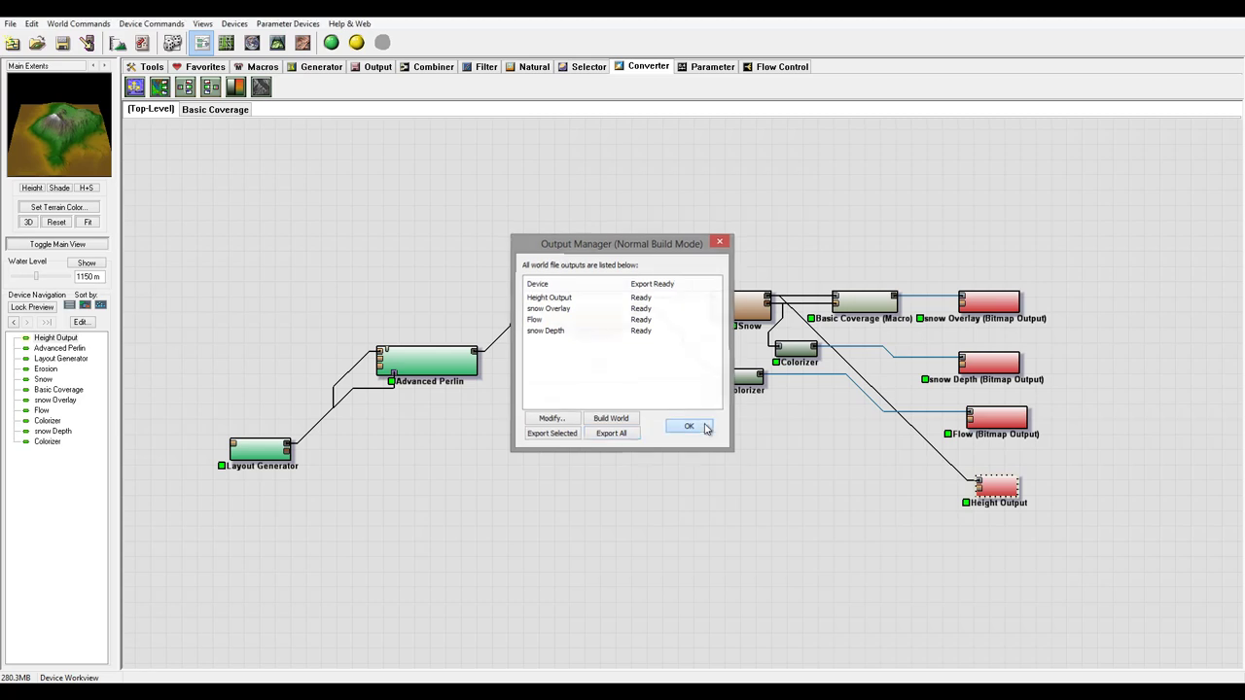
Step: Lower the normal build resolution of the Main Extents to 513 x 513
click(102, 25)
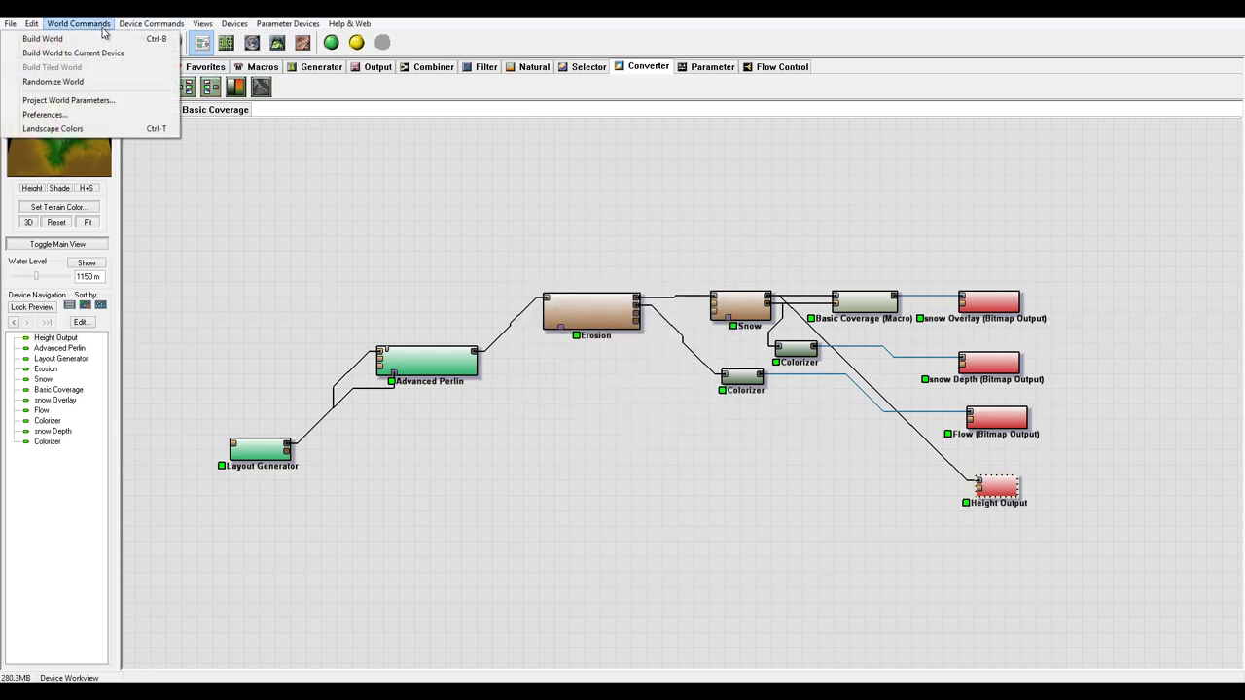
click(323, 189)
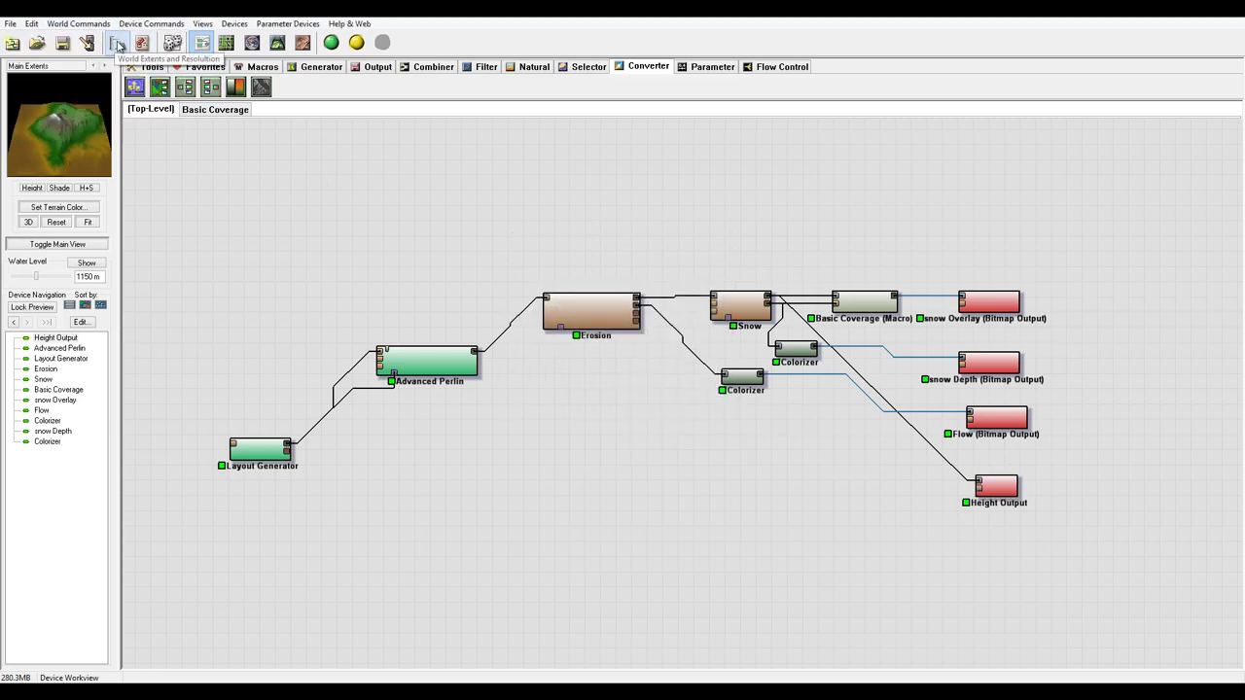
click(115, 44)
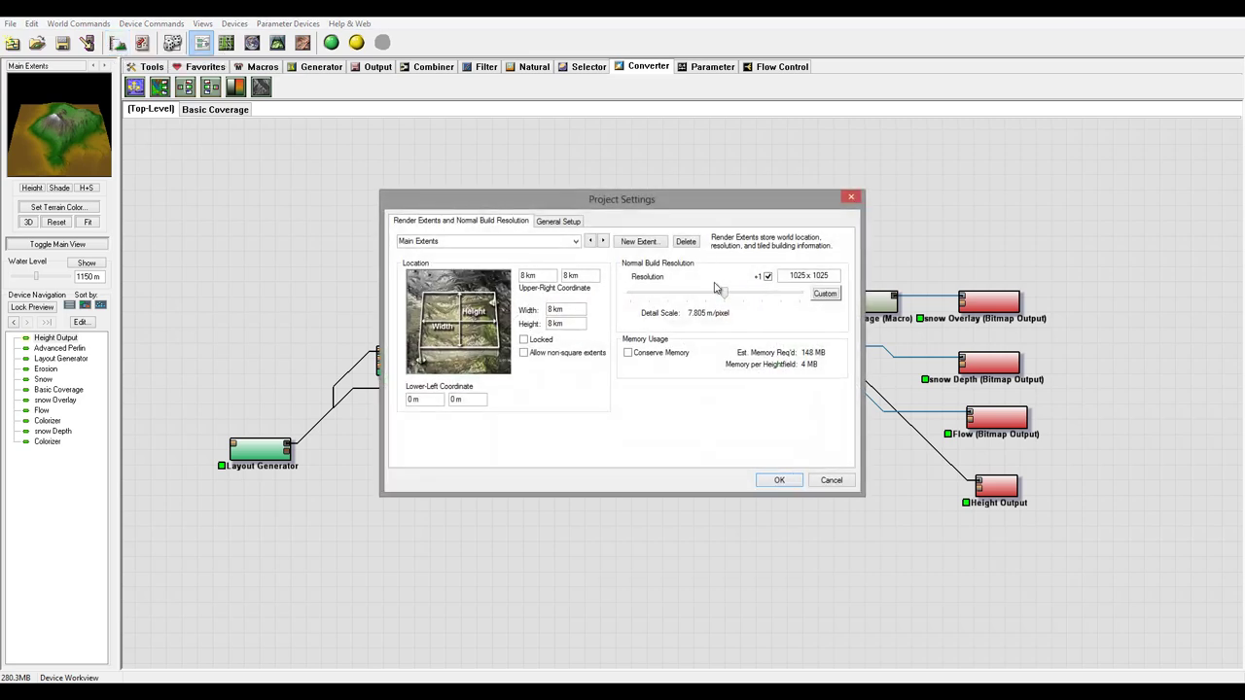
drag(724, 300, 706, 299)
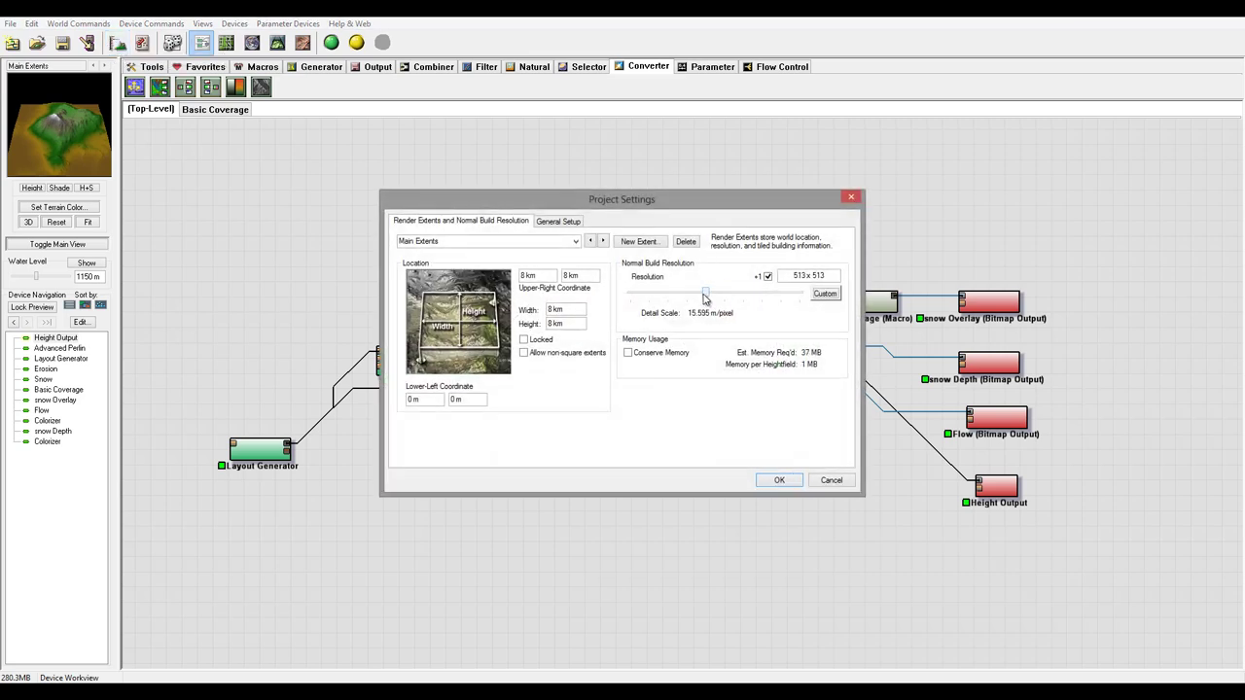
click(790, 481)
Step: Change the snow Overlay output's file name to sCover512.tif in the snowmountain folder
double_click(968, 303)
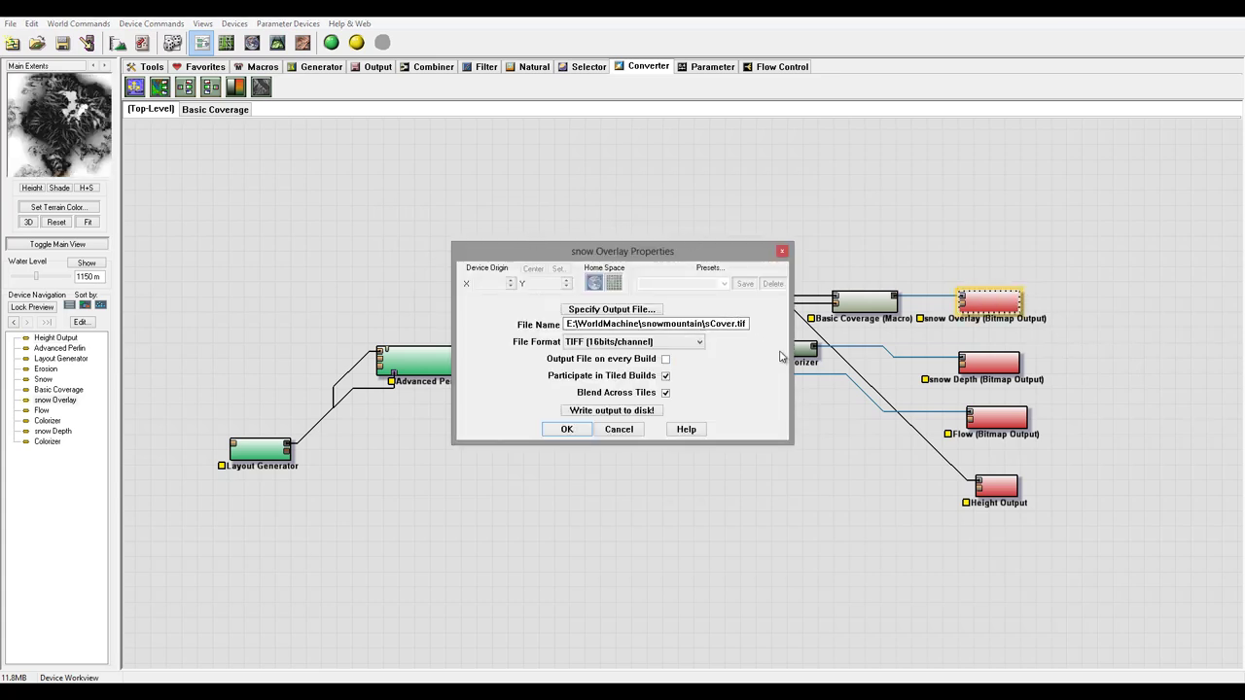
text(512)
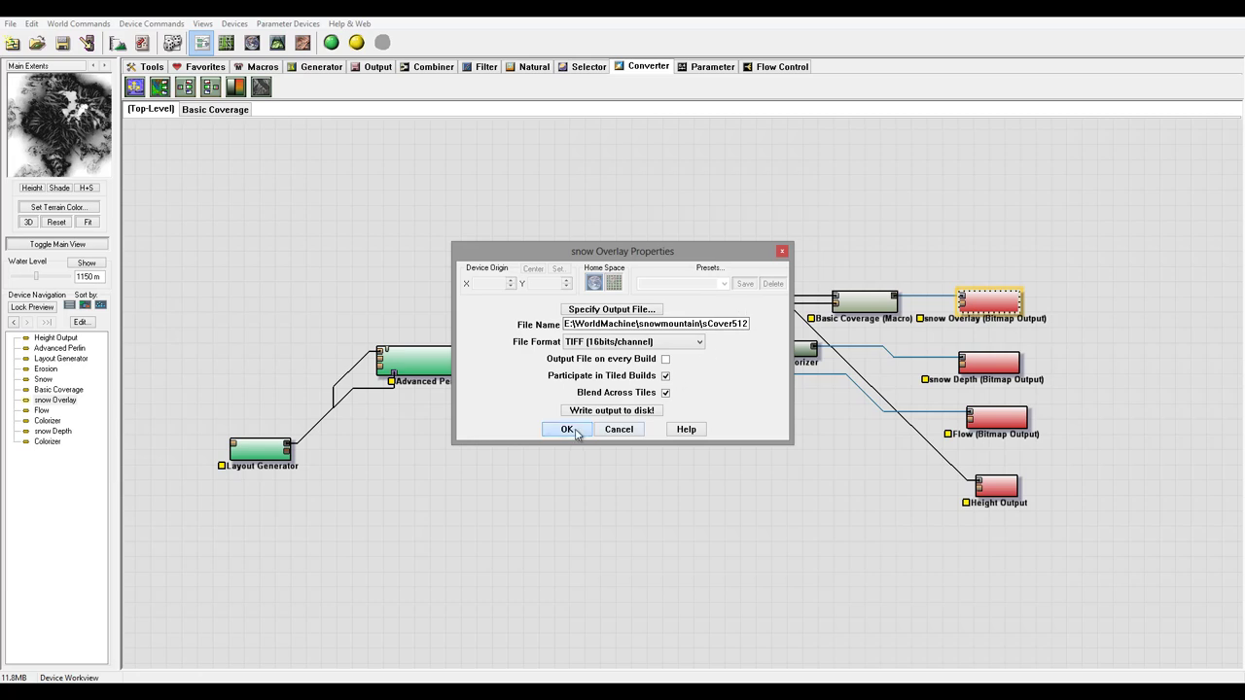
click(567, 429)
Step: Change the snow Depth output's file name to sDepth512.tif in the snowmountain folder
double_click(989, 363)
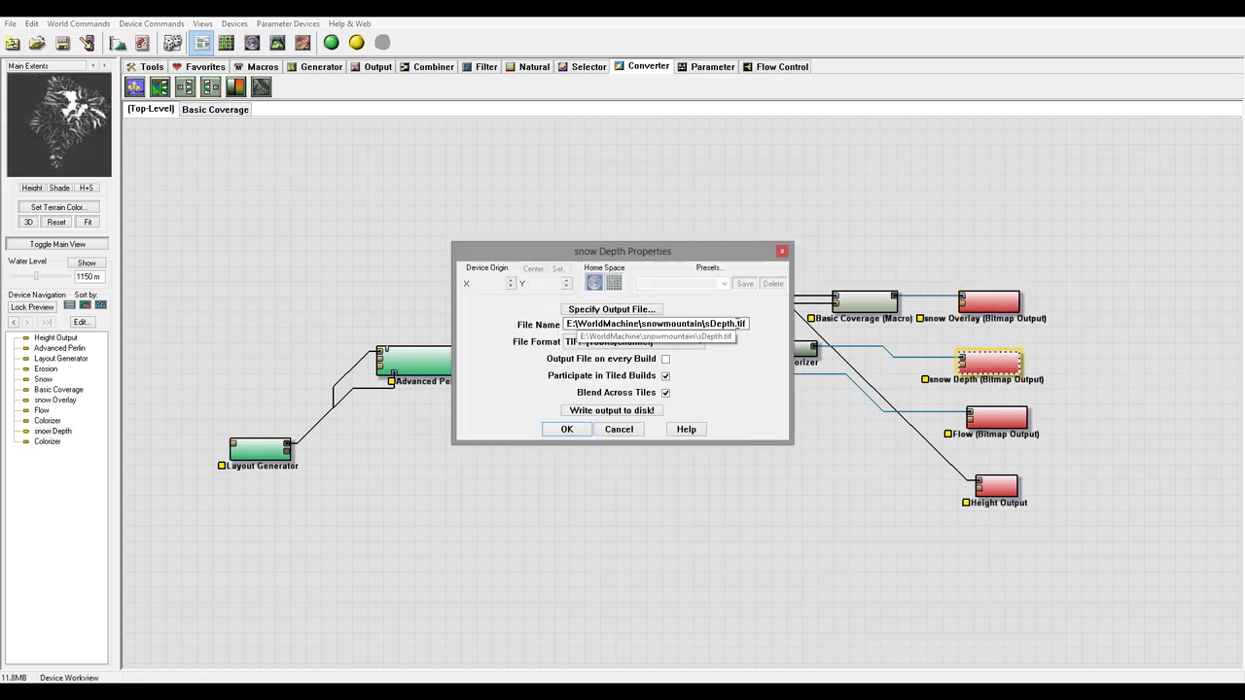
click(736, 324)
text(4)
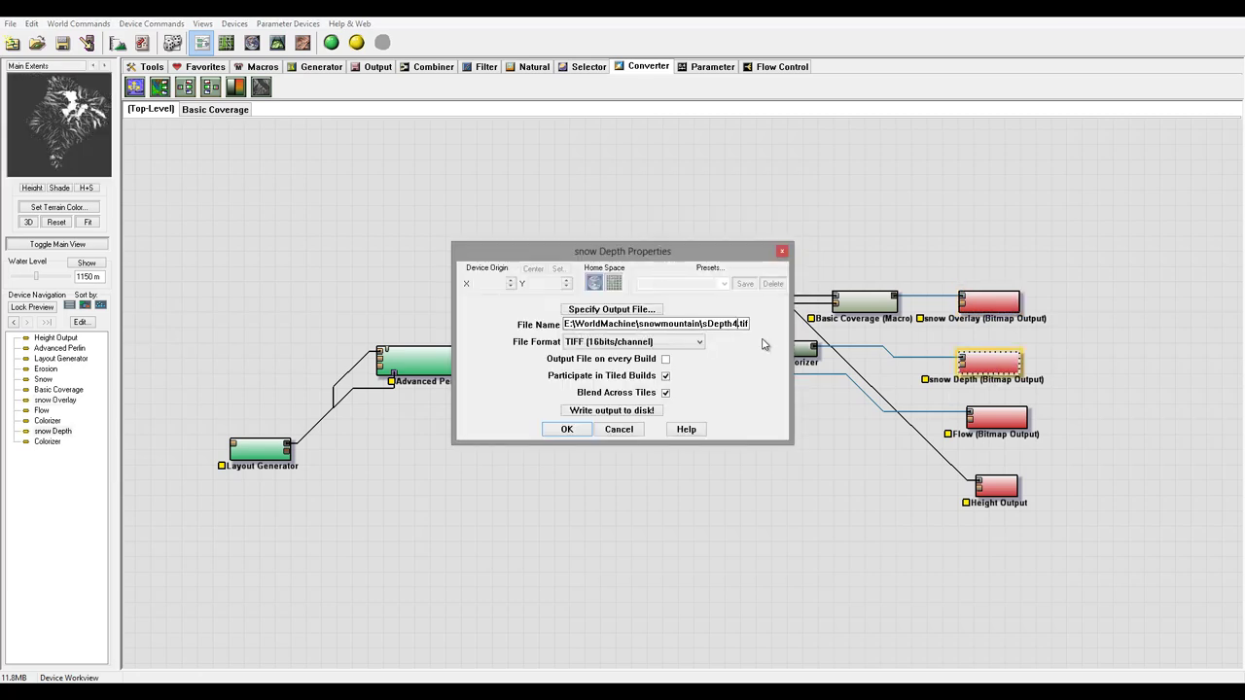
key(BackSpace)
text(512)
click(579, 431)
Step: Change the Flow output's file name to sFlow512.tif in the snowmountain folder
double_click(999, 414)
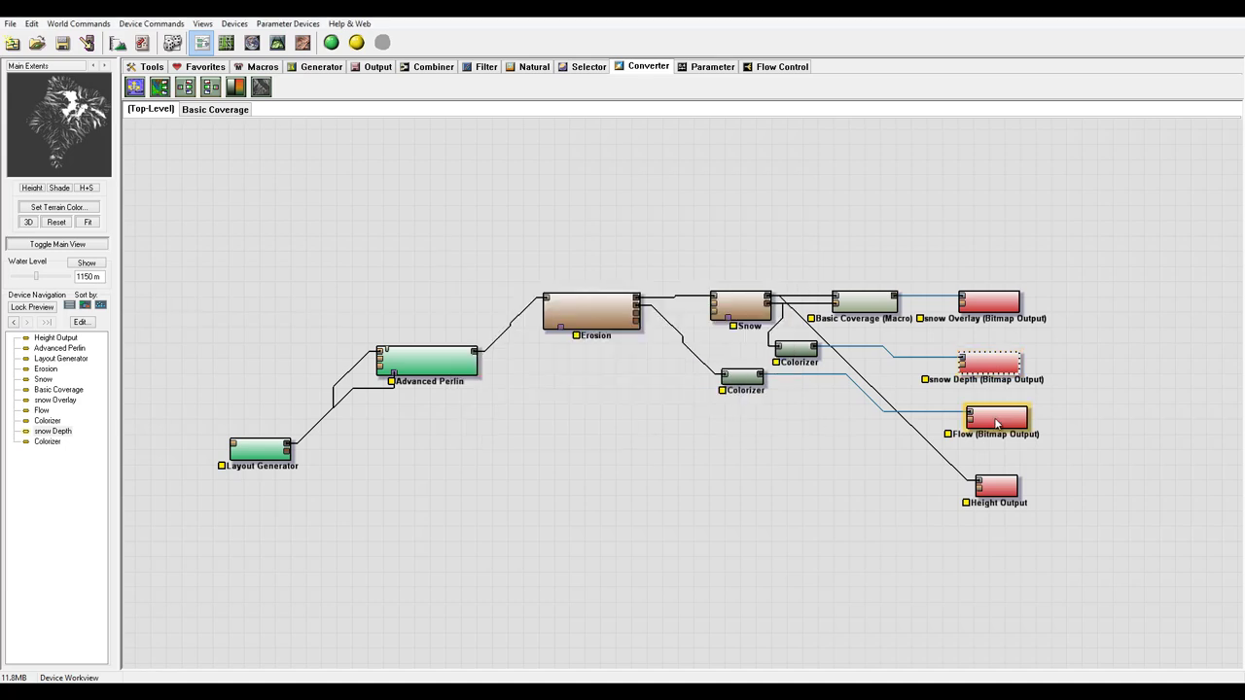
click(732, 323)
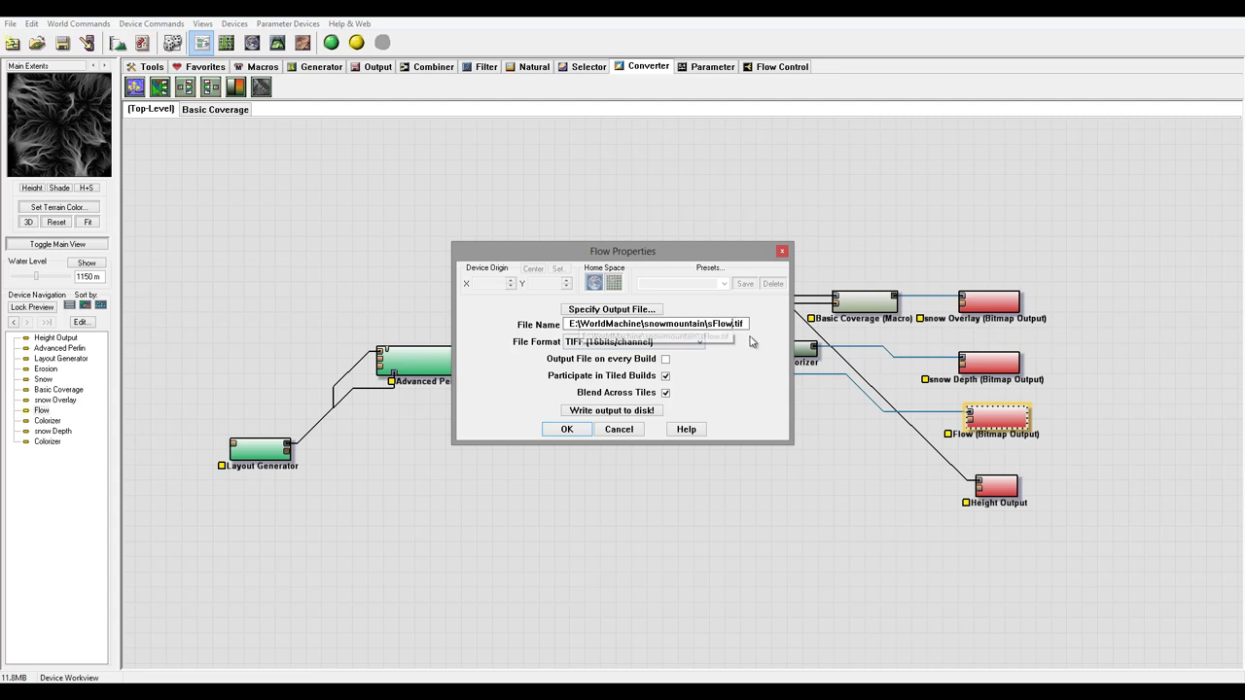
text(512)
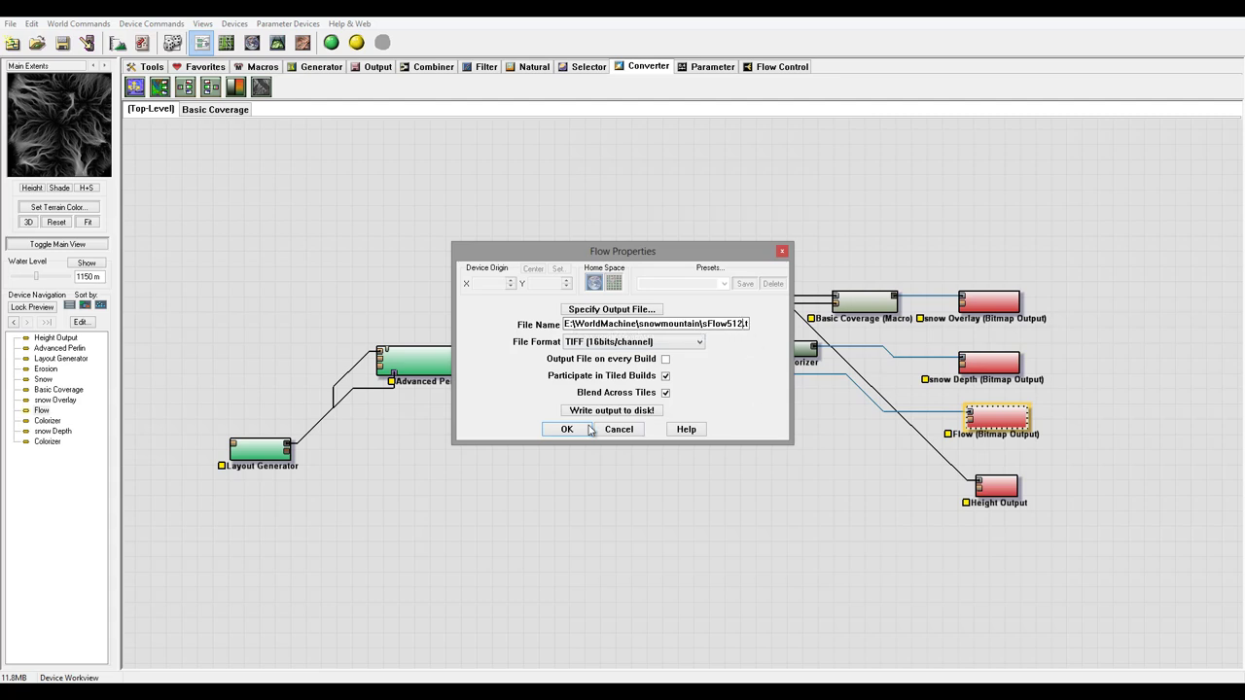
click(576, 431)
Step: Change the Height Output's file name to sHeight512.tif in the snowmountain folder
click(994, 487)
double_click(993, 487)
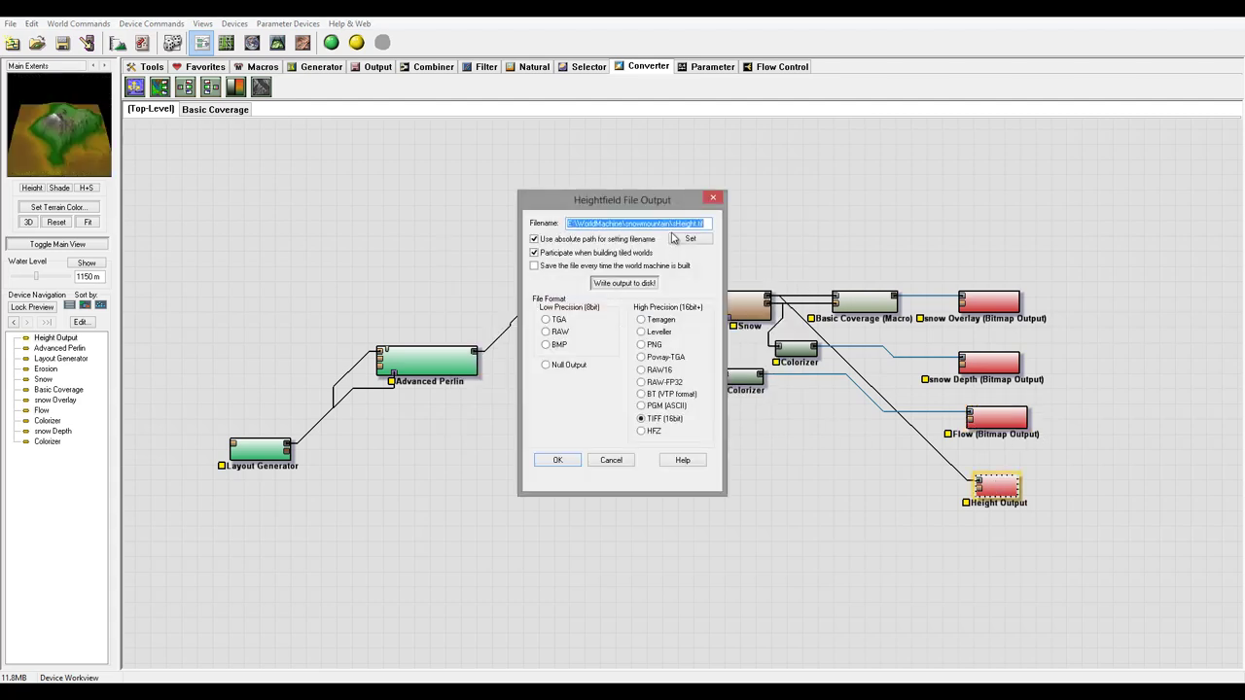
click(699, 223)
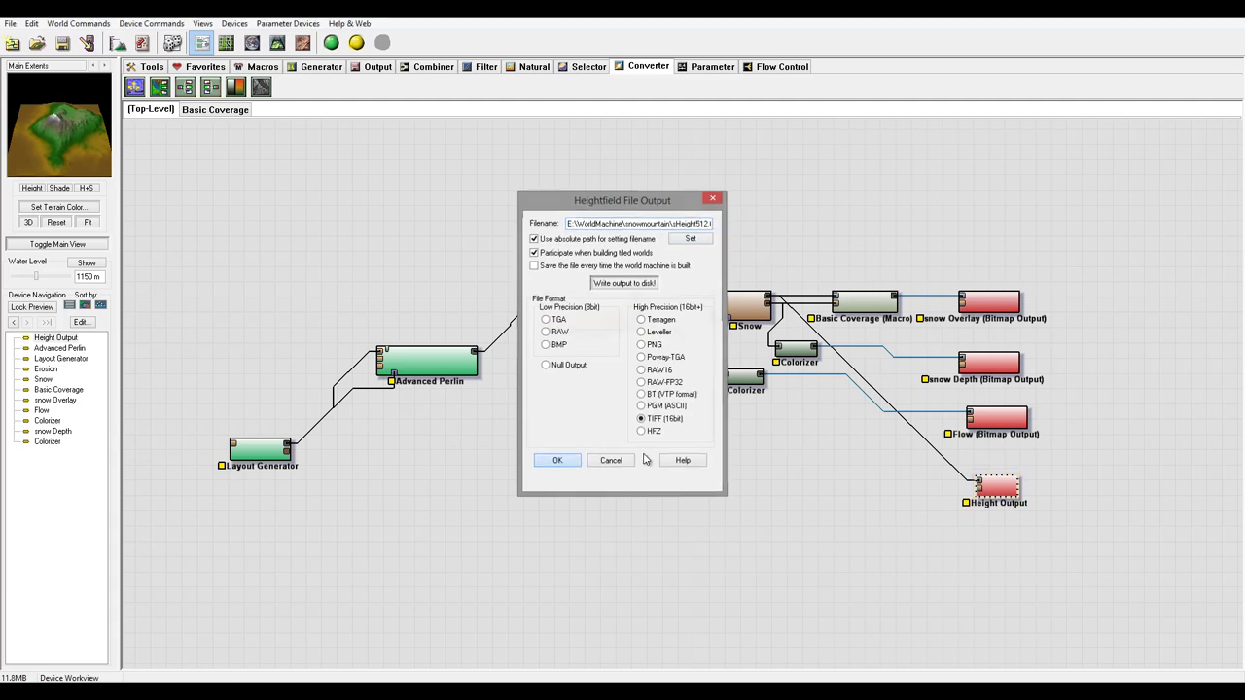
click(558, 460)
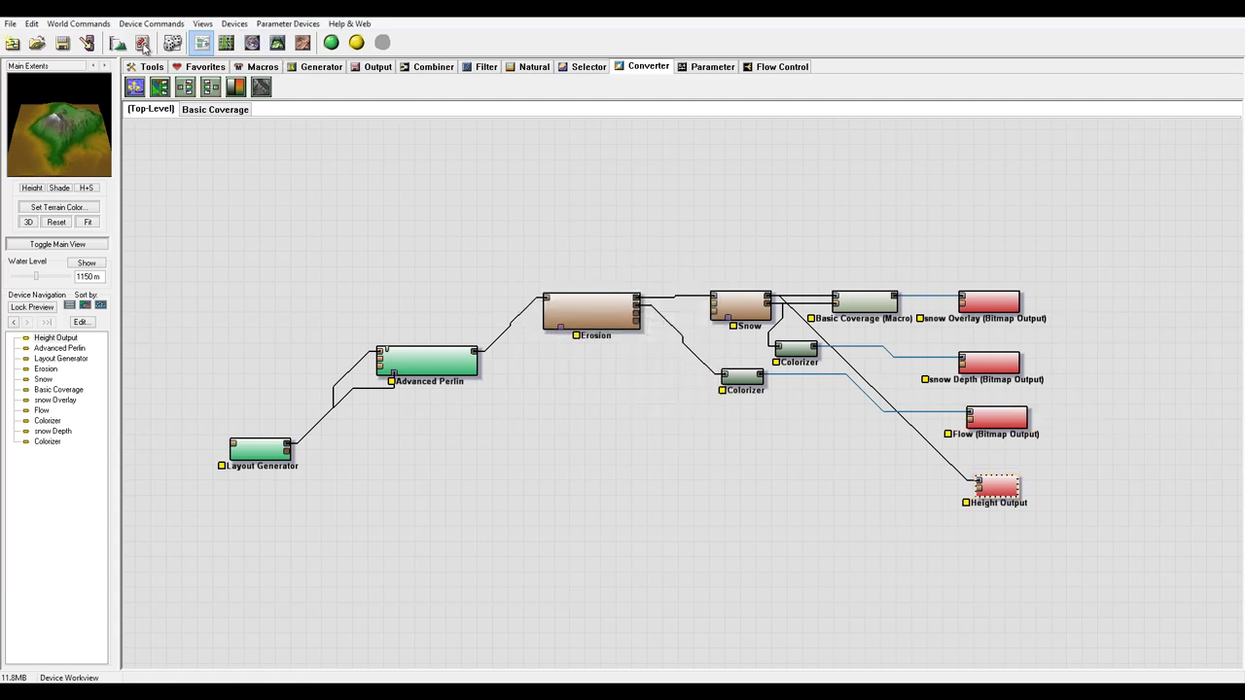
Step: Build the world at the 513 x 513 resolution from the Output Manager
click(88, 43)
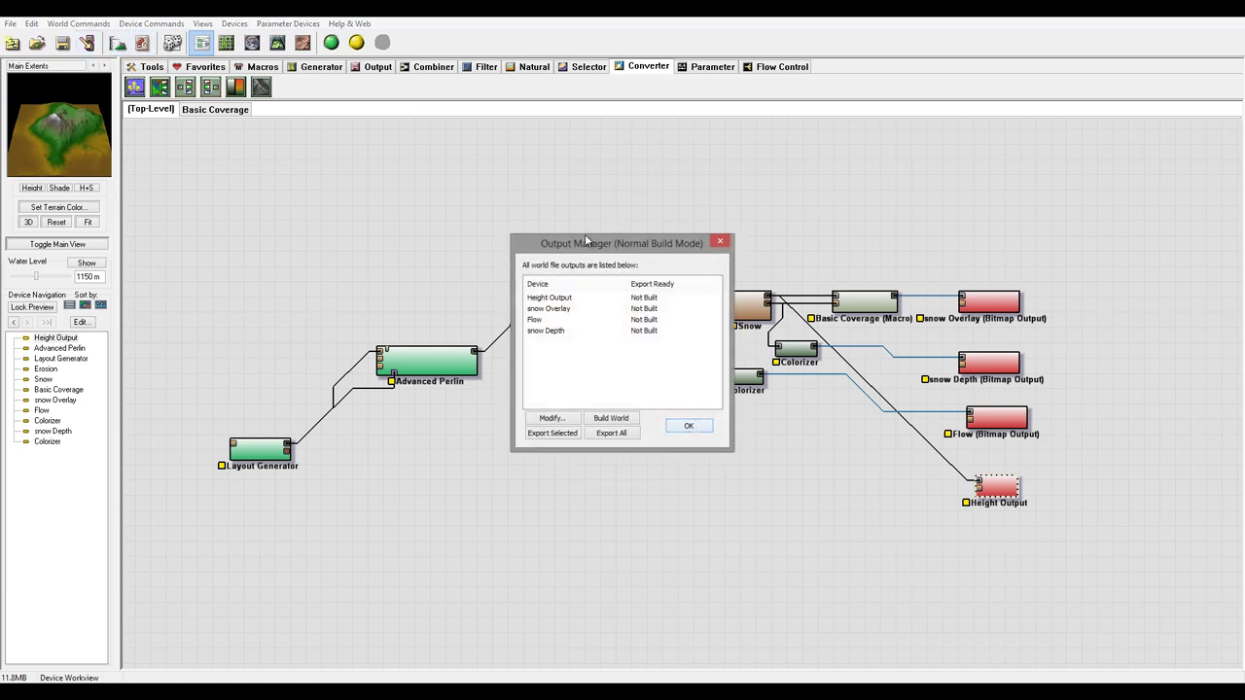
drag(584, 241, 483, 172)
click(550, 361)
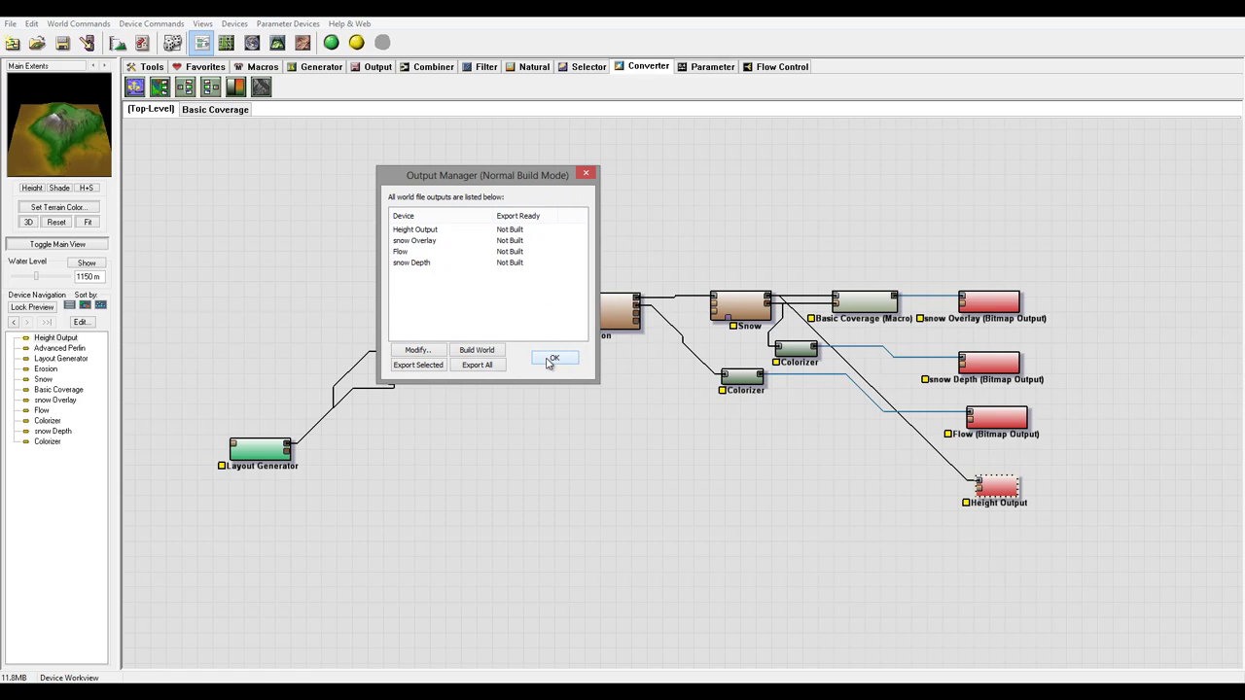
click(469, 352)
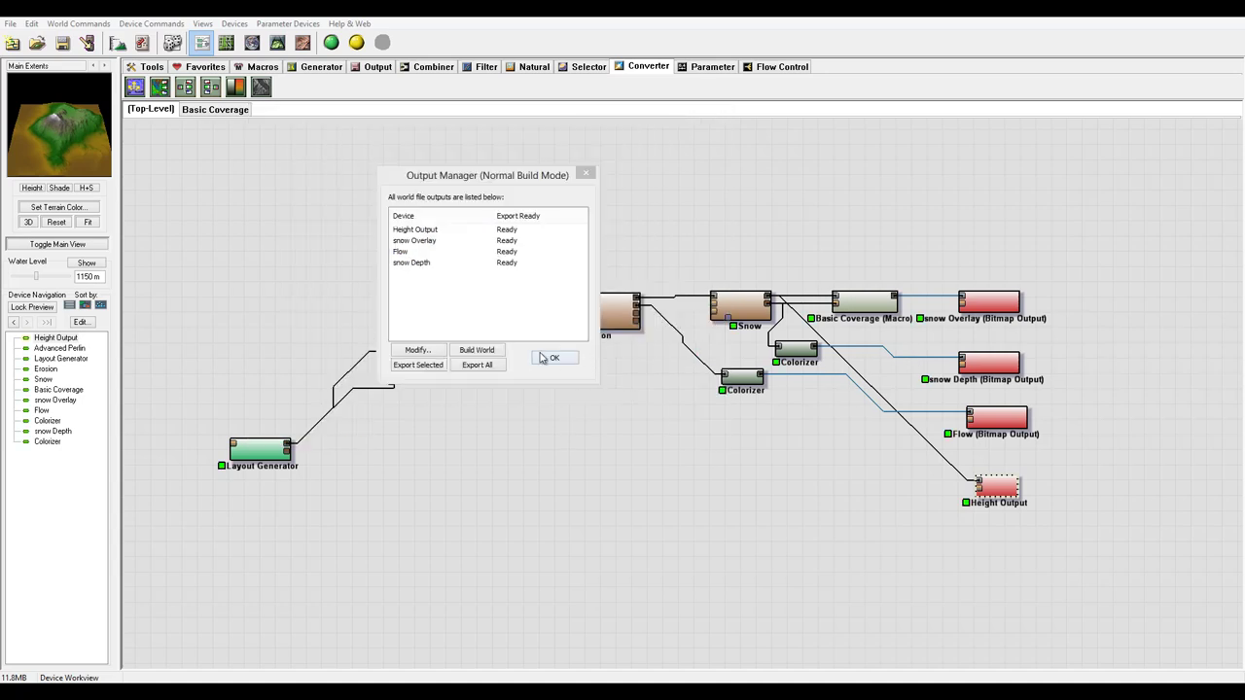
click(545, 358)
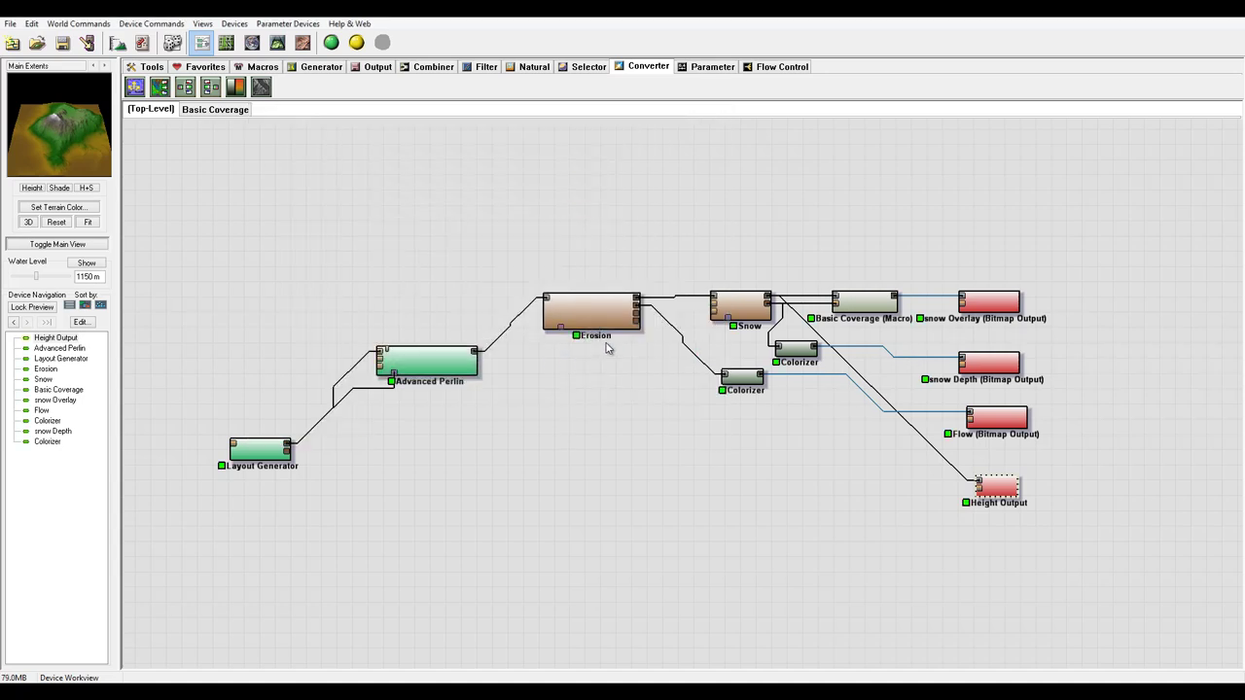
Step: Export all the 512-suffixed height, snow overlay, flow and snow depth files to disk
click(87, 42)
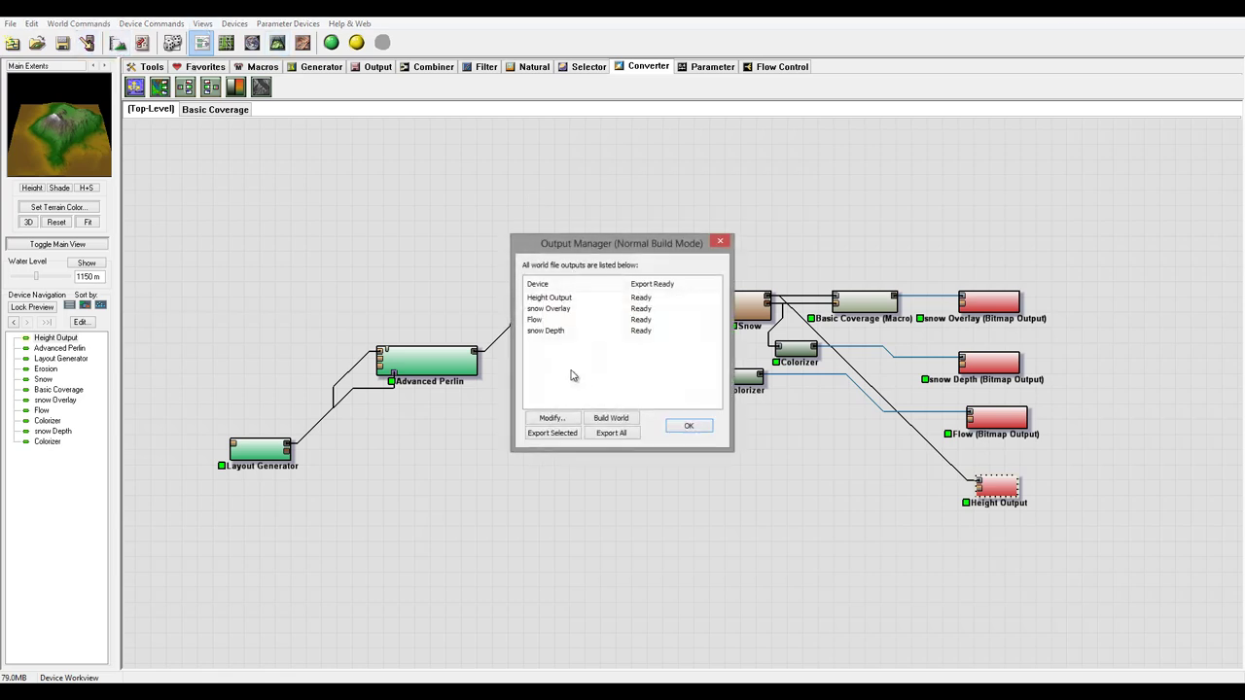
click(610, 433)
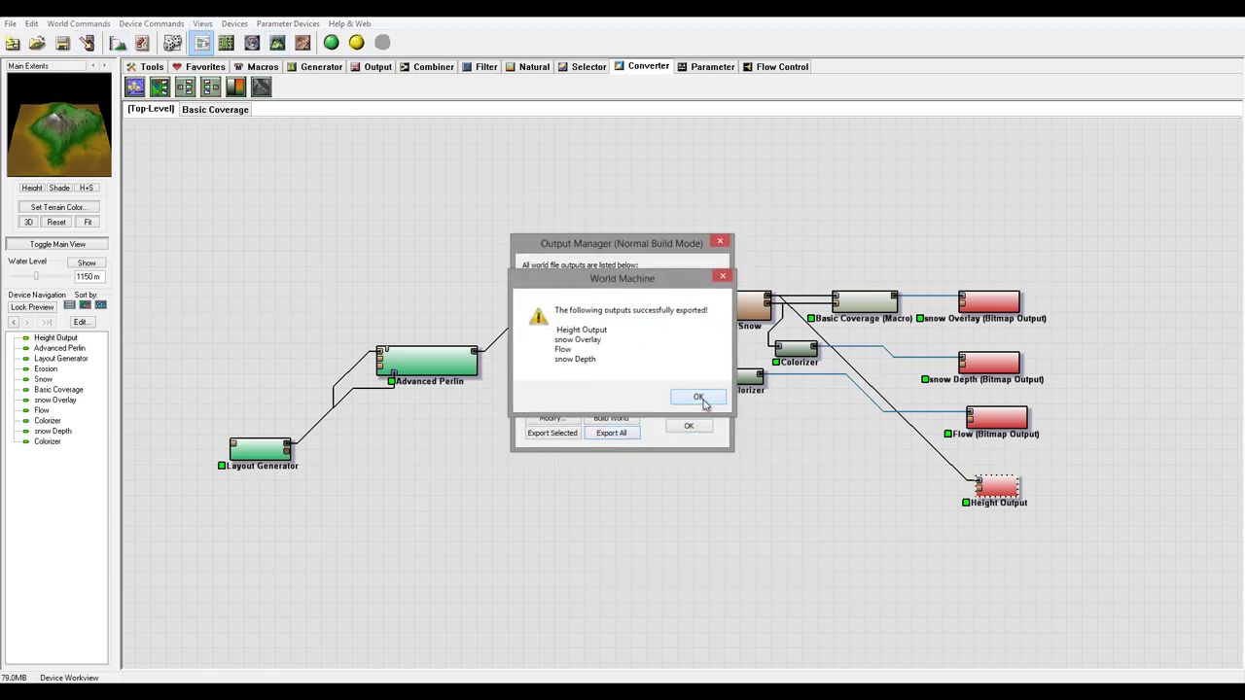
click(699, 399)
click(686, 428)
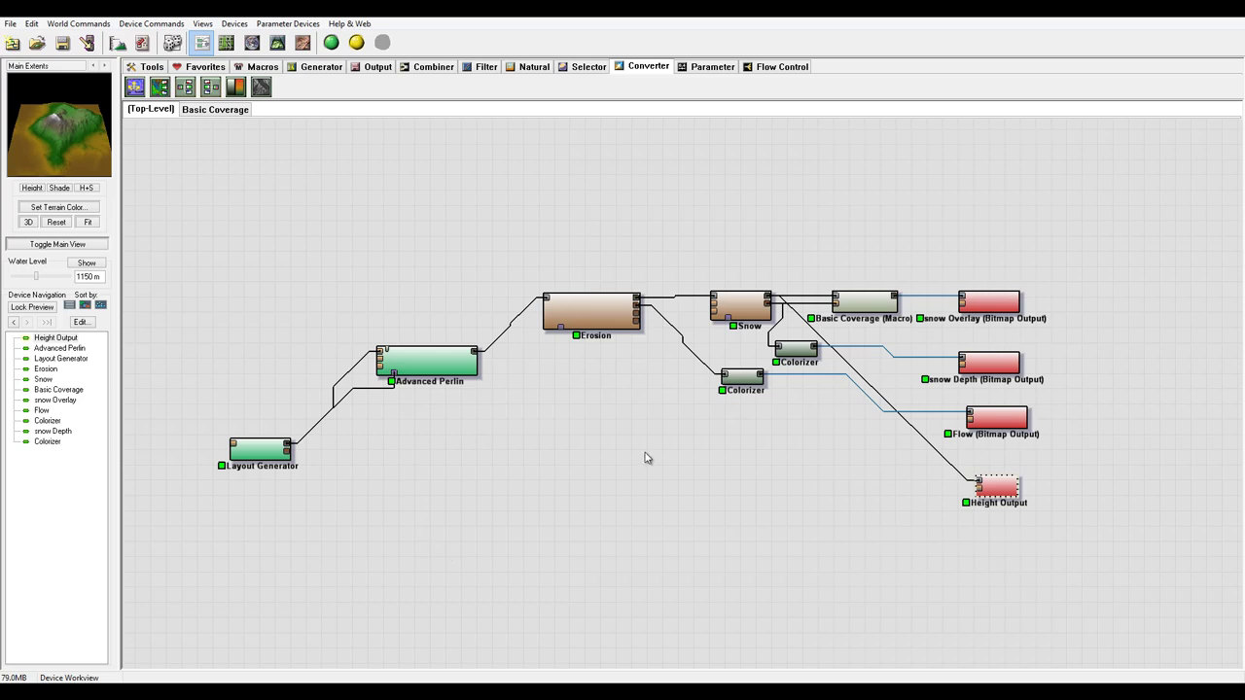